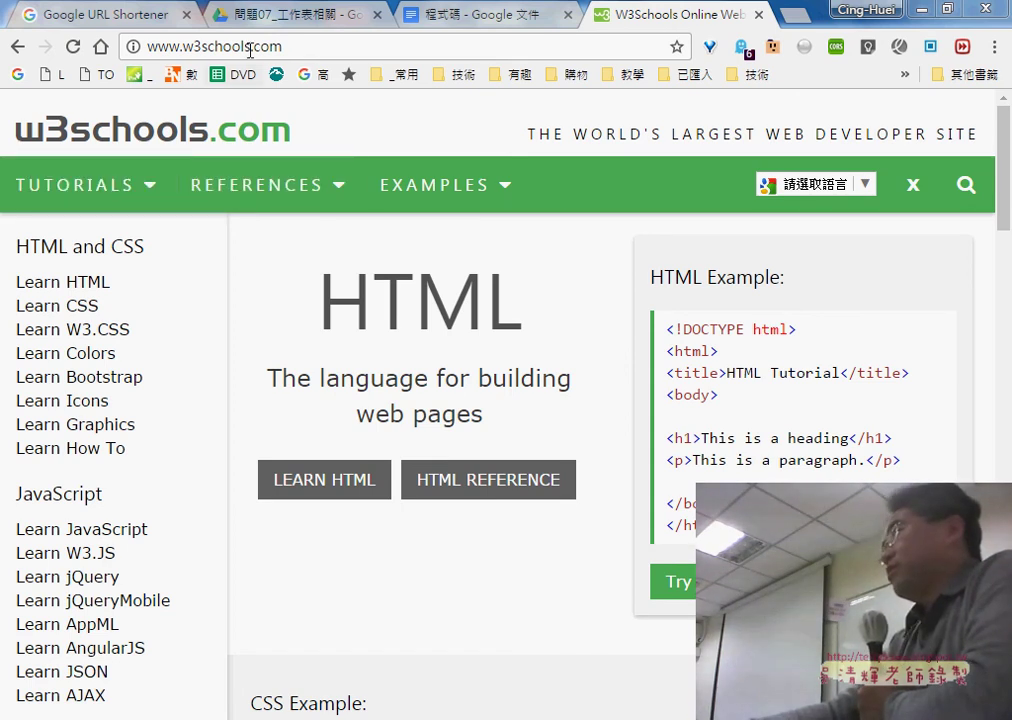
Open W3Schools' HTML5 Tutorial through the Learn HTML link in the home page's left sidebar.
left_click(200, 45)
left_click(316, 46)
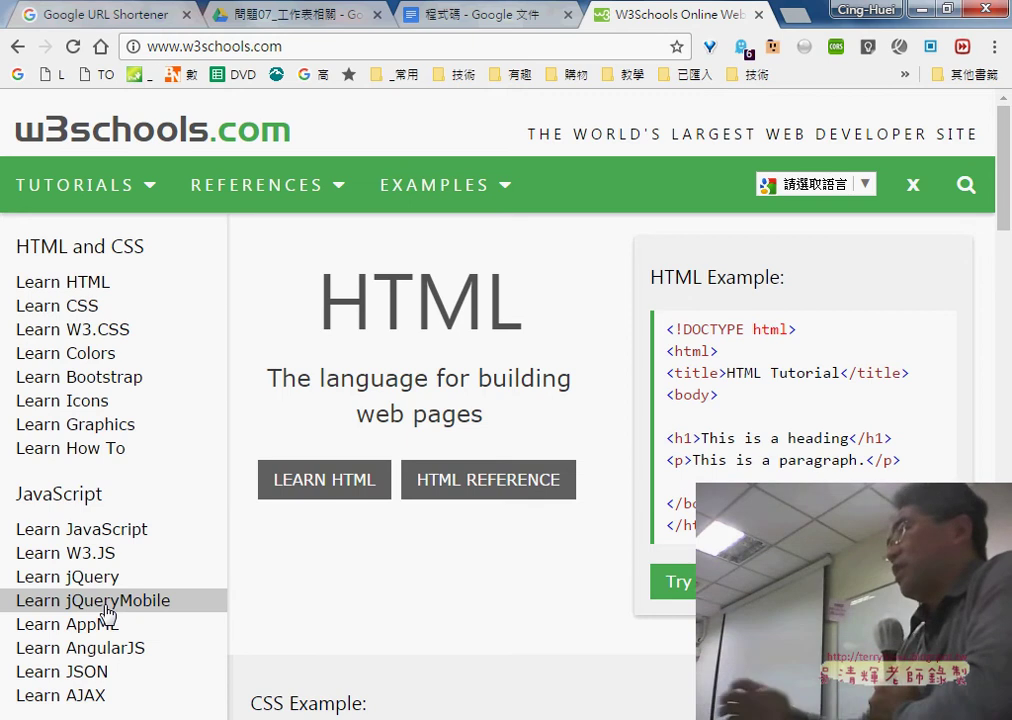
scroll(119, 612, "down", 3)
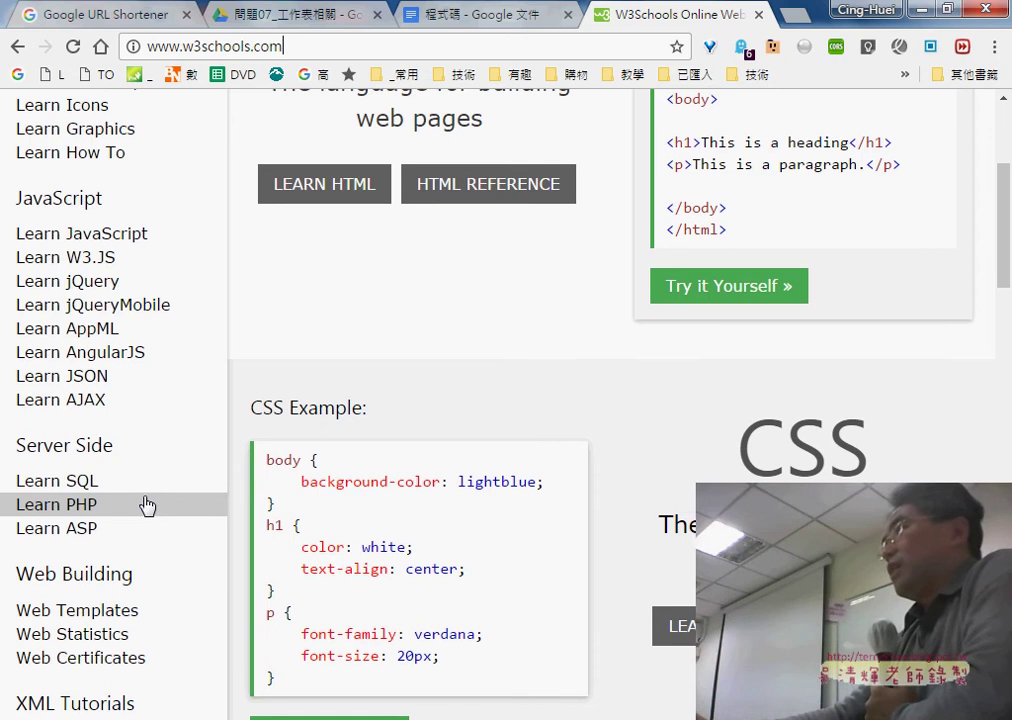
scroll(146, 505, "up", 3)
left_click(138, 291)
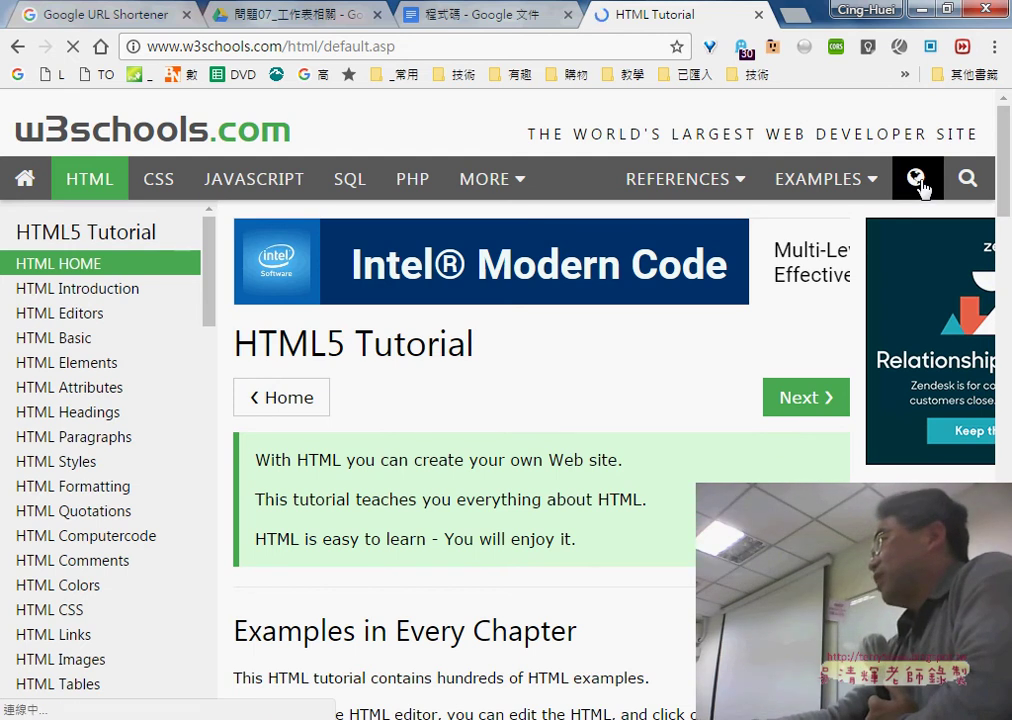
Translate the W3Schools tutorial pages into Traditional Chinese (中文(繁體)) with Google Translate.
left_click(922, 189)
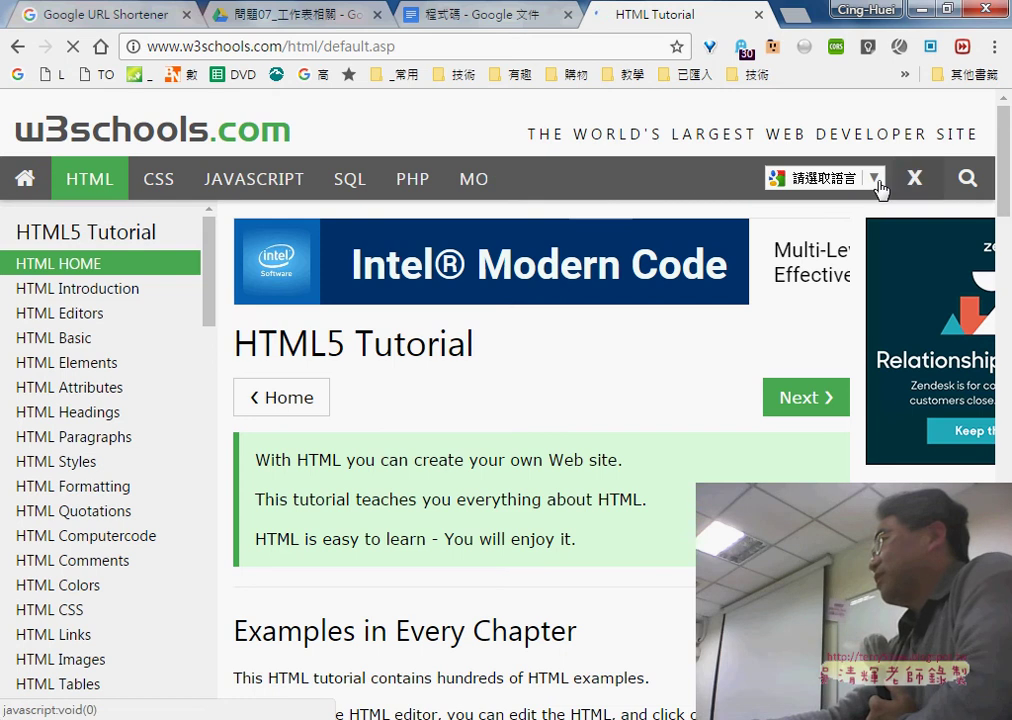
left_click(876, 182)
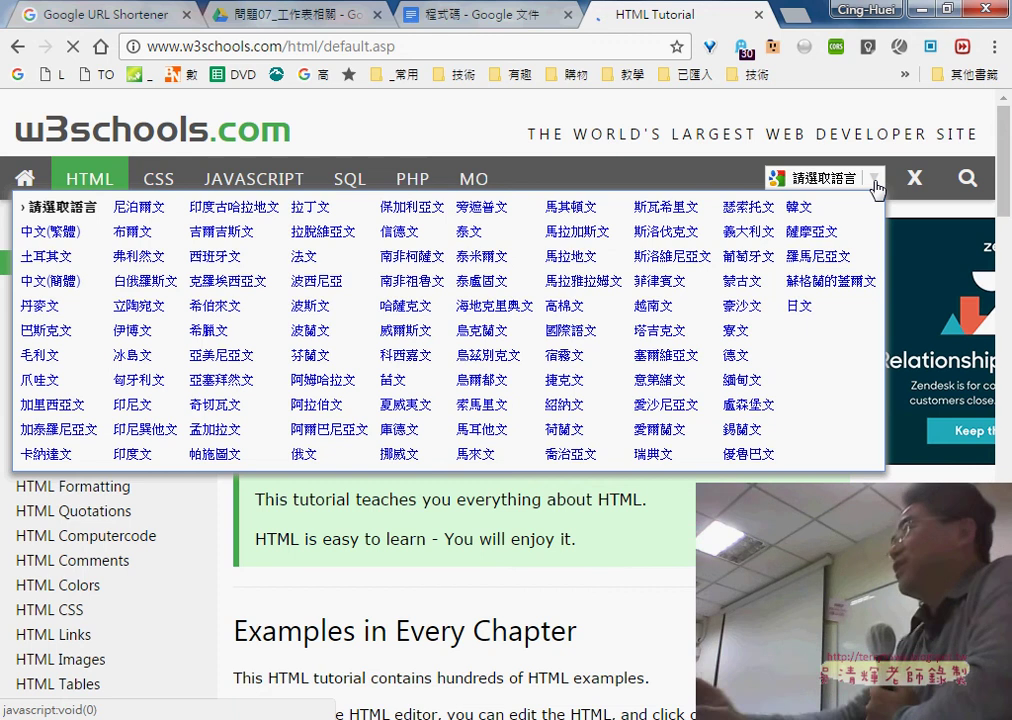
left_click(53, 233)
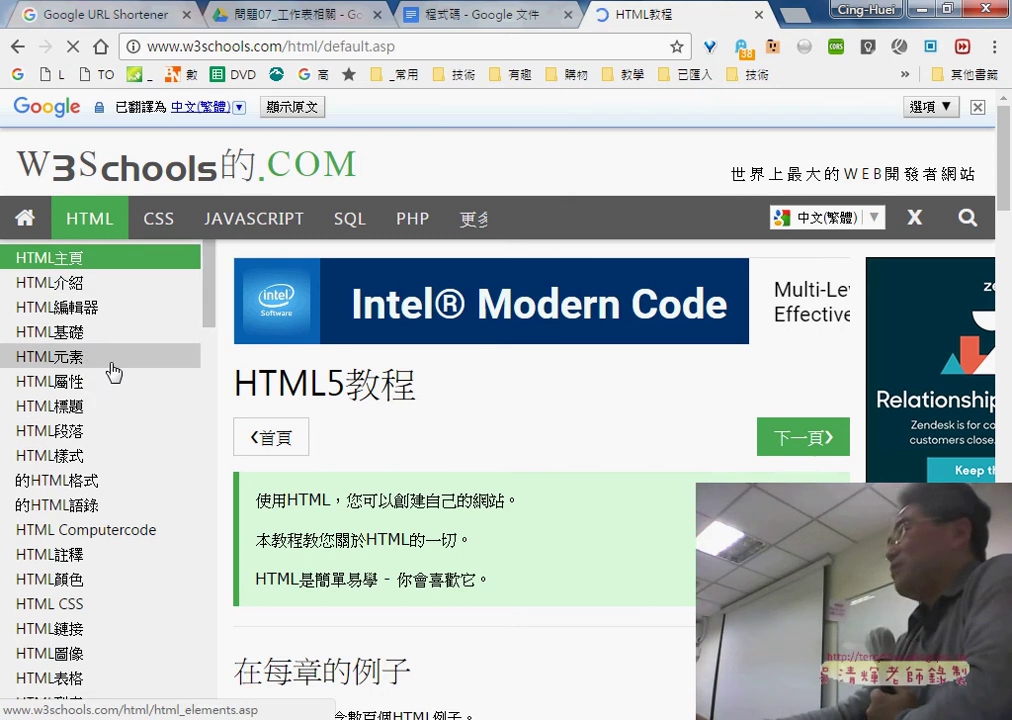
Browse the translated tutorial, then dismiss the translation options popup.
scroll(113, 372, "down", 1)
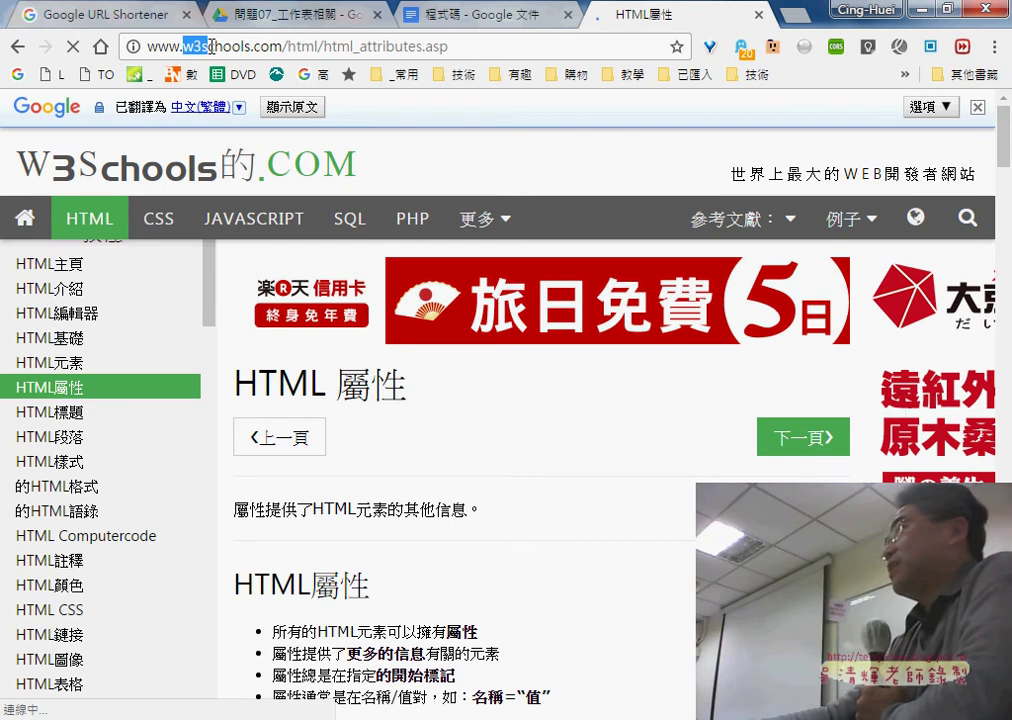
left_click_drag(211, 46, 282, 46)
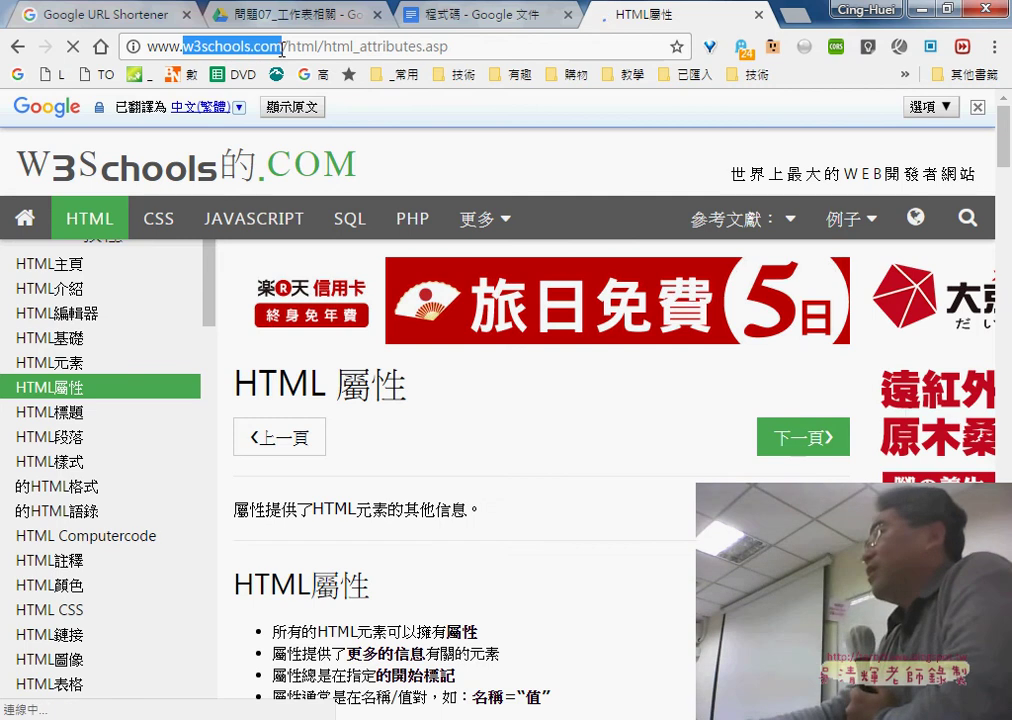
left_click(915, 217)
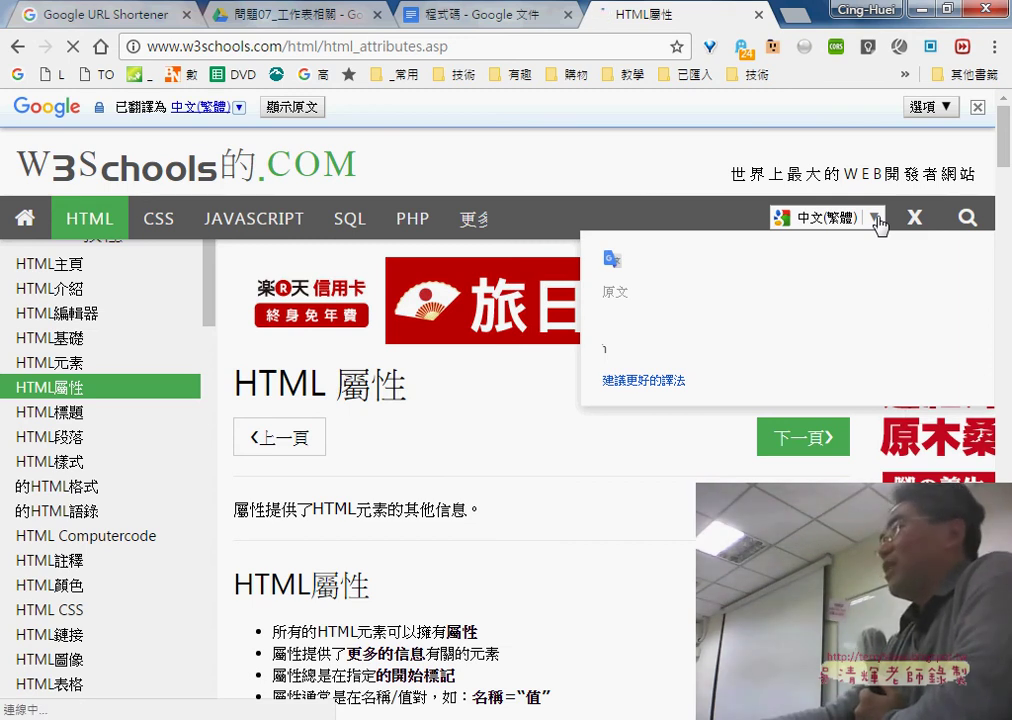
left_click(168, 220)
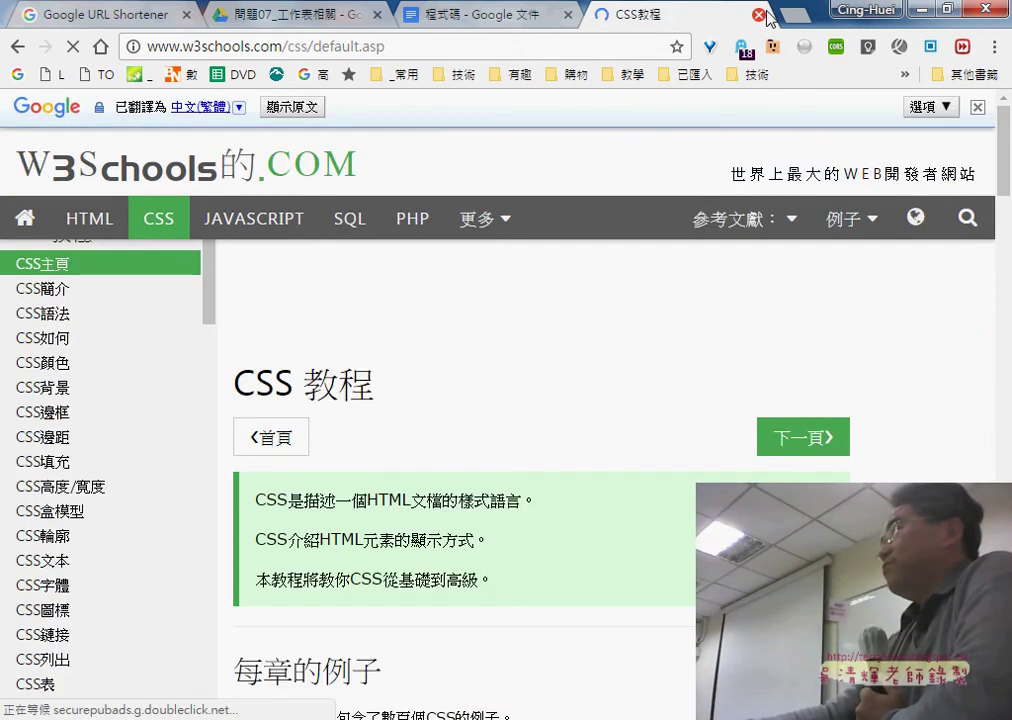
Close the CSS教程 tab to reveal the 批次將工作表轉存為工作簿 notes, then minimize Chrome and the VBA editor.
left_click(762, 15)
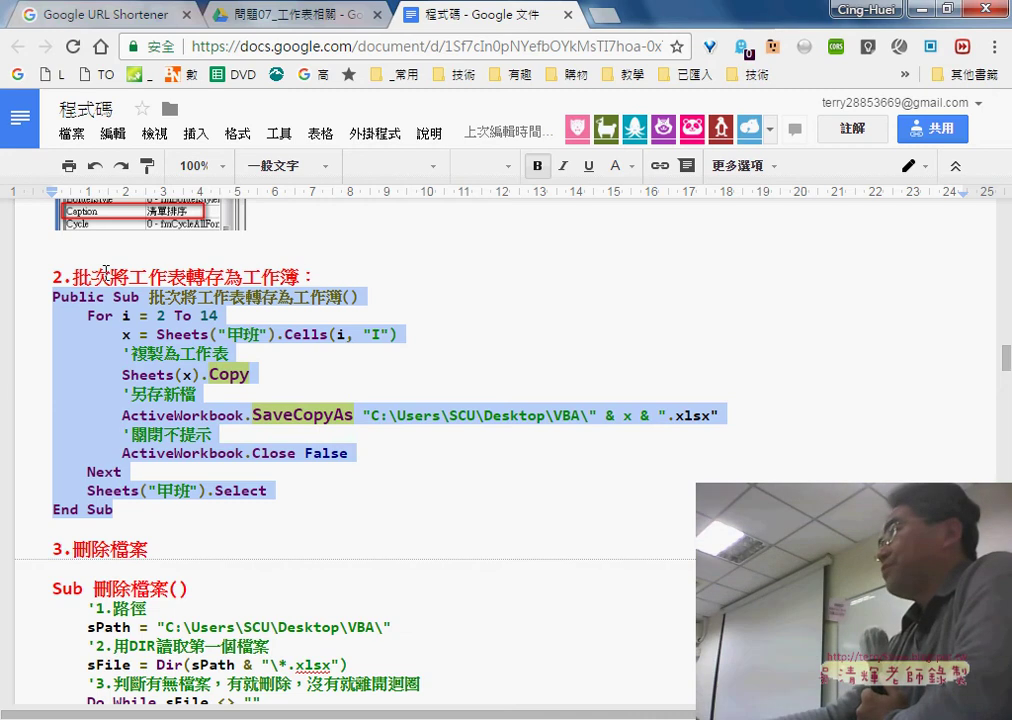
left_click_drag(74, 276, 320, 275)
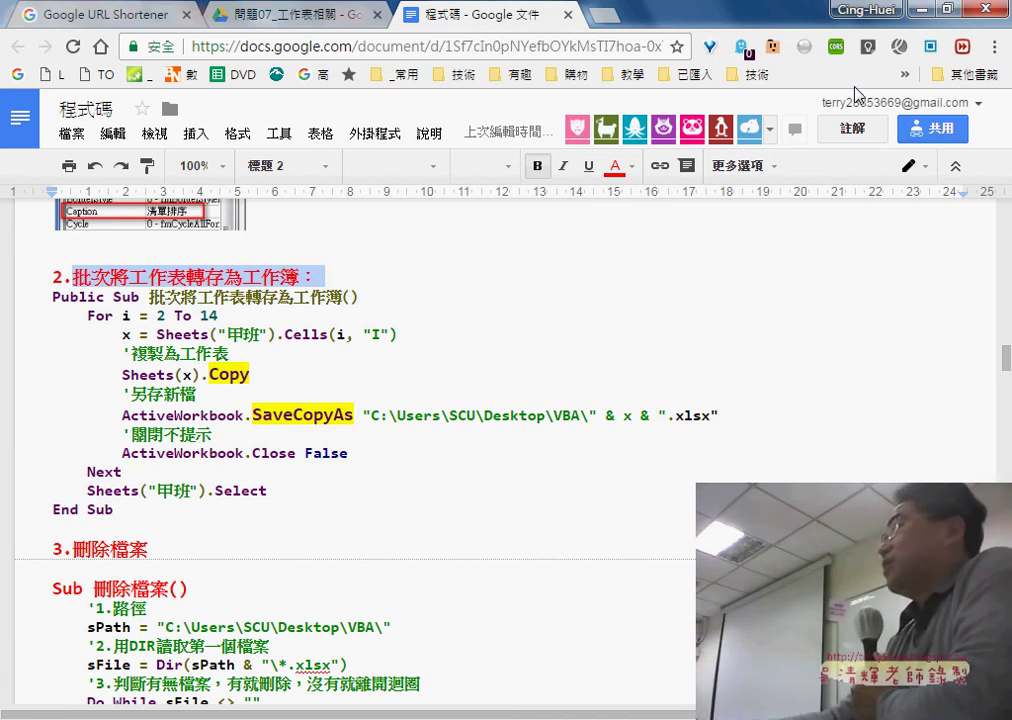
left_click(921, 14)
left_click(924, 15)
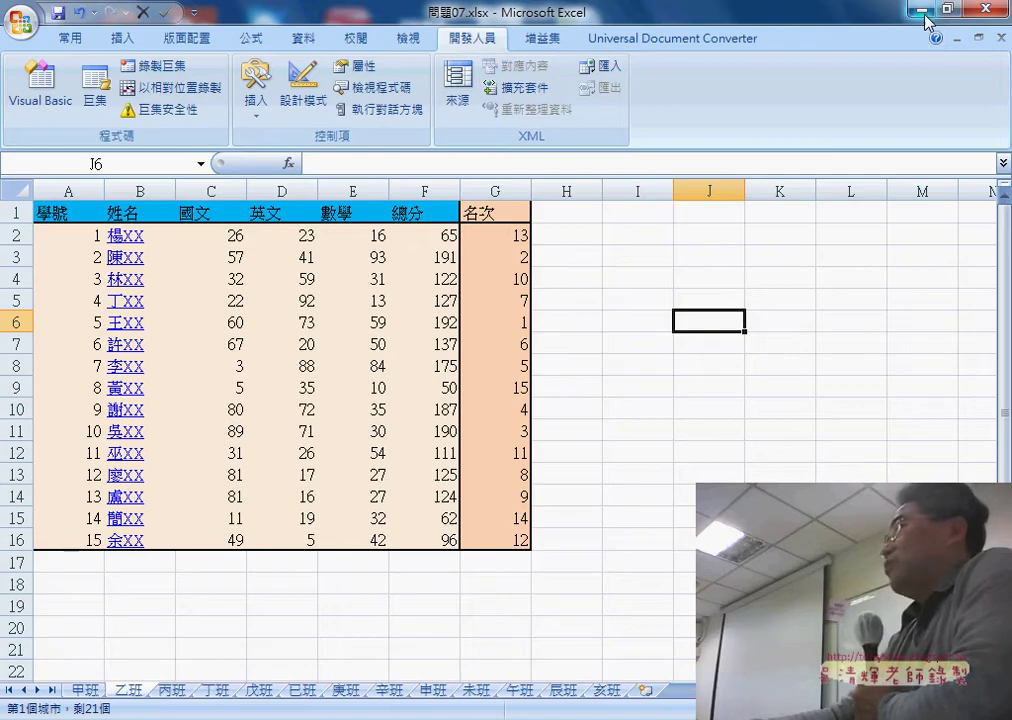
Create a new desktop folder named VBA.
left_click(925, 15)
right_click(654, 159)
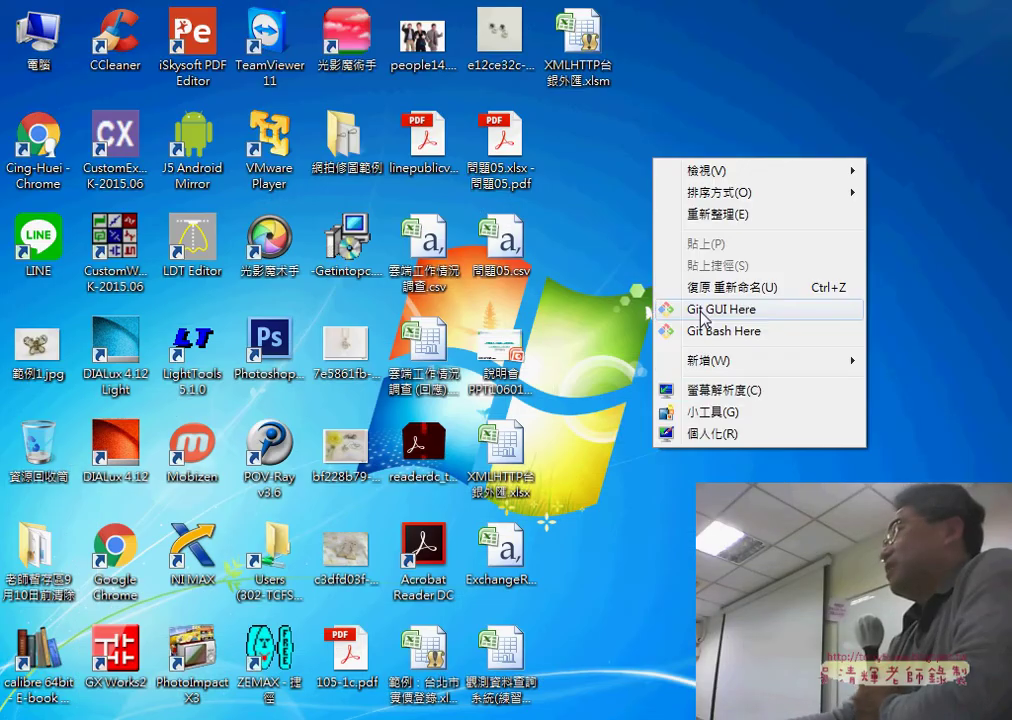
mouse_move(758, 369)
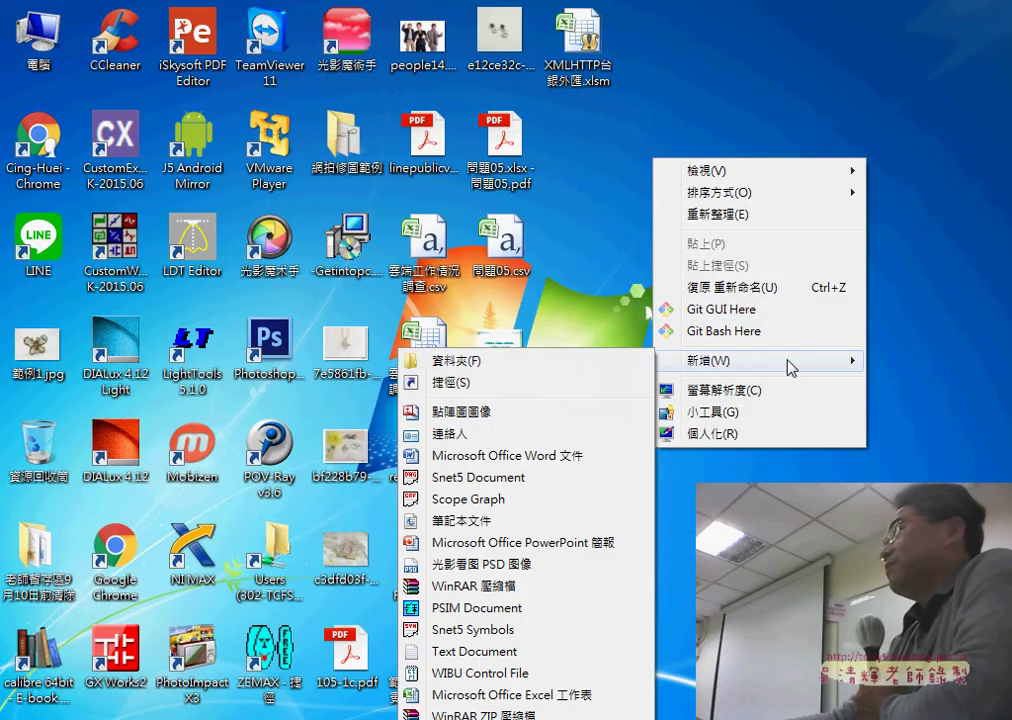
left_click(583, 366)
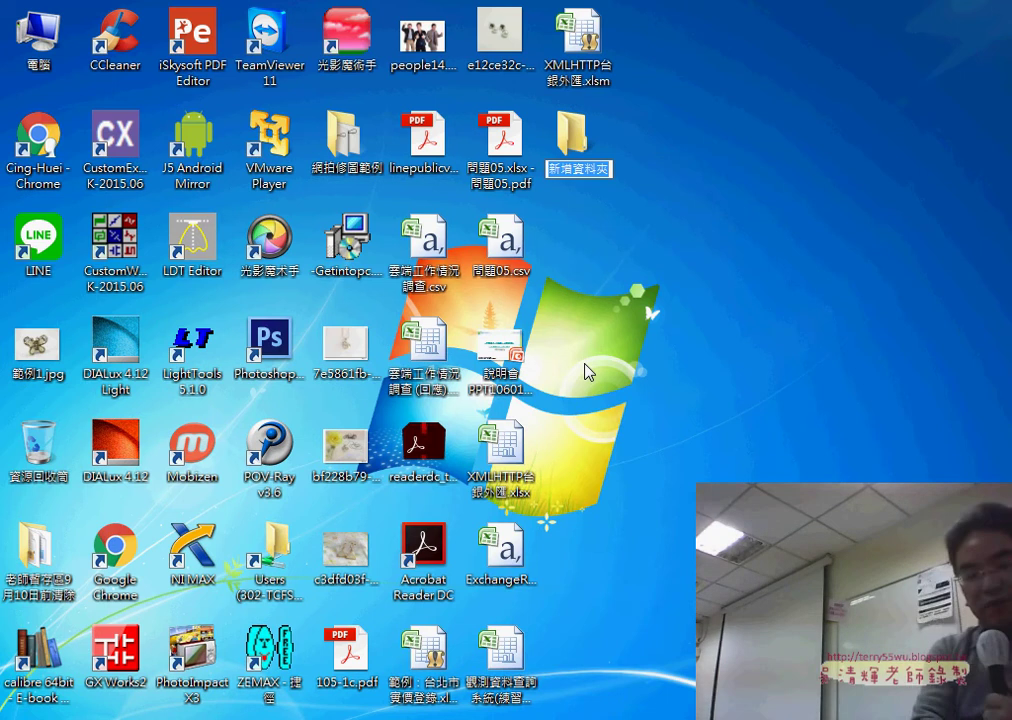
type("V")
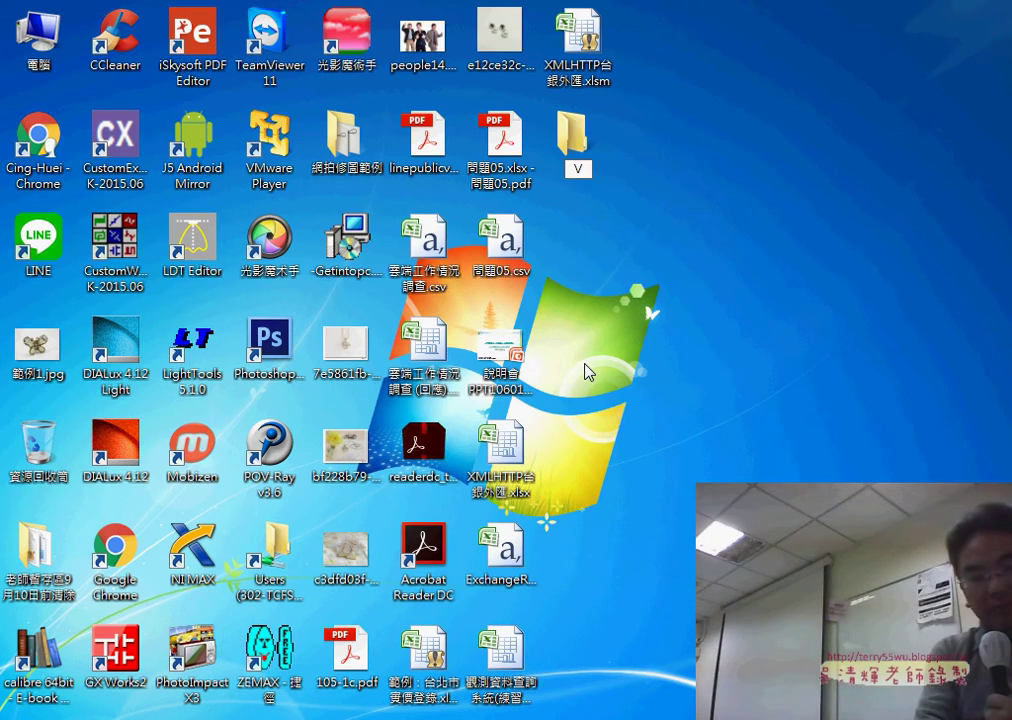
type("BA")
key("Return")
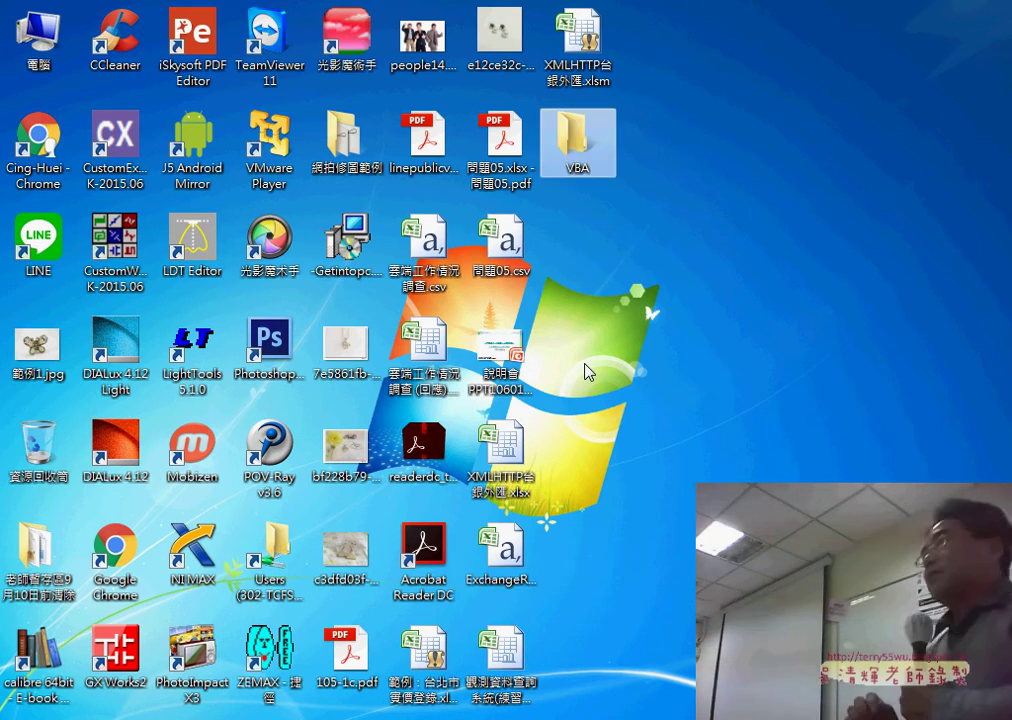
Open the VBA folder in a smaller, narrower window moved left.
double_click(574, 148)
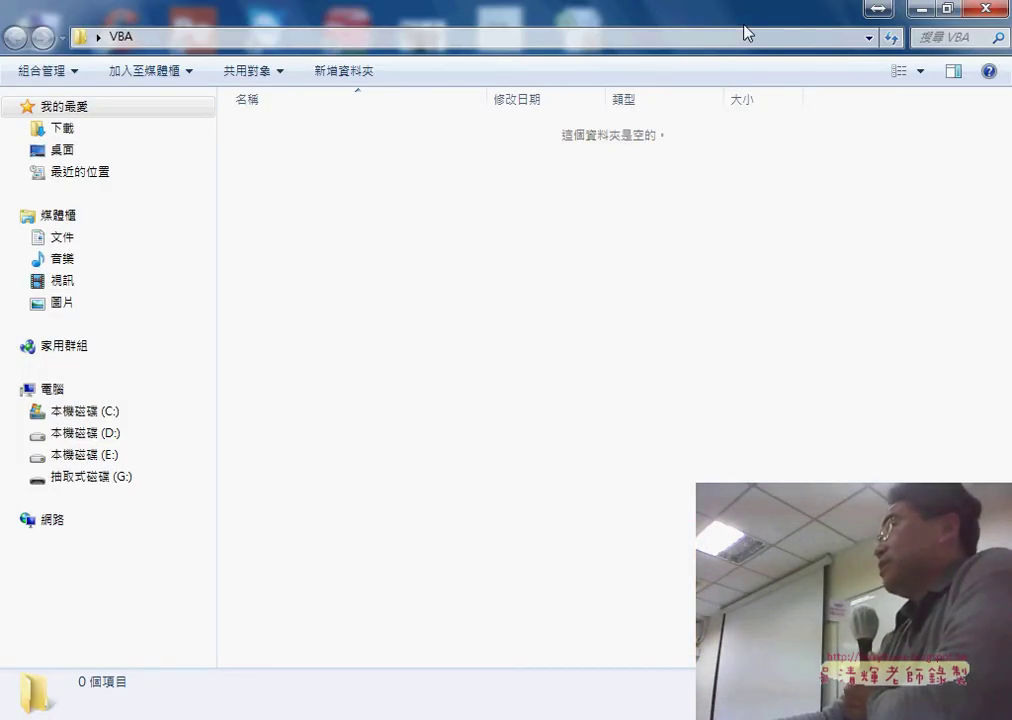
double_click(745, 32)
left_click_drag(859, 143, 580, 145)
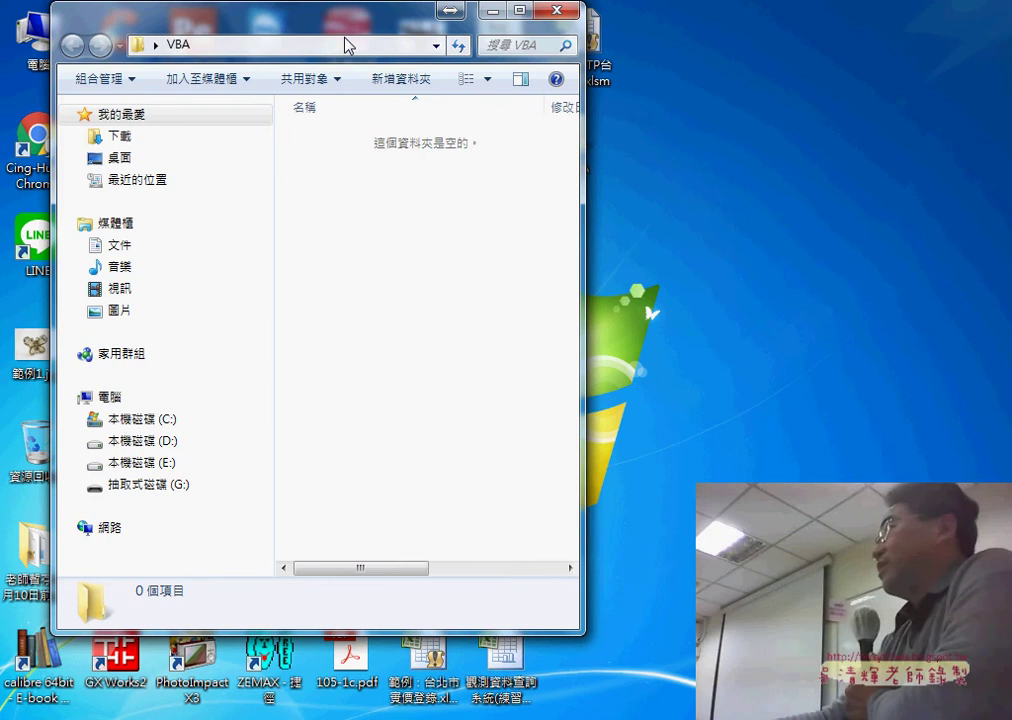
left_click_drag(330, 32, 240, 60)
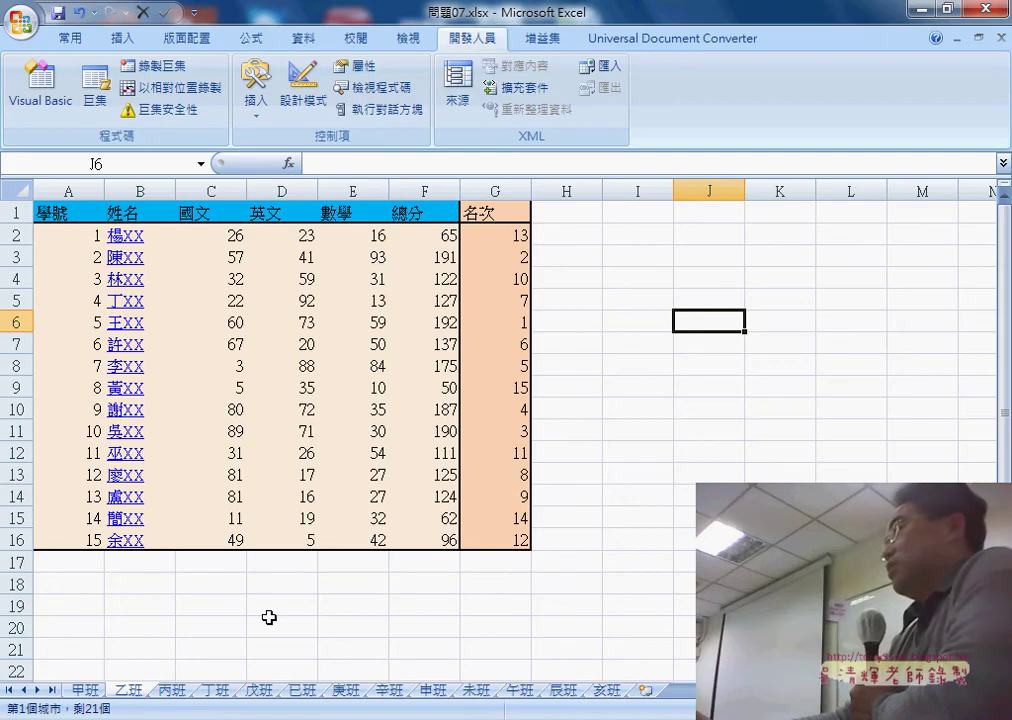
On the 甲班 sheet, preview Move or Copy to (新活頁簿), then cancel it.
left_click(89, 691)
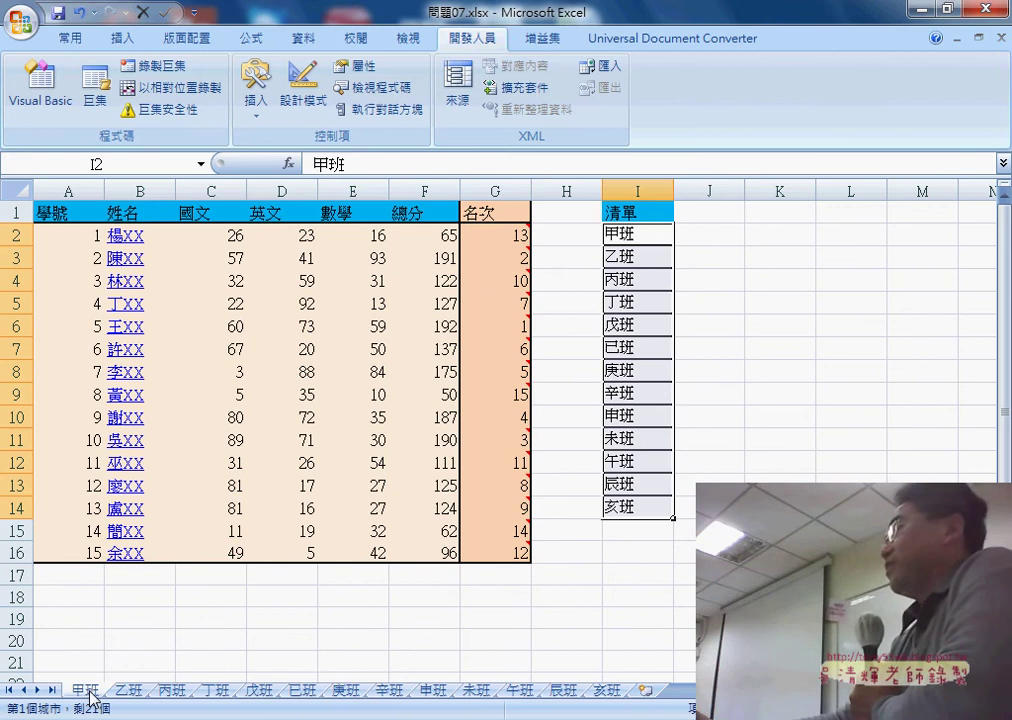
right_click(92, 697)
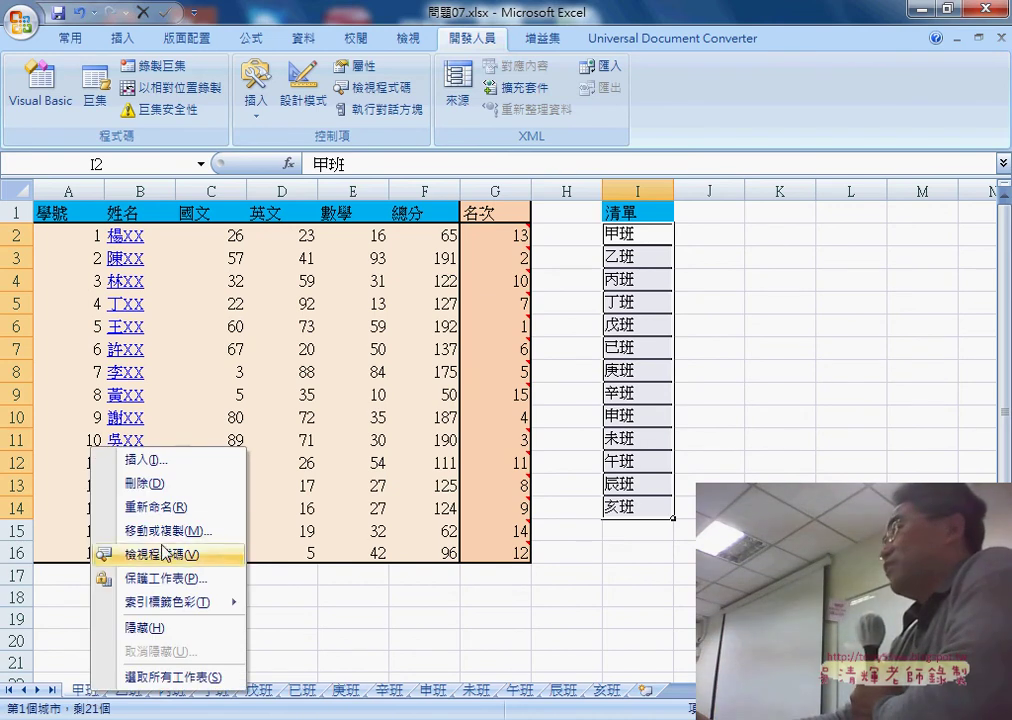
left_click(165, 531)
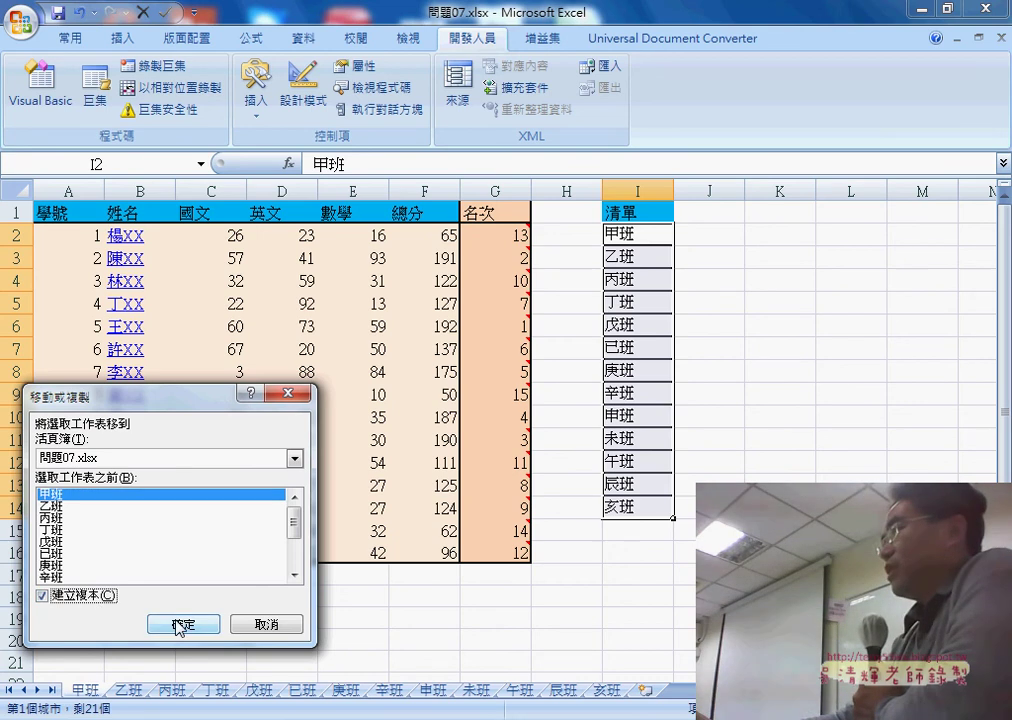
left_click(191, 465)
left_click(169, 476)
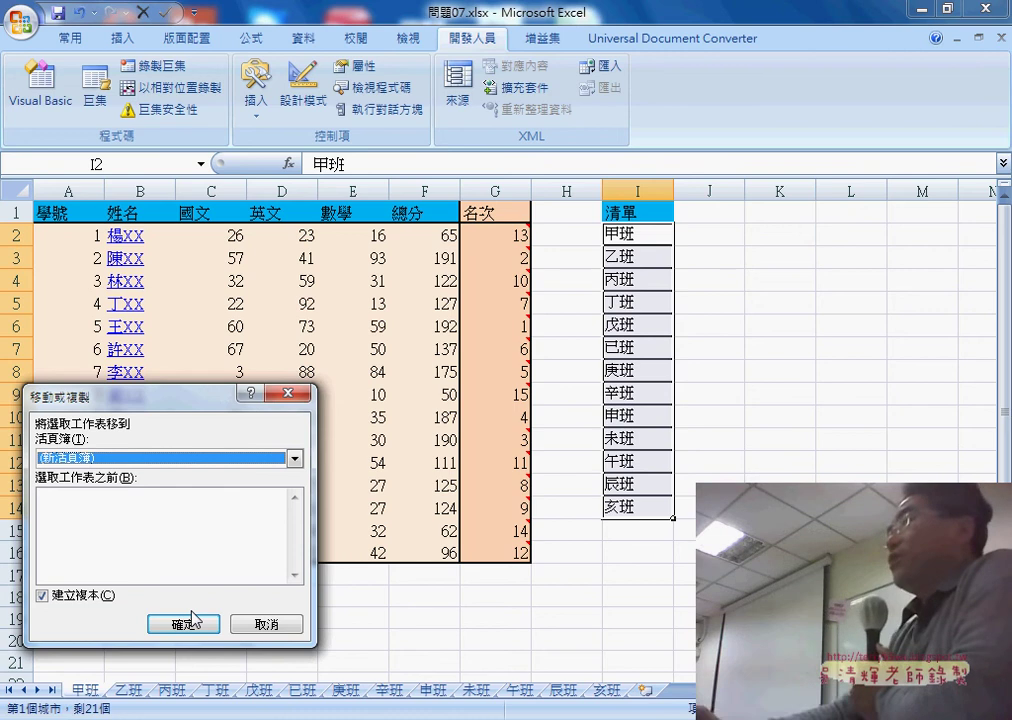
left_click(283, 623)
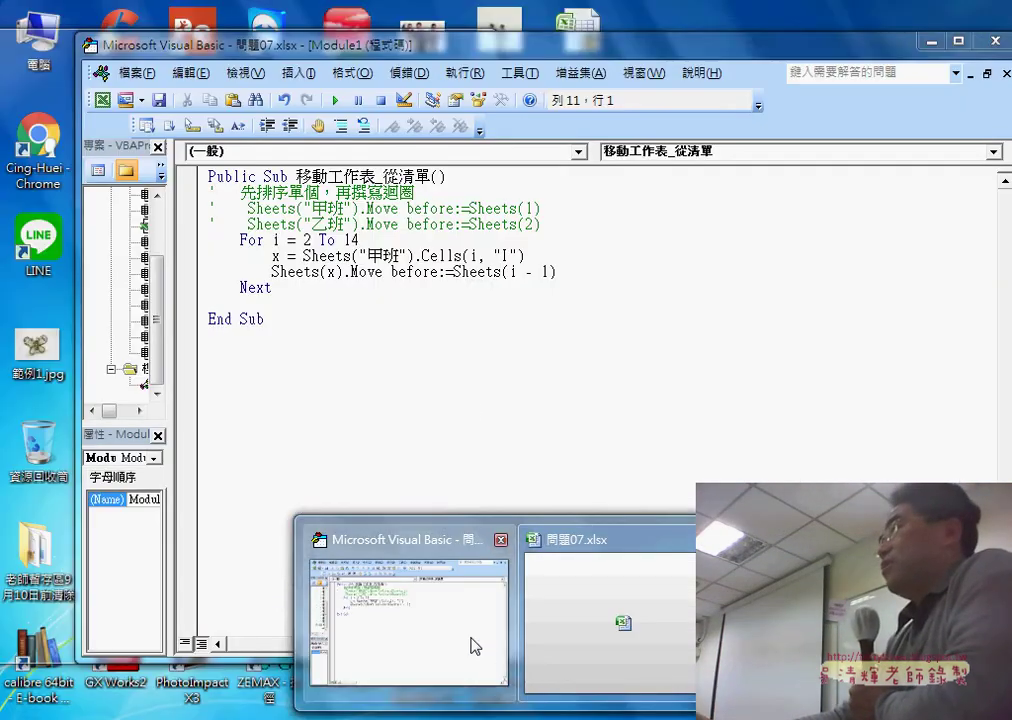
Return to the 移動工作表_從清單 macro in the VBA editor and open the 檢視 (View) menu.
left_click(475, 645)
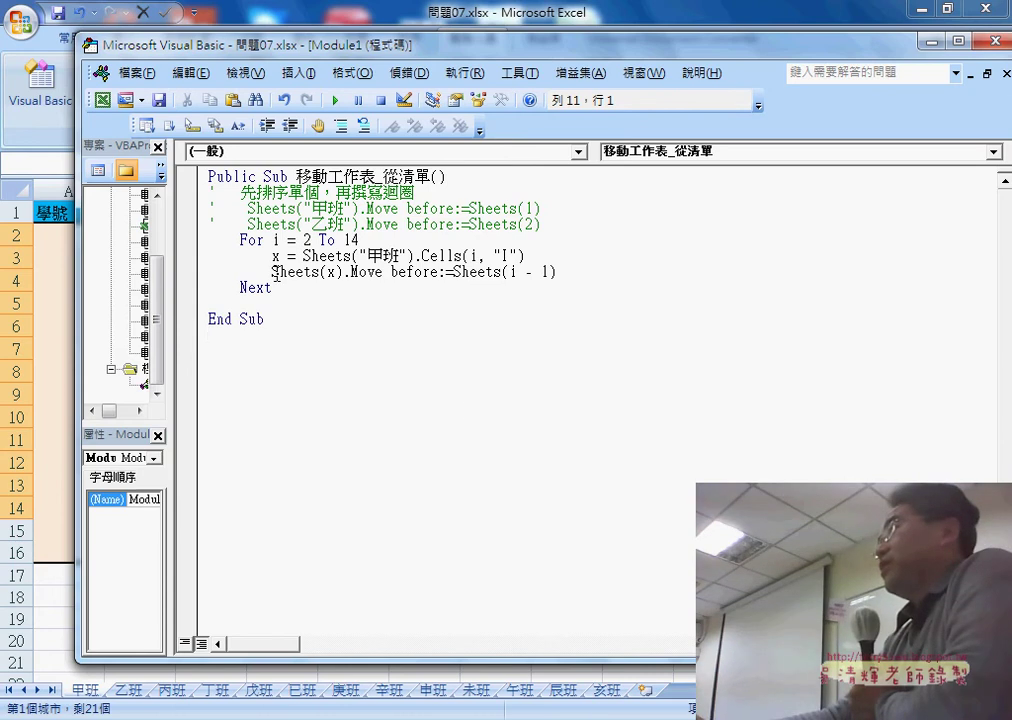
left_click_drag(274, 272, 318, 276)
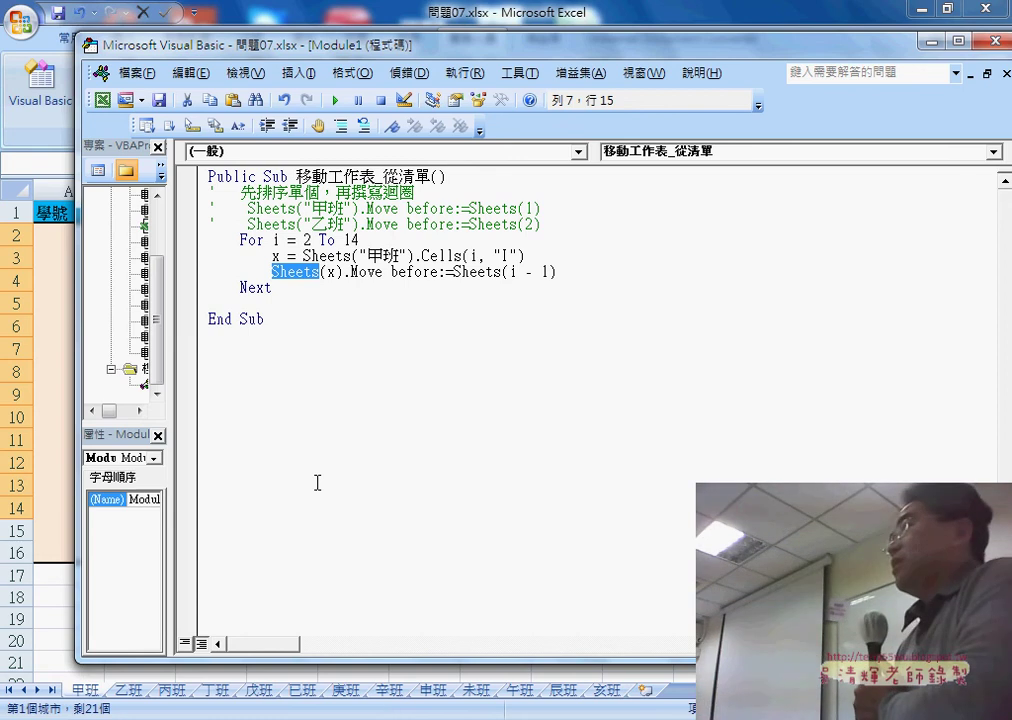
left_click(250, 74)
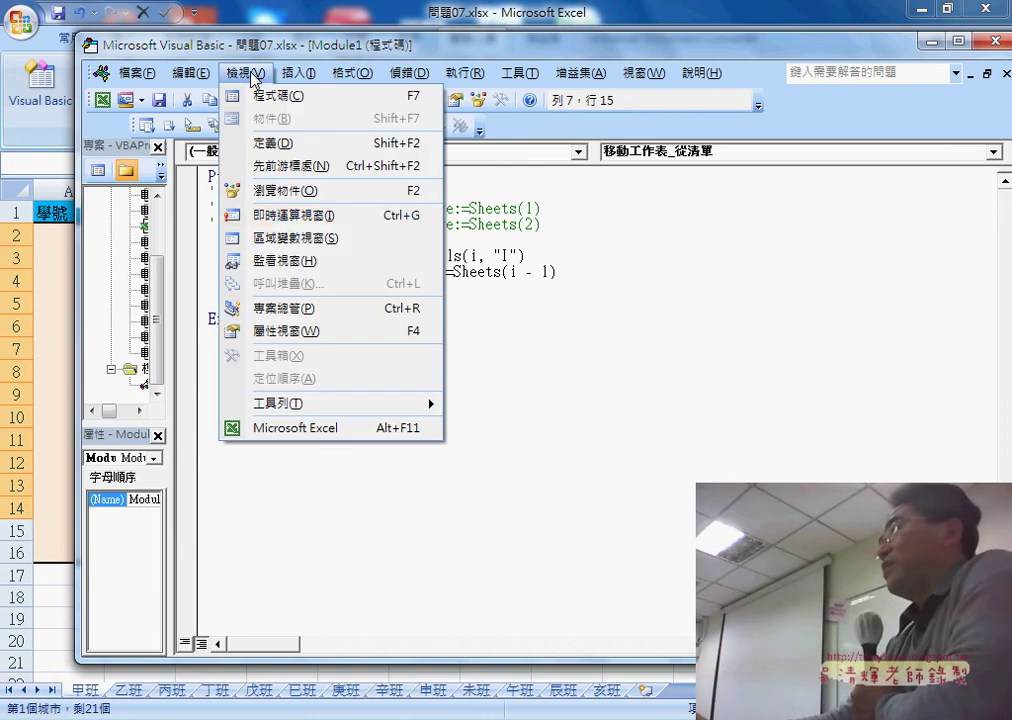
In the Immediate window, run Sheets("甲班").copy after:=Sheets(1) to duplicate the sheet.
left_click(307, 216)
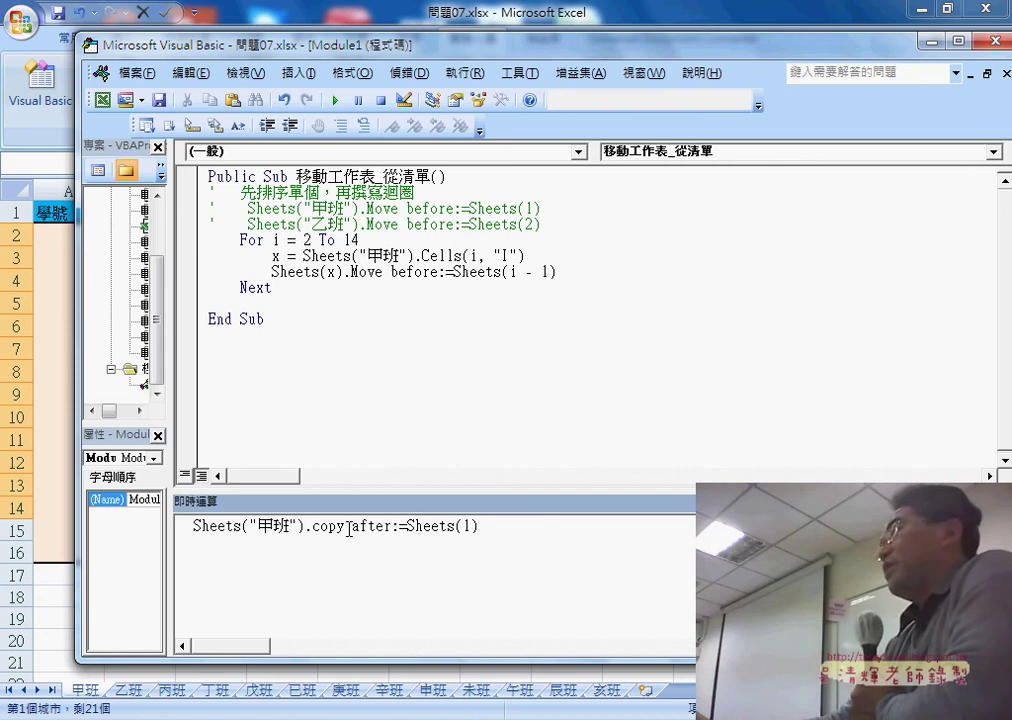
left_click_drag(346, 527, 518, 532)
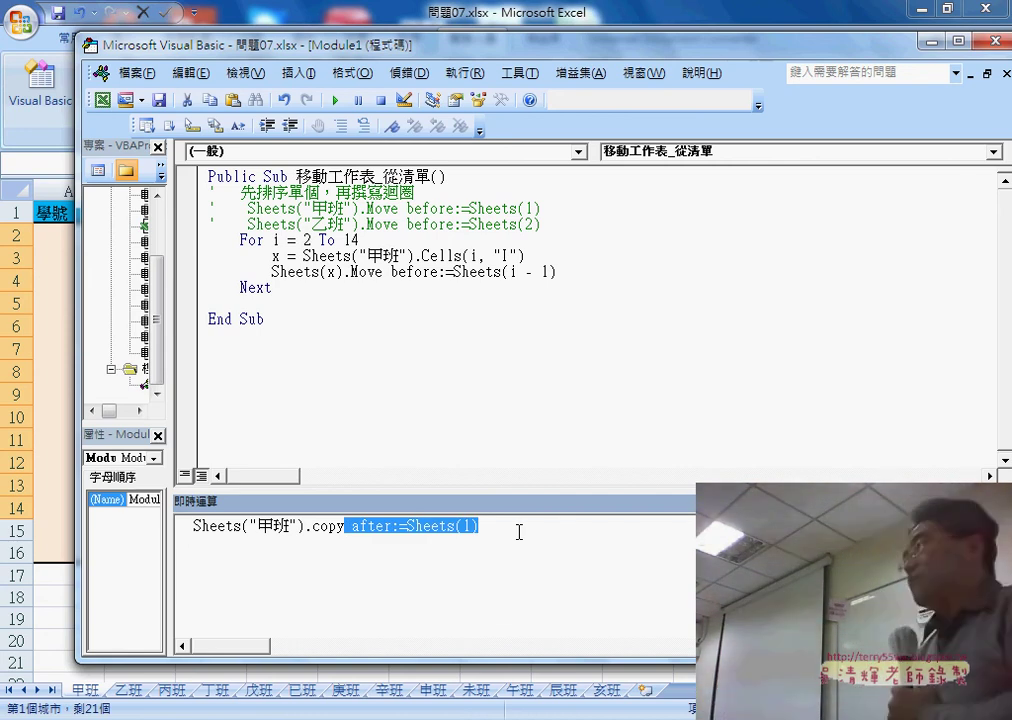
key("Delete")
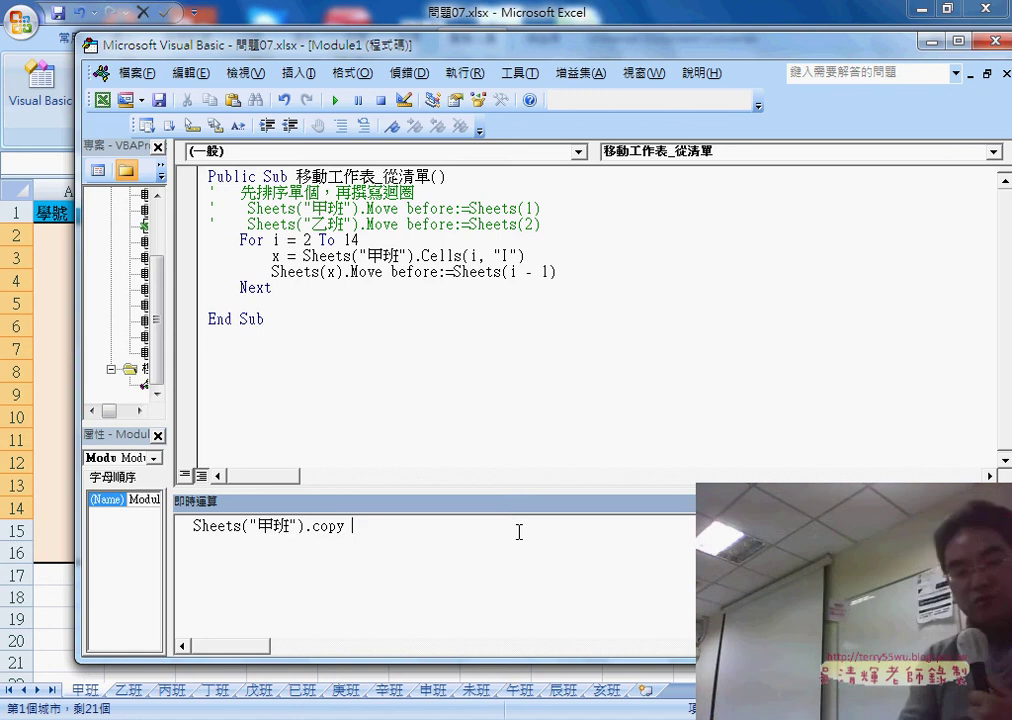
type("a")
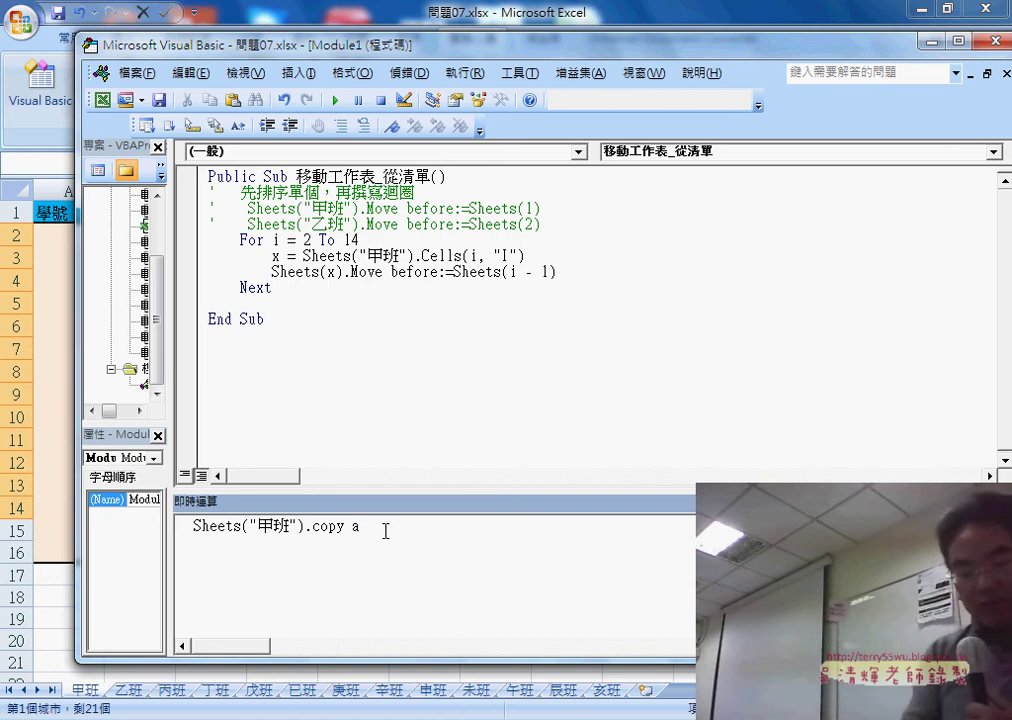
type("fter")
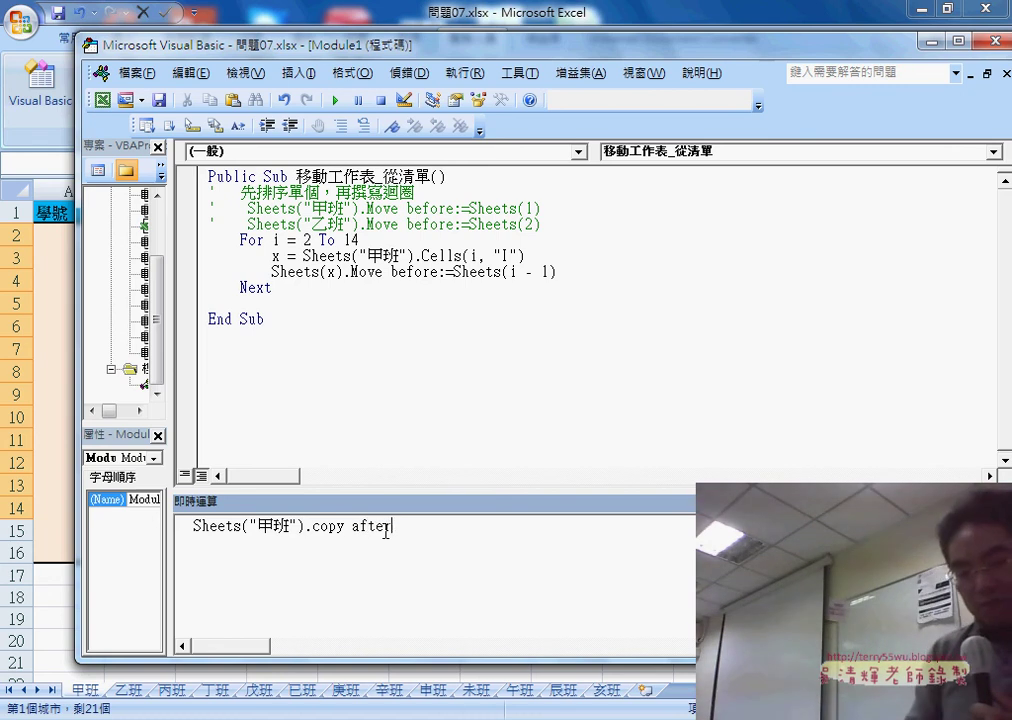
type(":=")
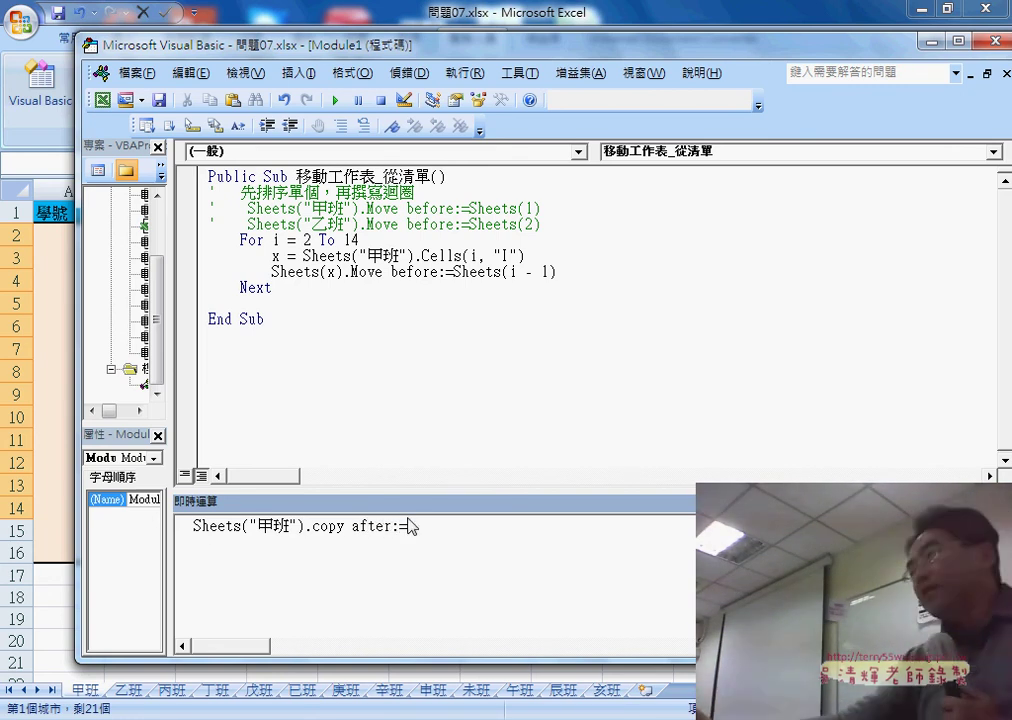
left_click_drag(195, 527, 229, 527)
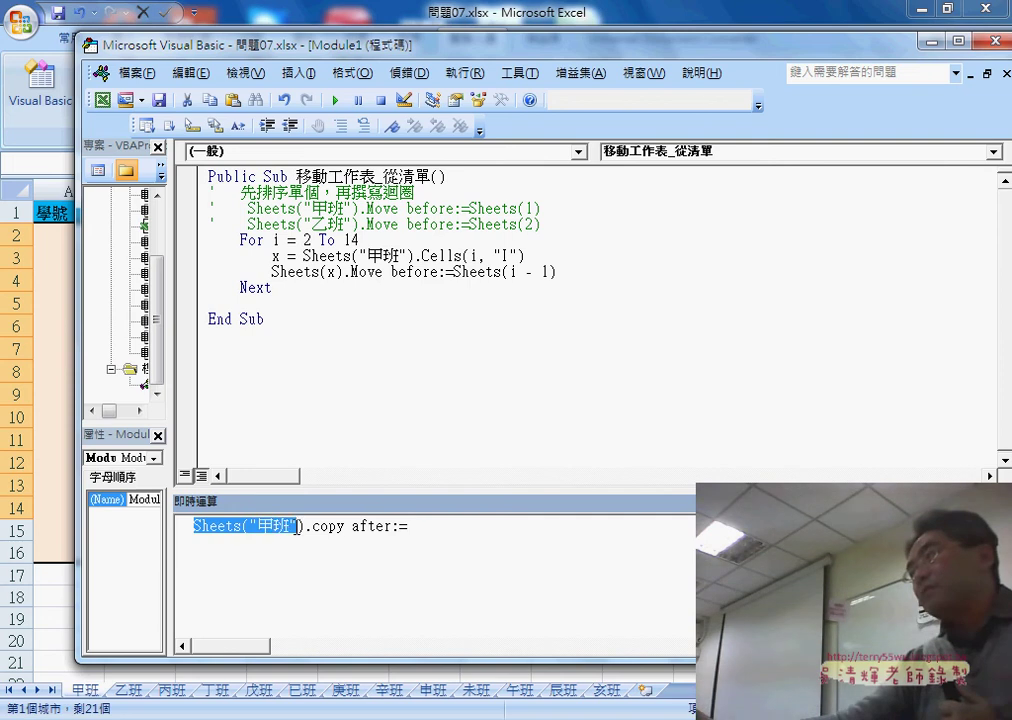
mouse_move(297, 527)
left_mouse_down()
mouse_move(411, 529)
mouse_move(391, 527)
left_mouse_up()
left_click_drag(463, 527, 510, 527)
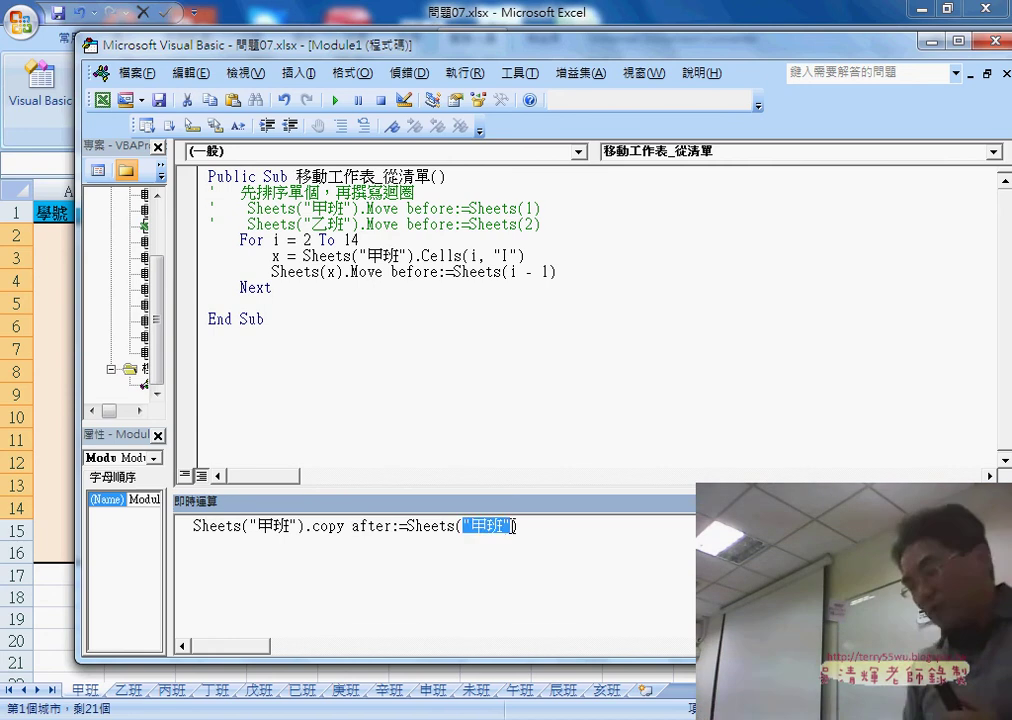
type("1")
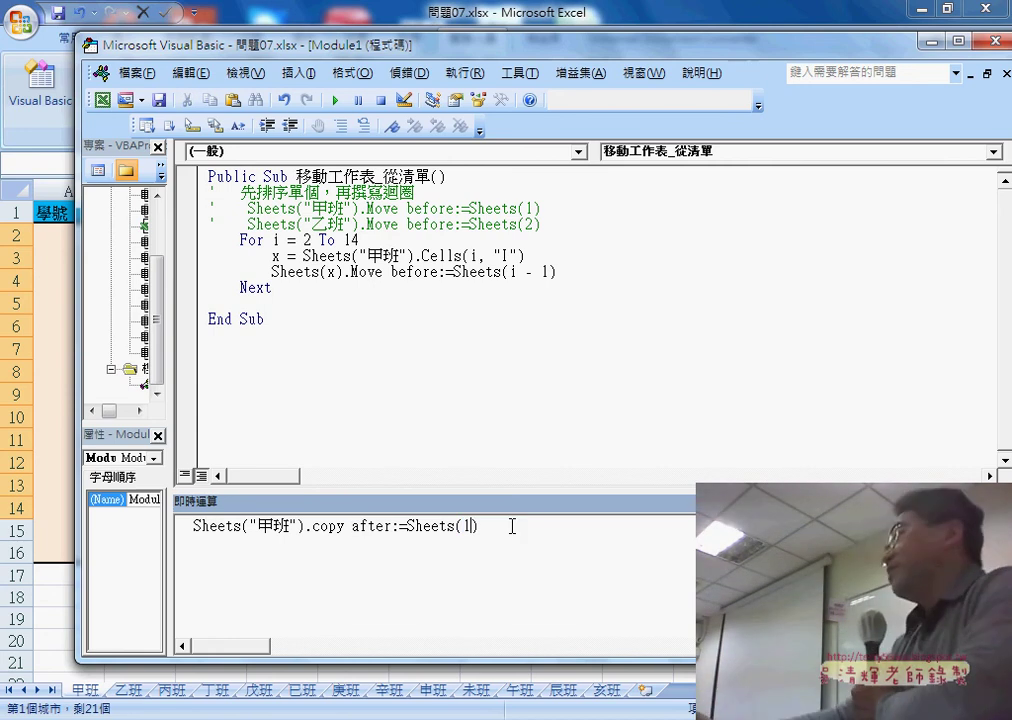
left_click_drag(345, 527, 312, 527)
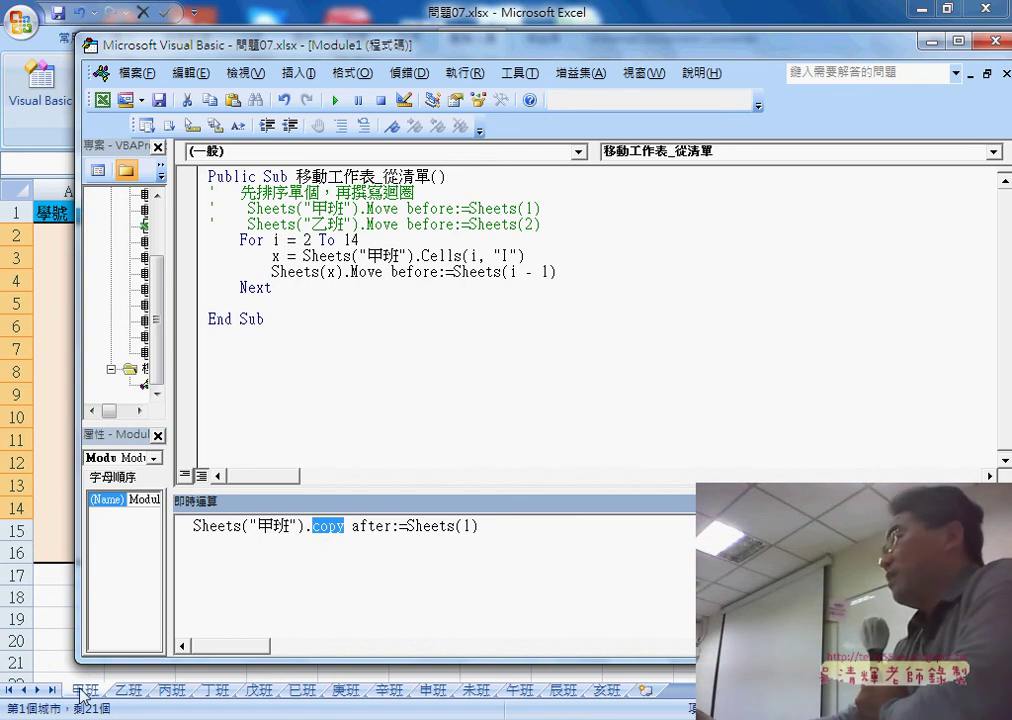
left_click(505, 528)
key("Return")
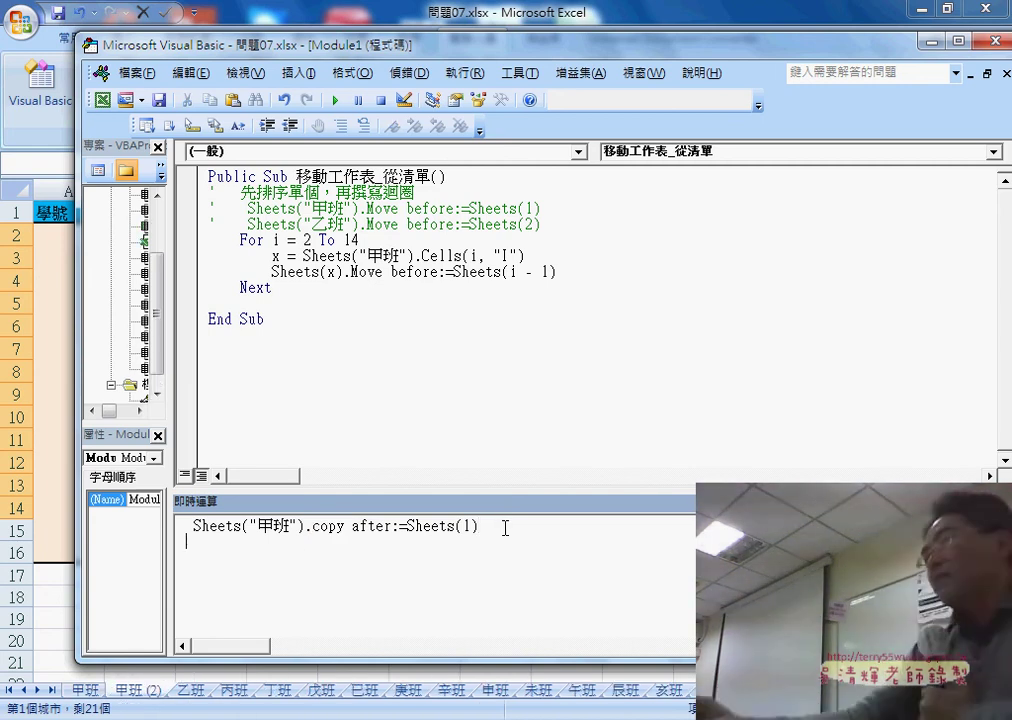
Check the new 甲班 (2) sheet tab placed right after 甲班.
left_click_drag(478, 537, 218, 533)
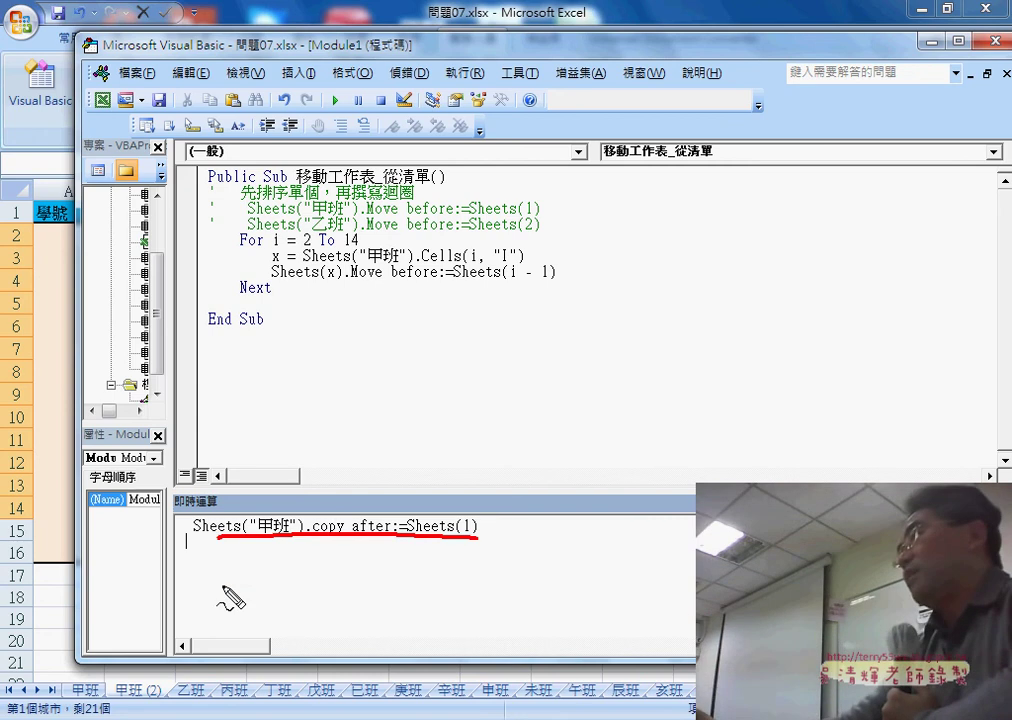
left_click_drag(108, 693, 170, 700)
mouse_move(62, 688)
left_mouse_down()
mouse_move(95, 700)
mouse_move(168, 662)
left_mouse_up()
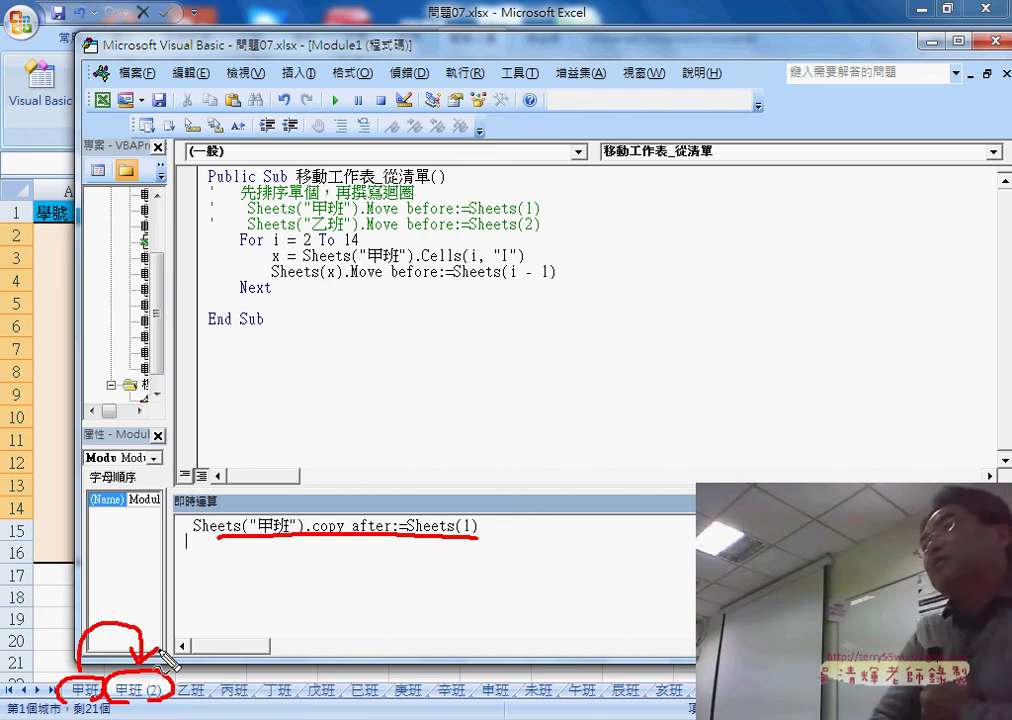
key("Escape")
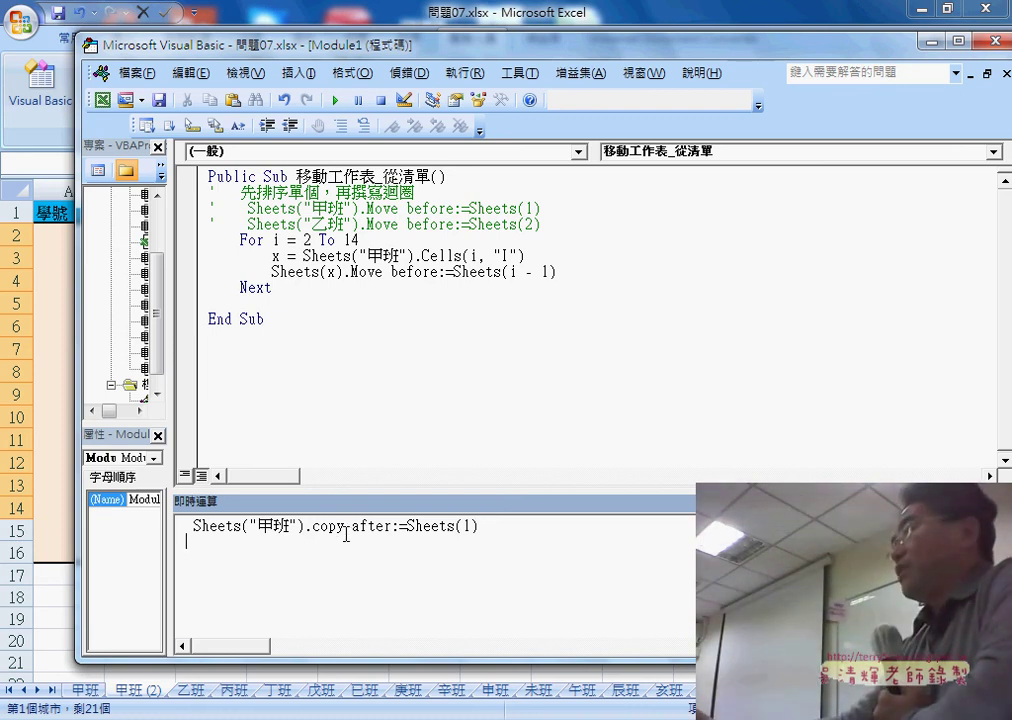
Delete the extra 甲班 (2) sheet and confirm the deletion.
right_click(130, 697)
left_click(185, 480)
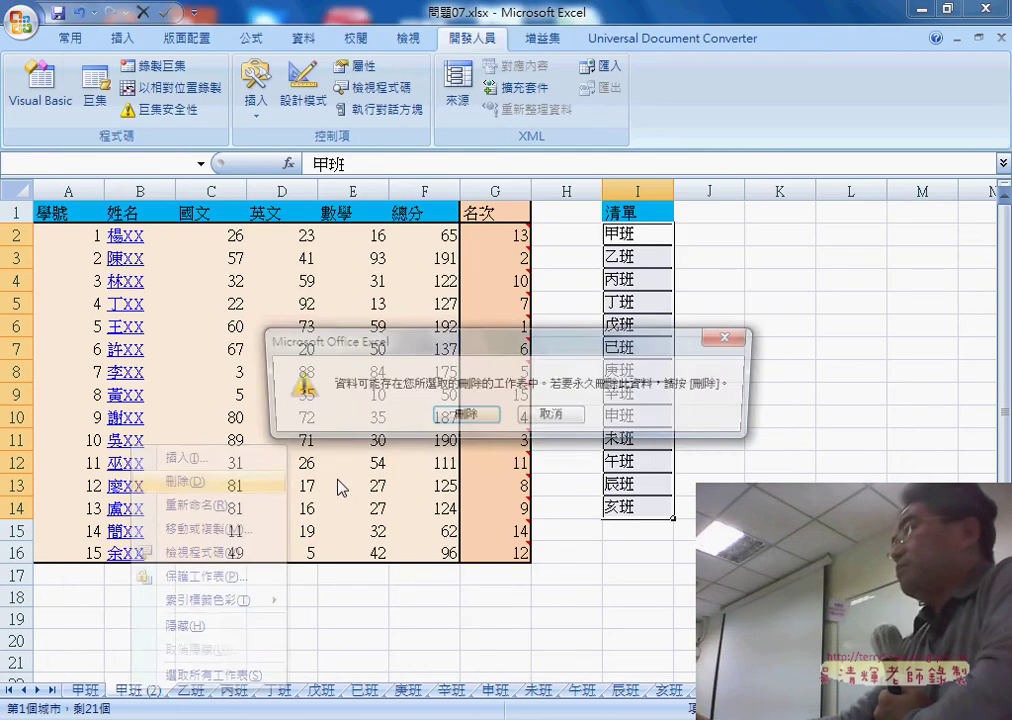
left_click(463, 417)
Run Sheets("甲班").copy without the after:= argument to copy 甲班 into new workbook Book2.
mouse_move(560, 666)
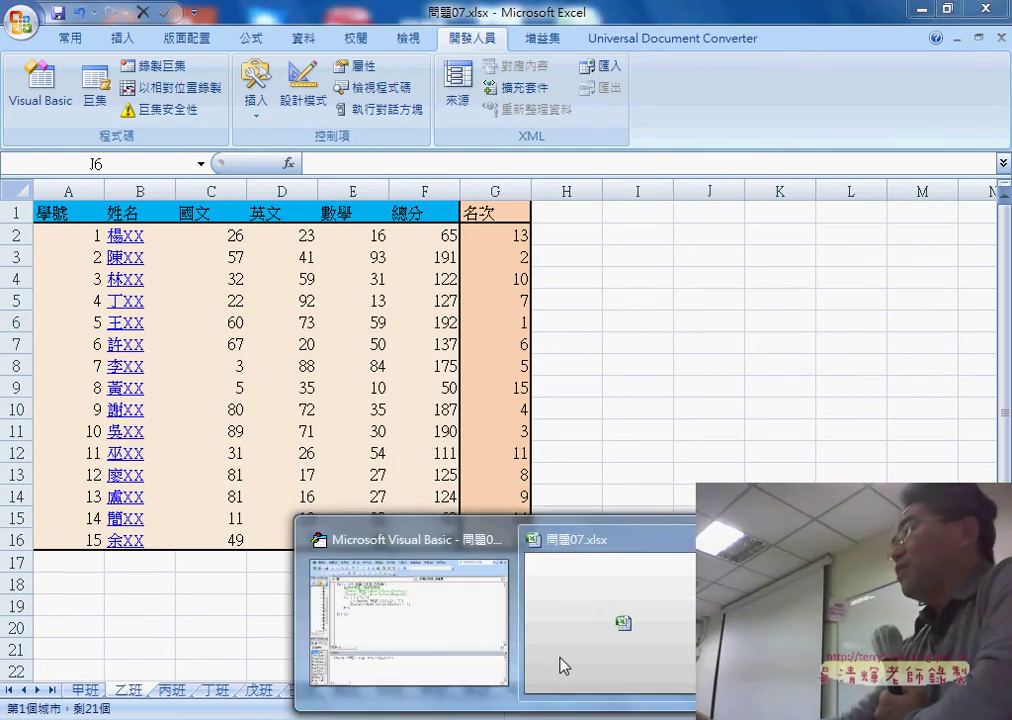
left_click(455, 615)
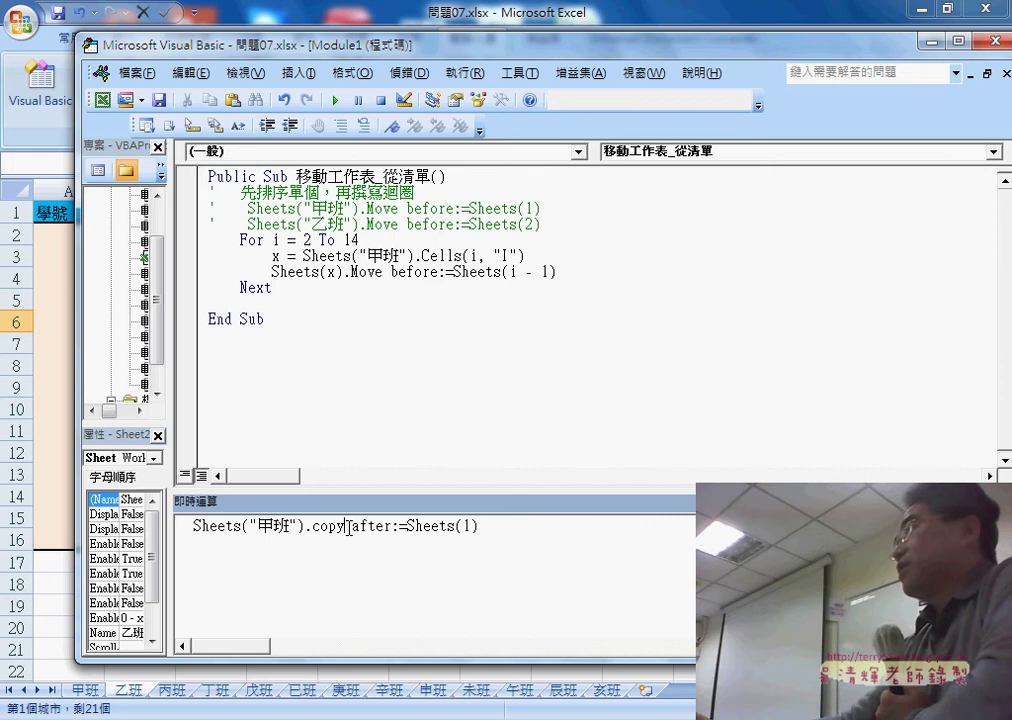
left_click_drag(348, 527, 500, 533)
key("Delete")
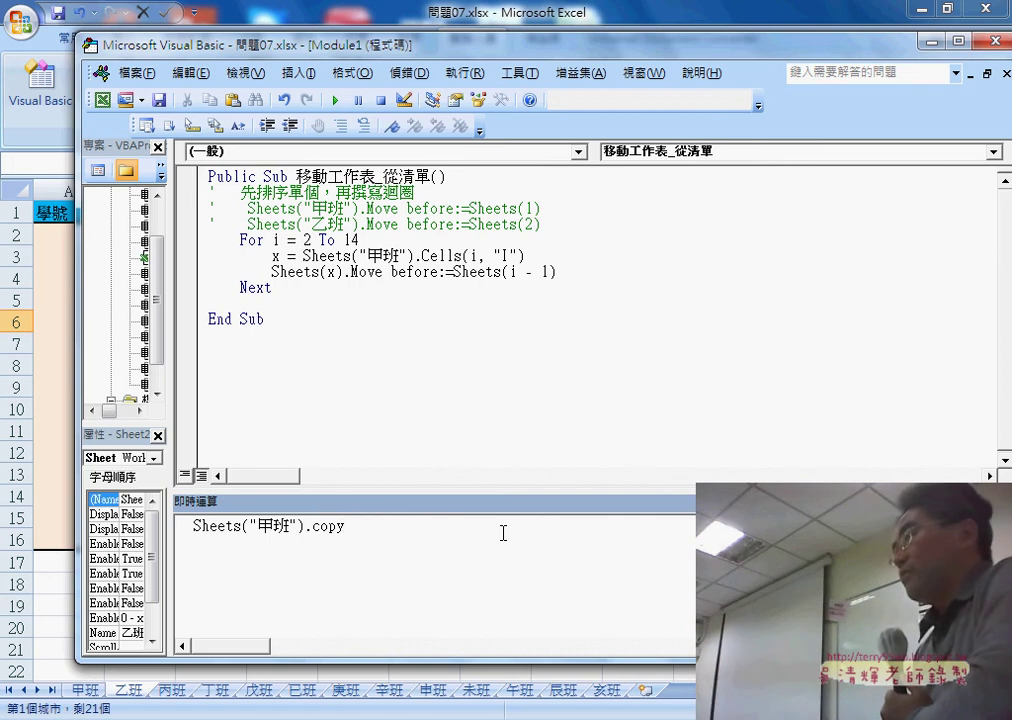
key("Return")
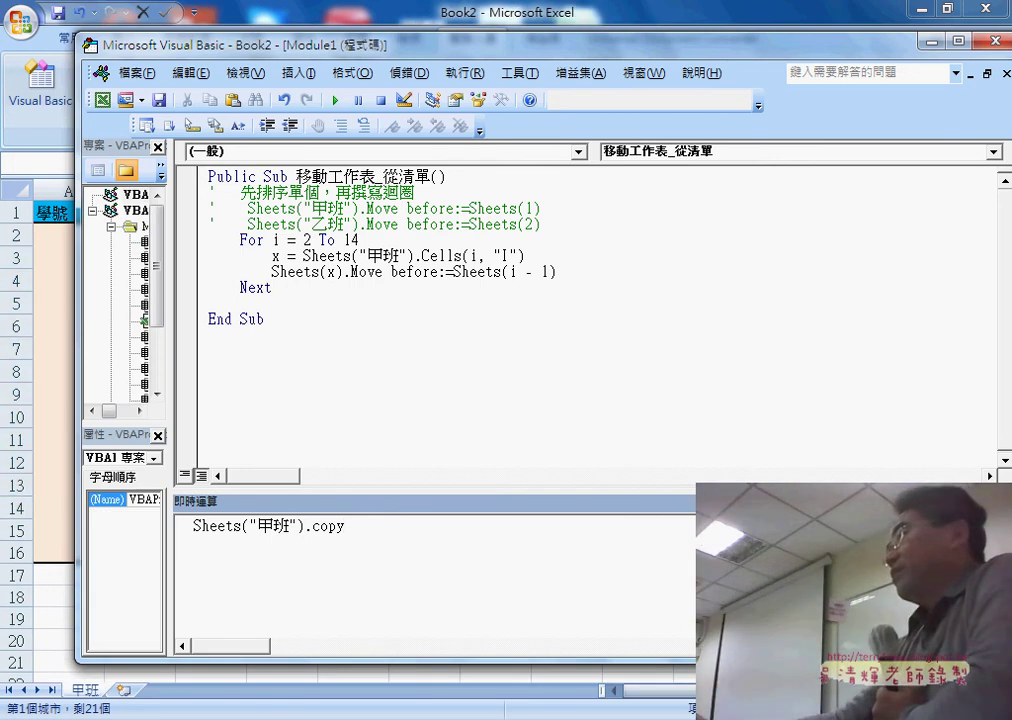
Try saving Book2 as an Excel workbook in the VBA folder, then cancel.
mouse_move(507, 635)
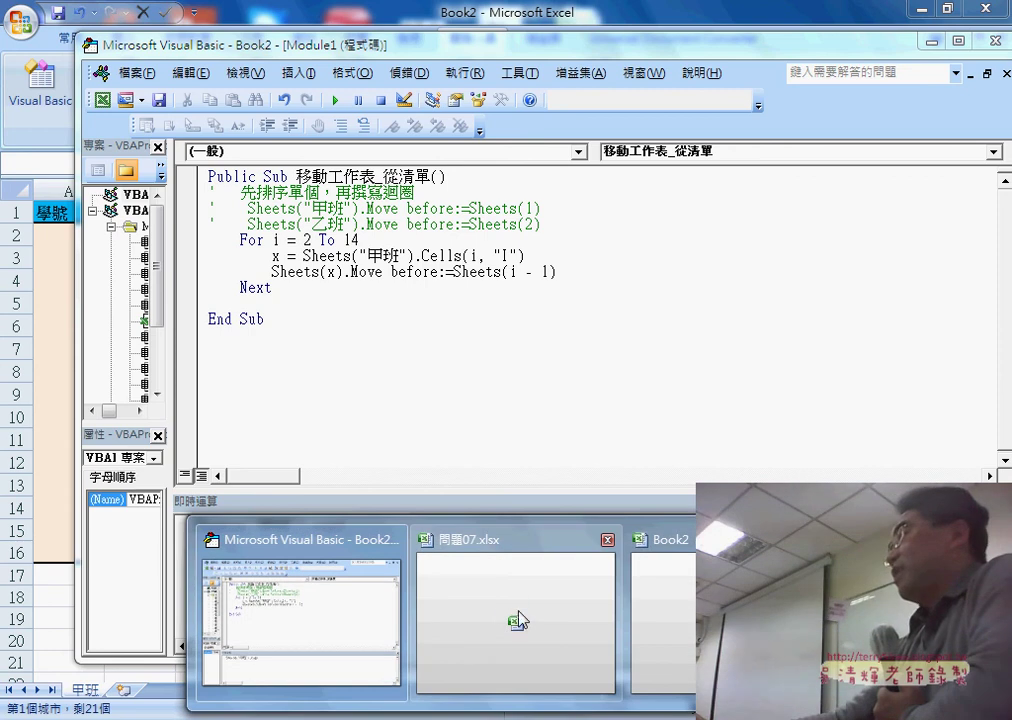
left_click(760, 620)
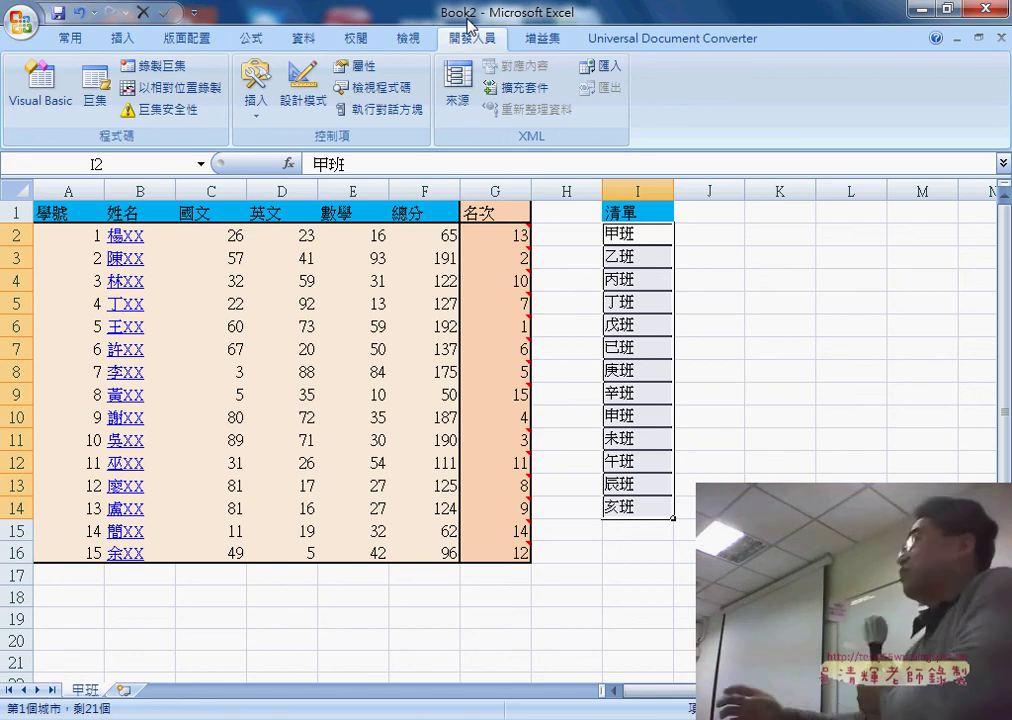
left_click(22, 28)
mouse_move(92, 208)
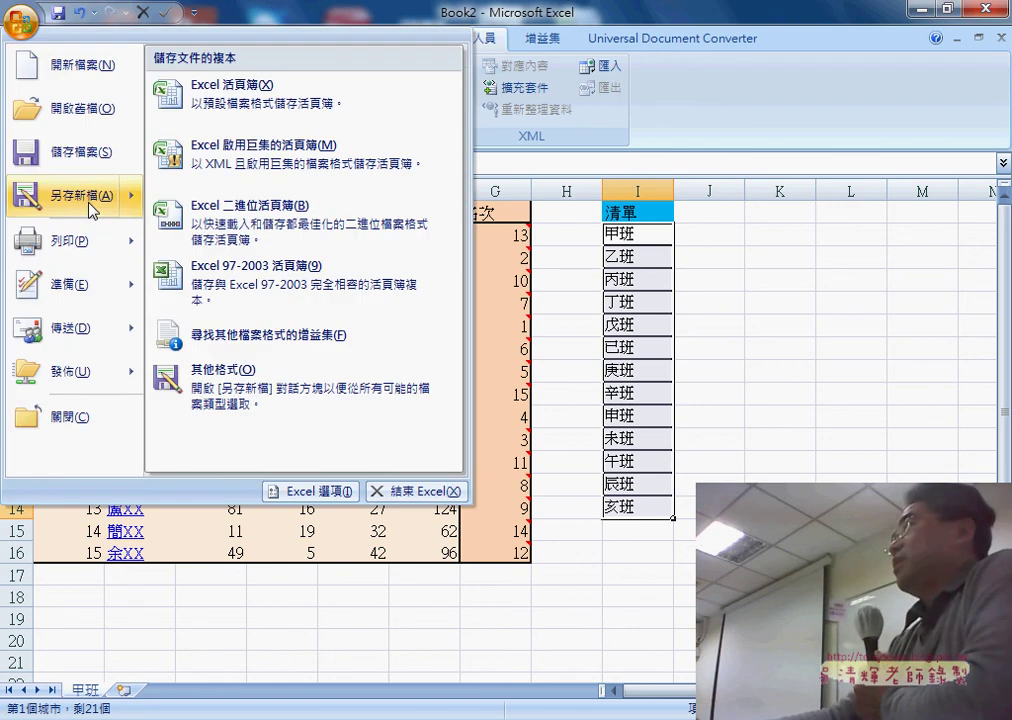
left_click(229, 113)
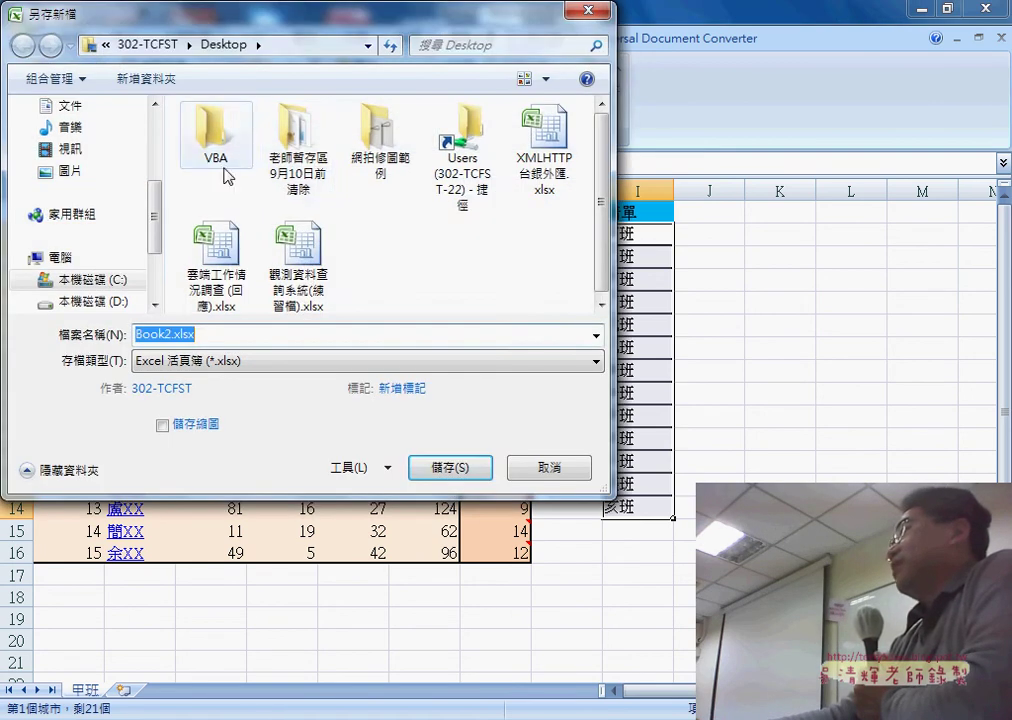
double_click(205, 152)
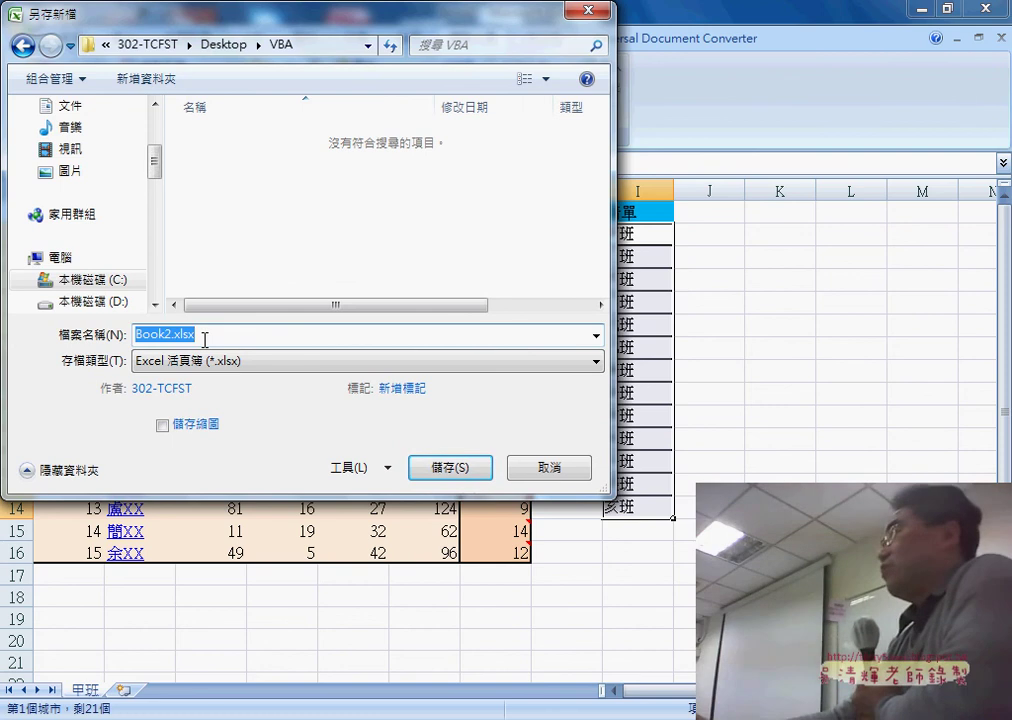
left_click(546, 467)
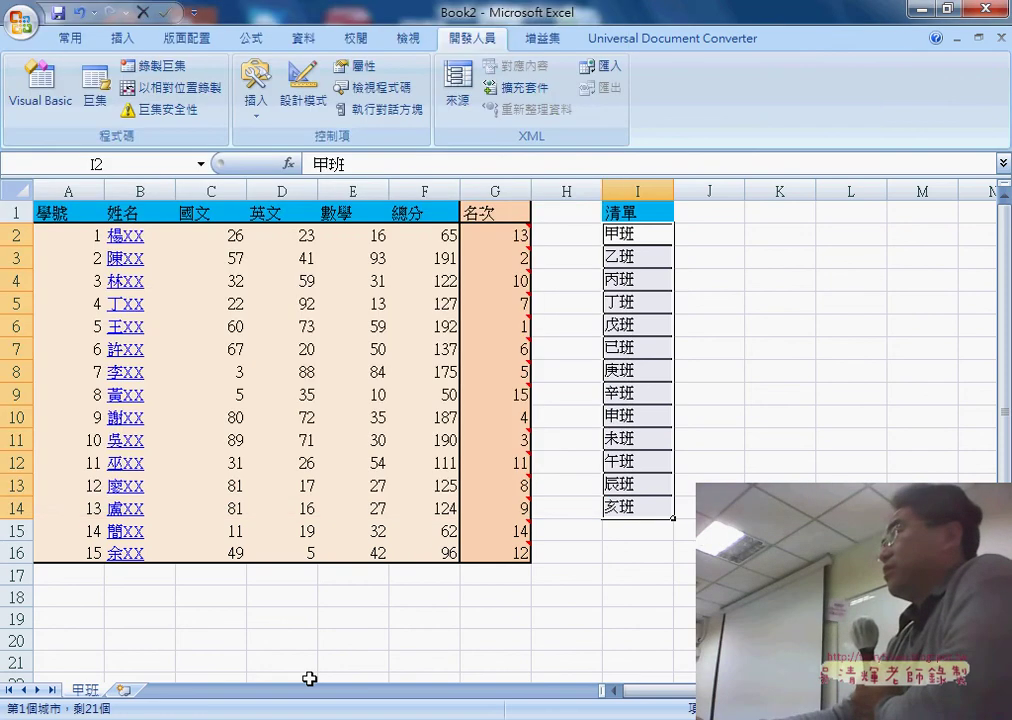
Close Book2 without saving and return to the VBA editor's copy statement.
left_click(998, 38)
left_click(522, 421)
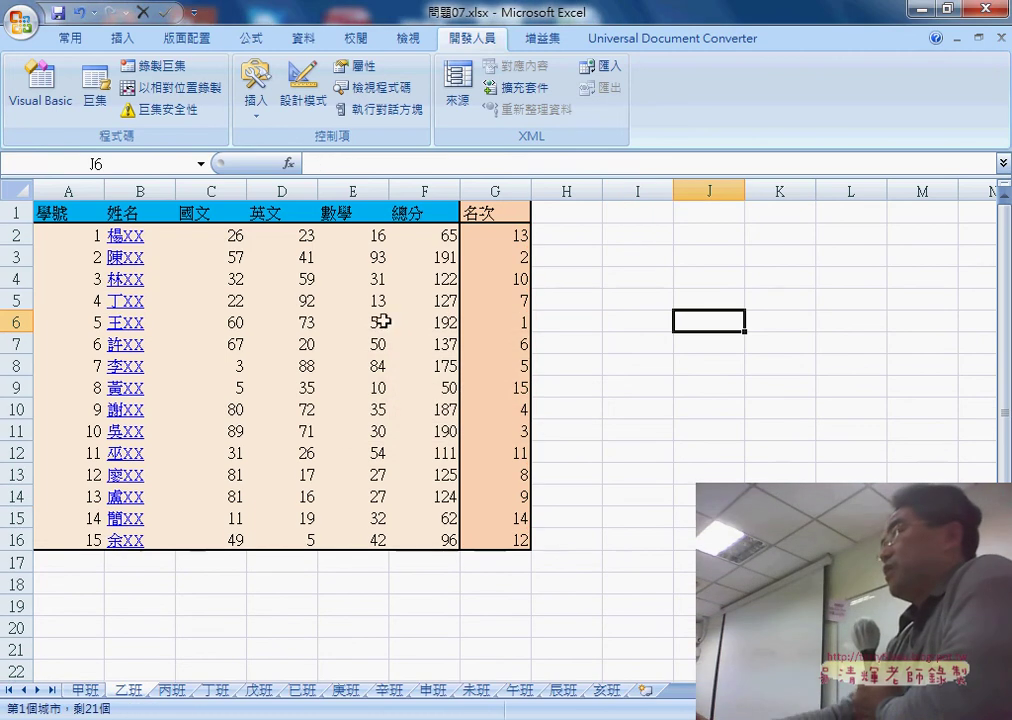
left_click(40, 85)
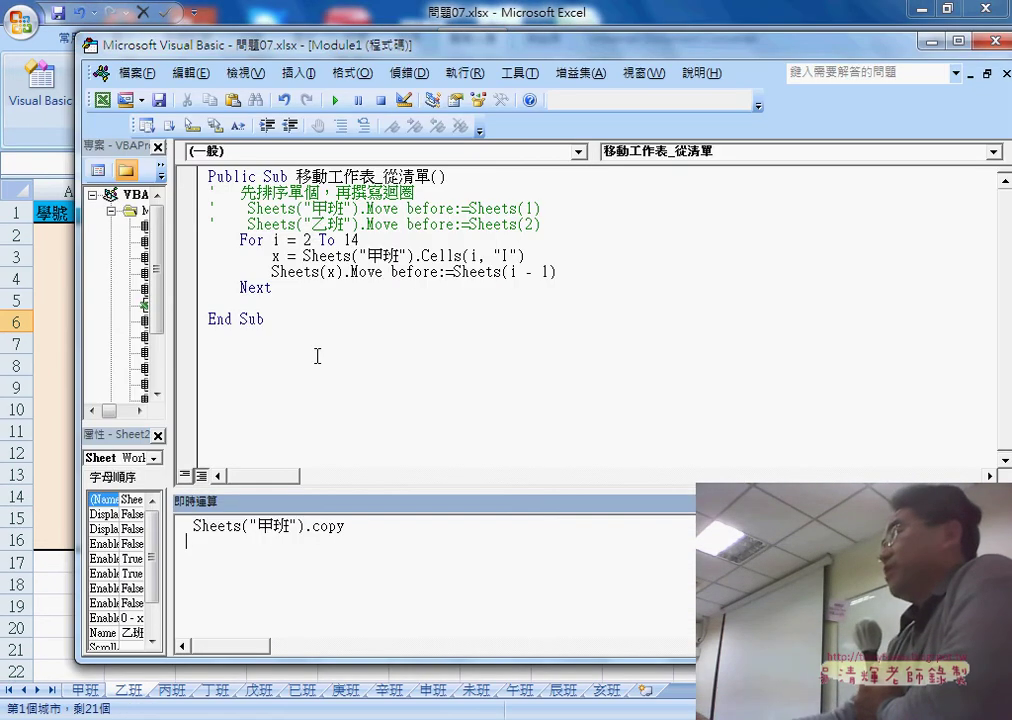
left_click_drag(342, 527, 199, 527)
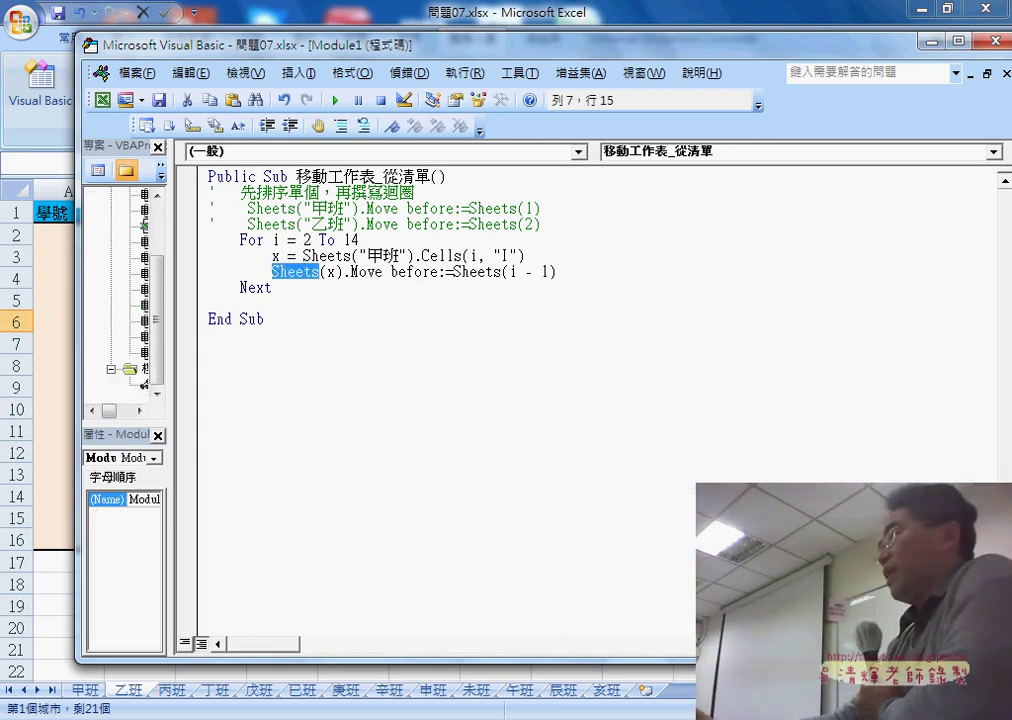
Copy the 批次將工作表轉存為工作簿 macro code from Google Docs and return to Module1.
key("alt+Tab")
left_click_drag(115, 510, 44, 296)
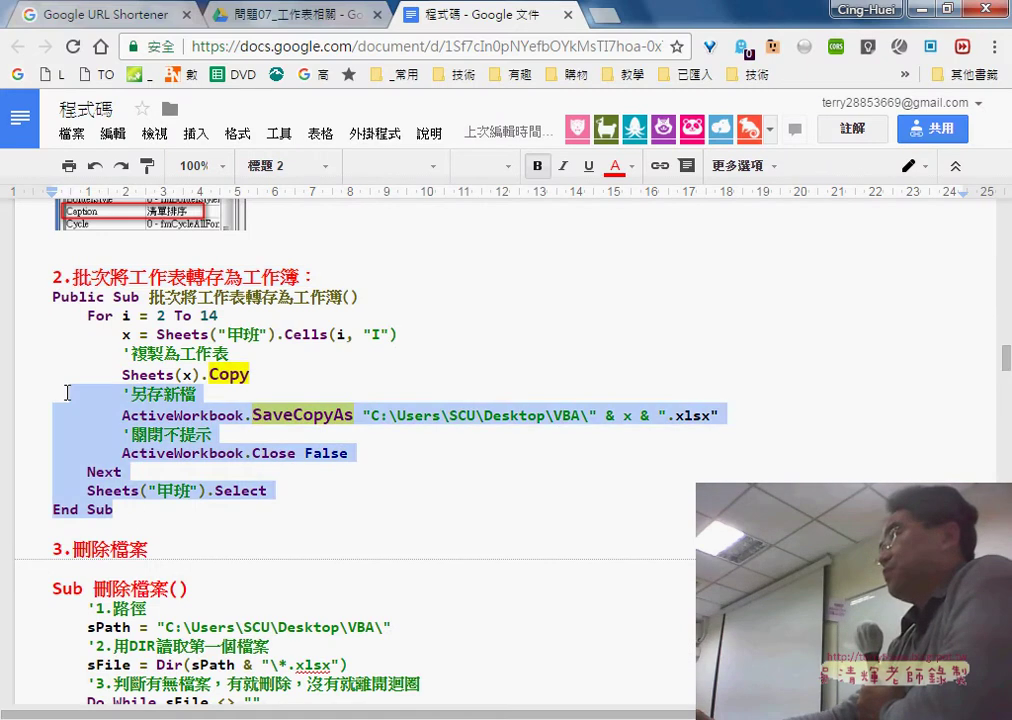
right_click(95, 320)
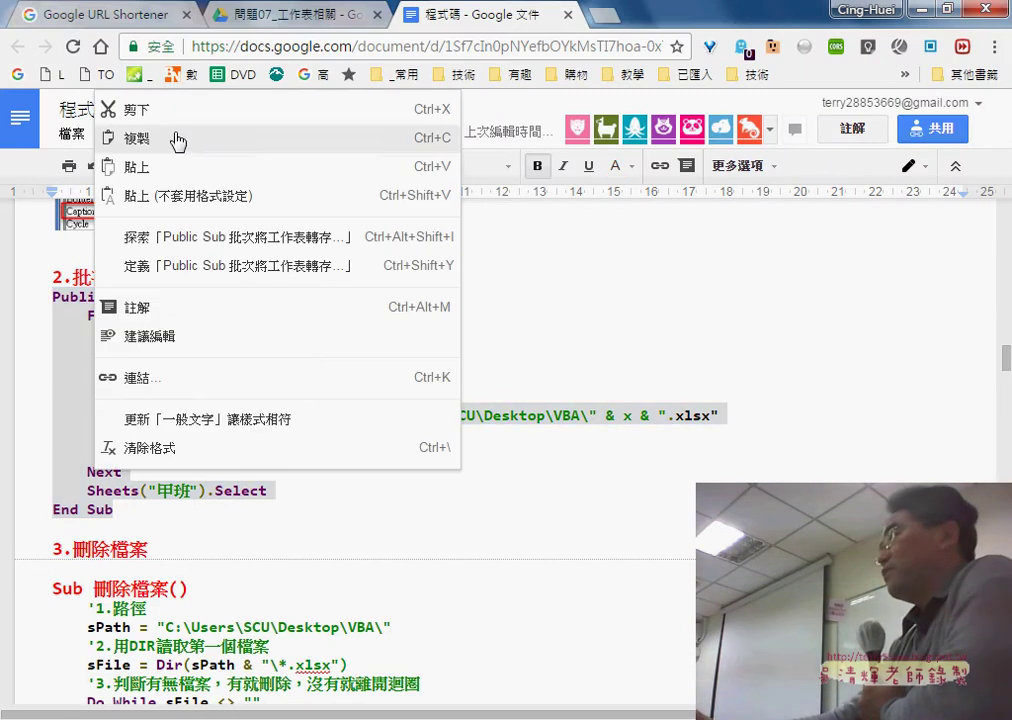
left_click(117, 140)
key("alt+Tab")
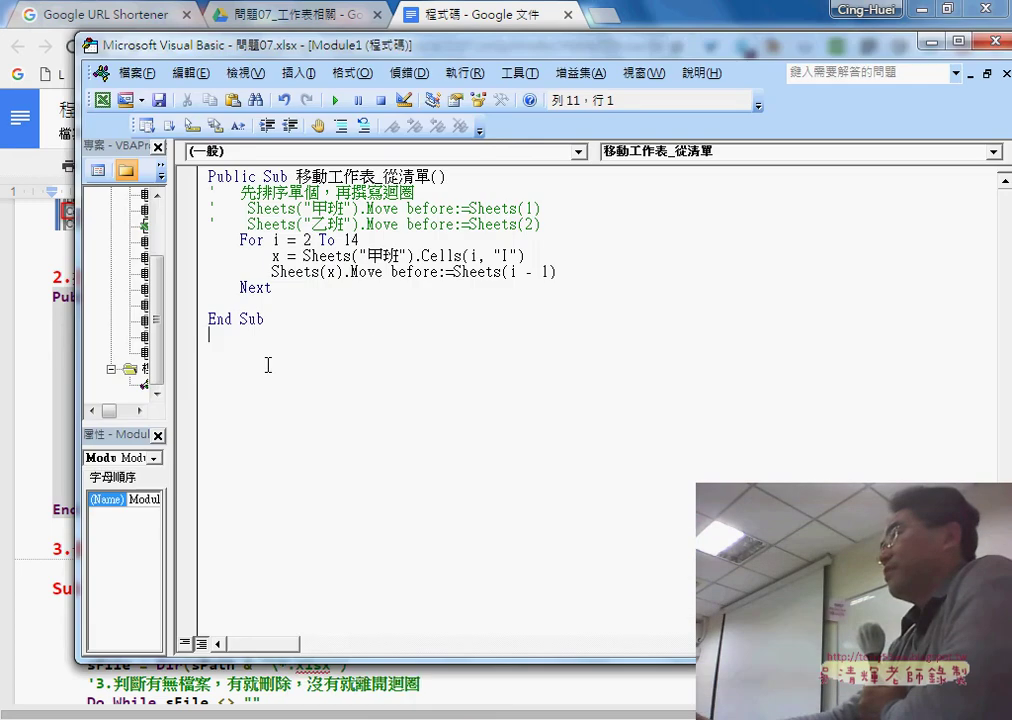
right_click(268, 365)
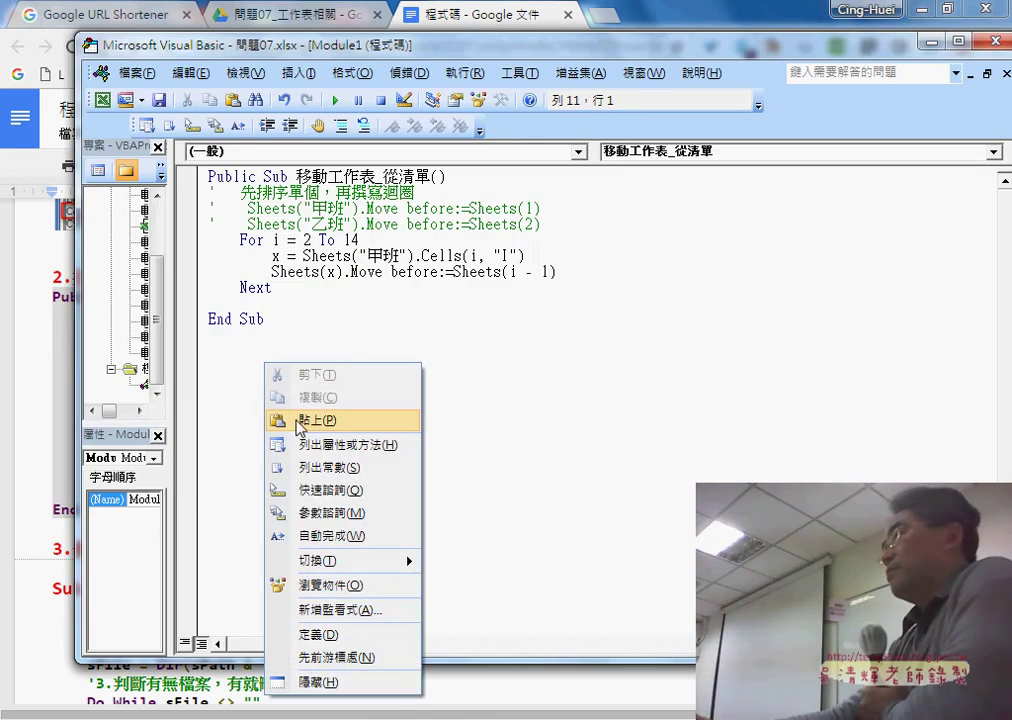
Paste the 批次將工作表轉存為工作簿 macro below End Sub and remove the blank line after Next.
left_click(300, 418)
left_click(304, 292)
key("Delete")
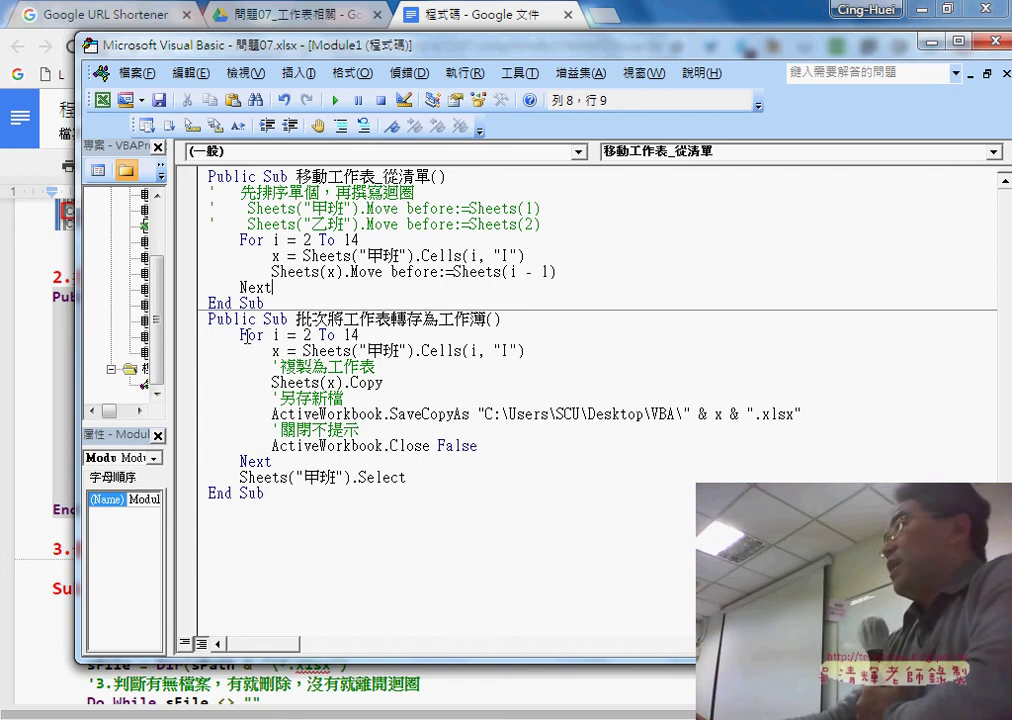
Compare the new macro's loop range with the class list in I2:I14, then return to the editor.
key("alt+Tab")
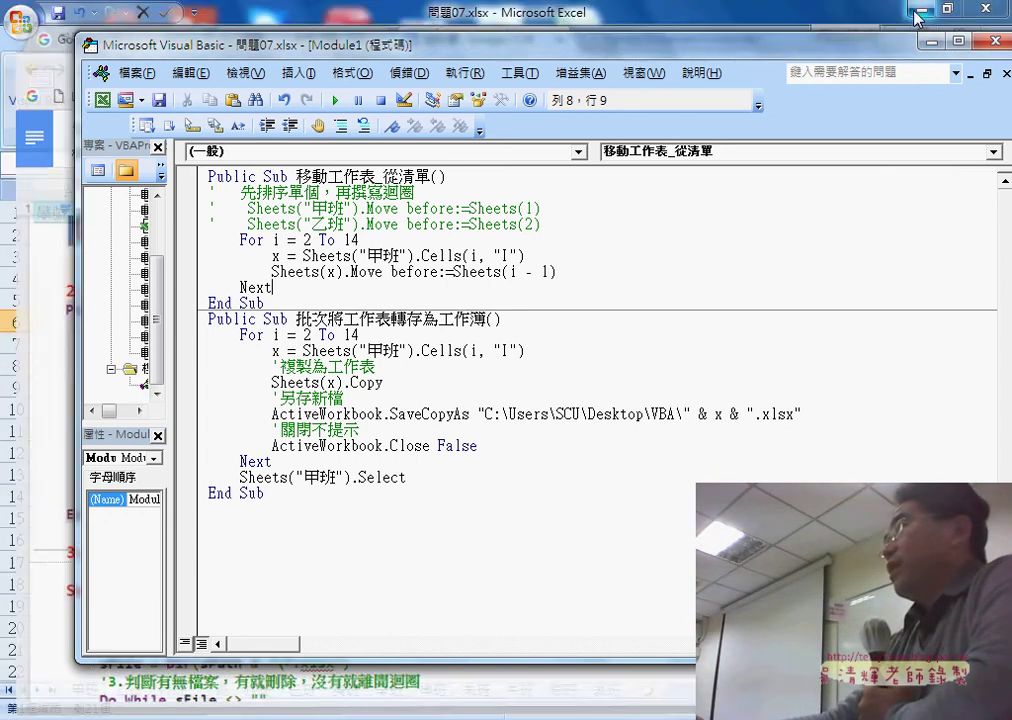
left_click_drag(483, 50, 523, 53)
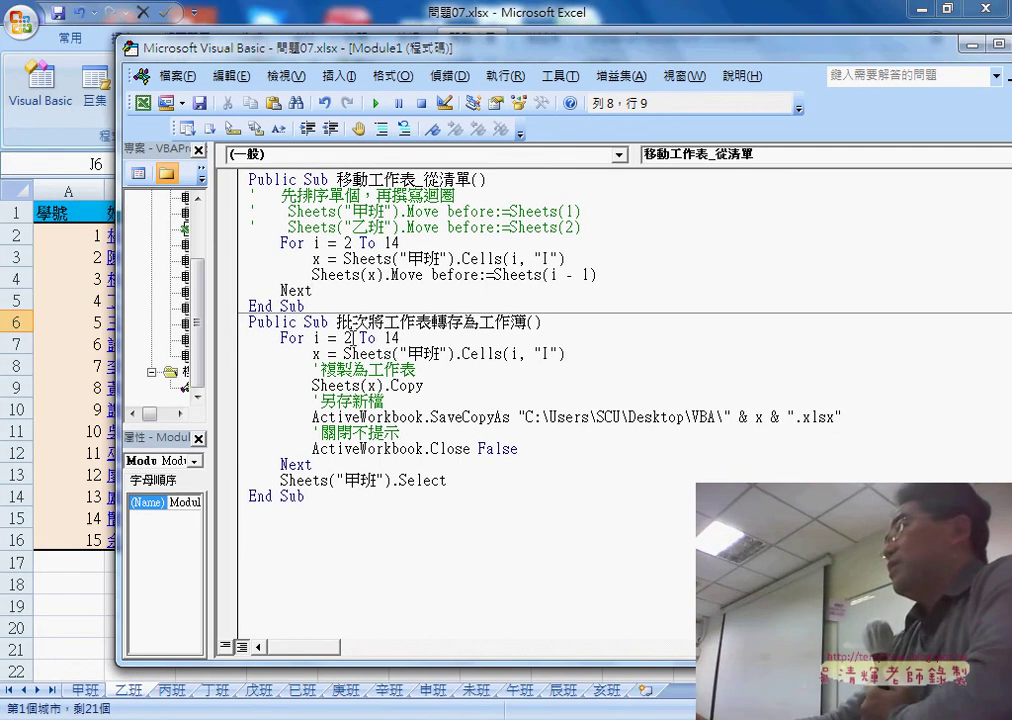
left_click_drag(345, 338, 396, 339)
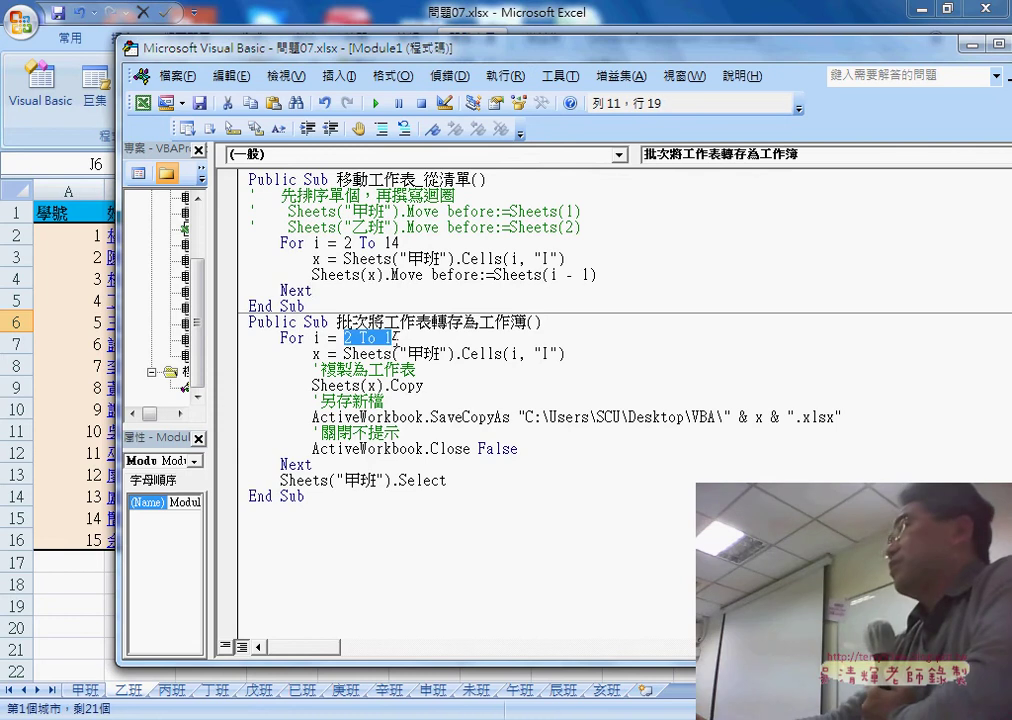
left_click(333, 243)
left_click(352, 339)
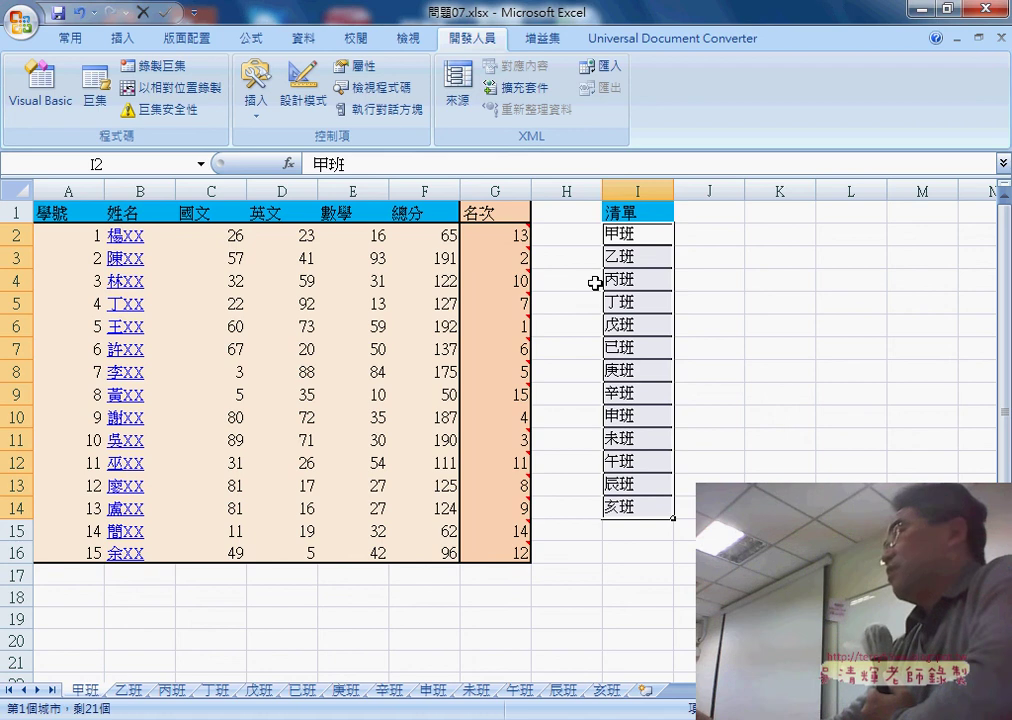
left_click_drag(630, 234, 636, 505)
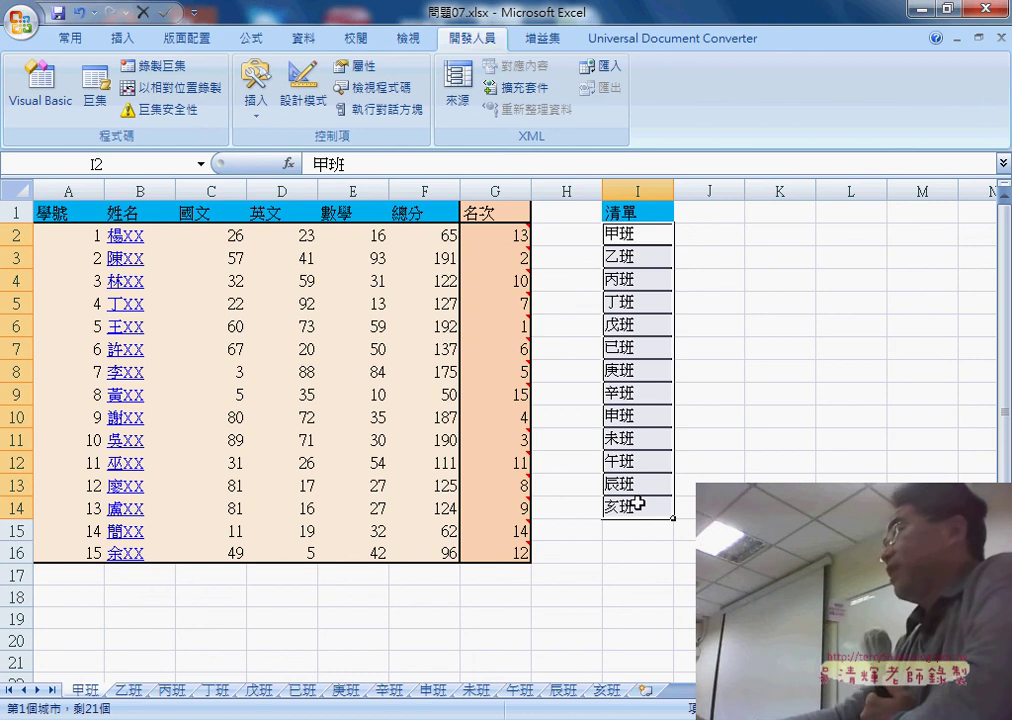
mouse_move(549, 702)
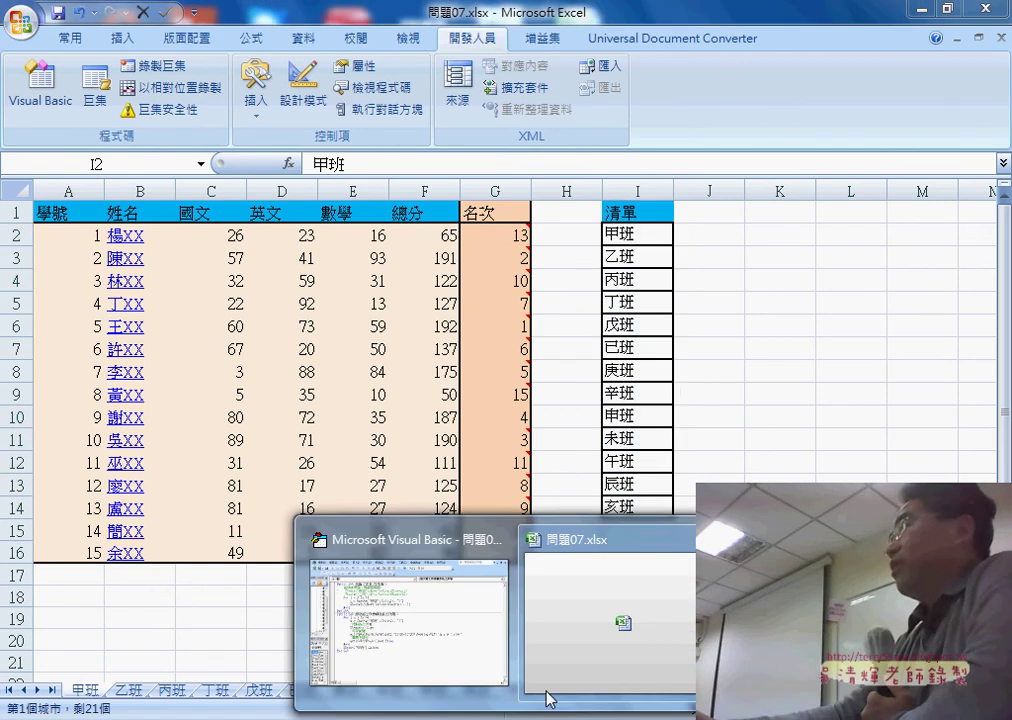
left_click(427, 565)
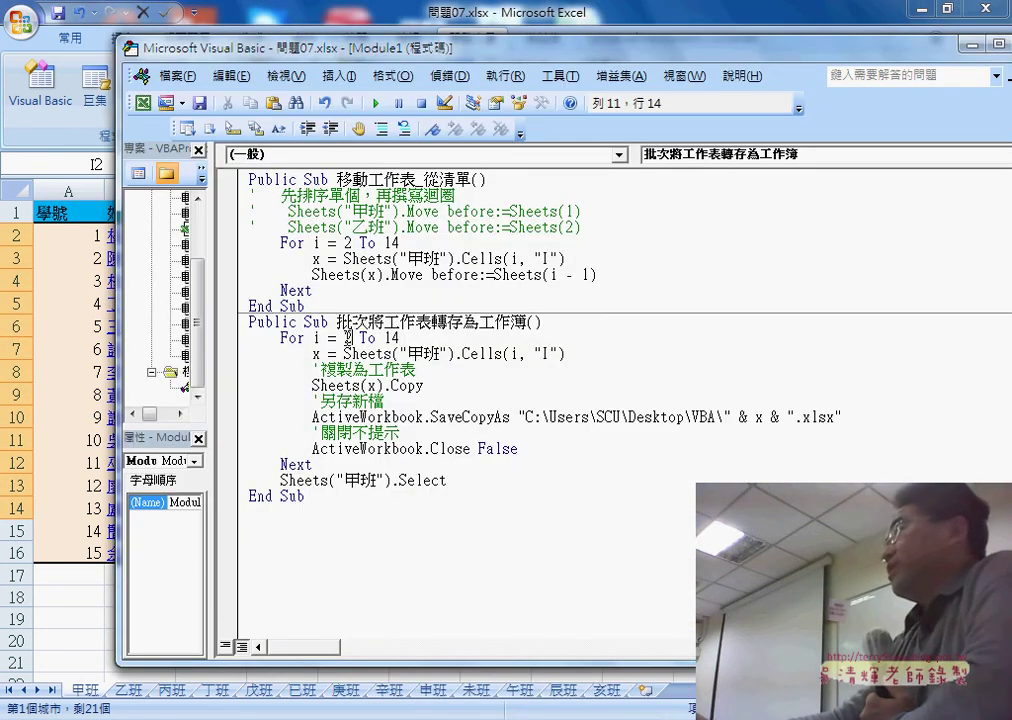
left_click_drag(345, 338, 403, 338)
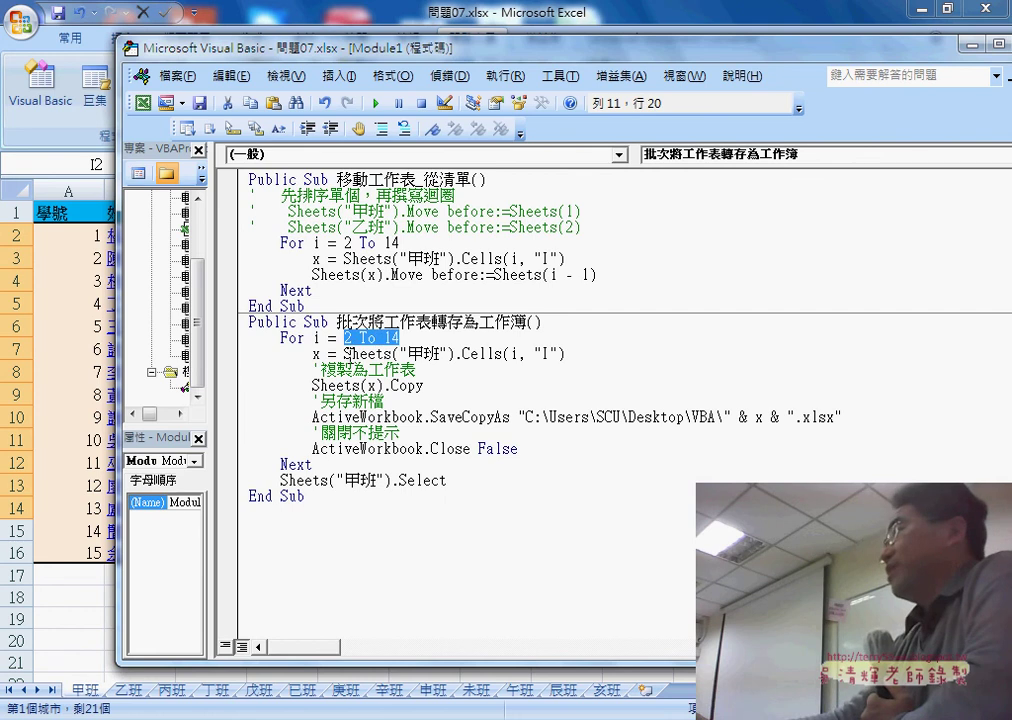
left_click_drag(345, 354, 561, 363)
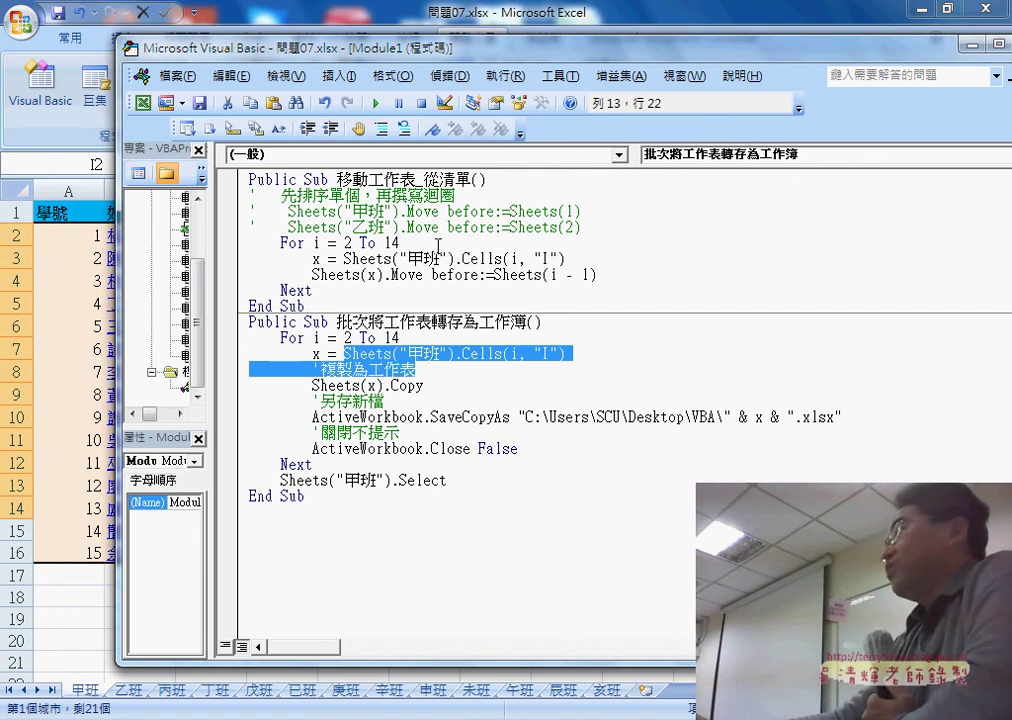
left_click(319, 354)
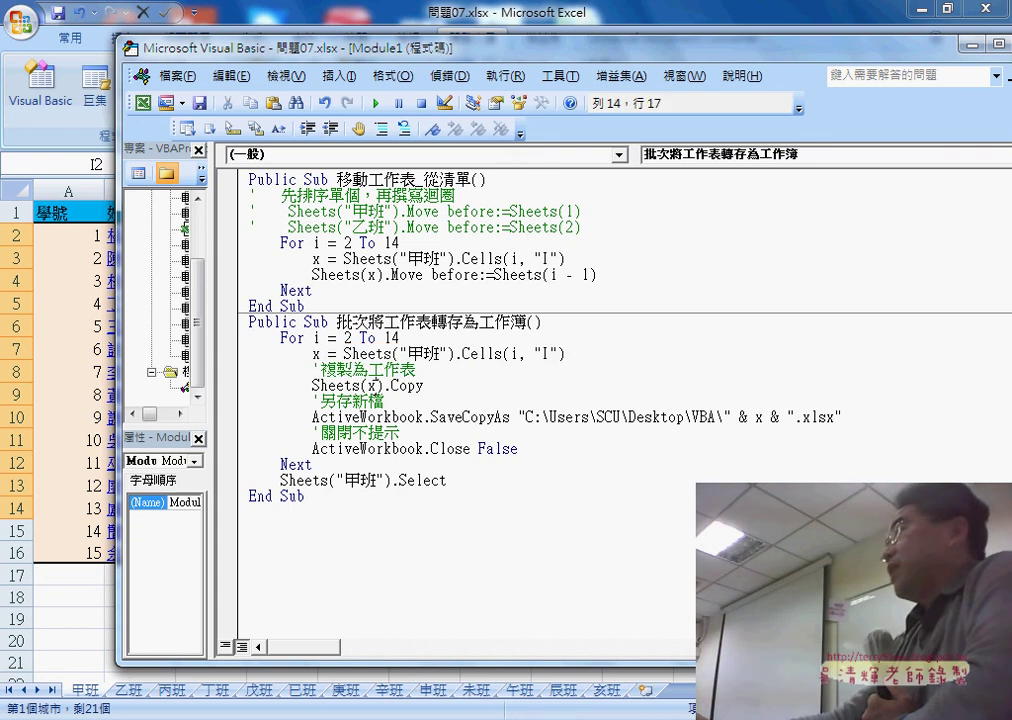
left_click_drag(422, 387, 314, 389)
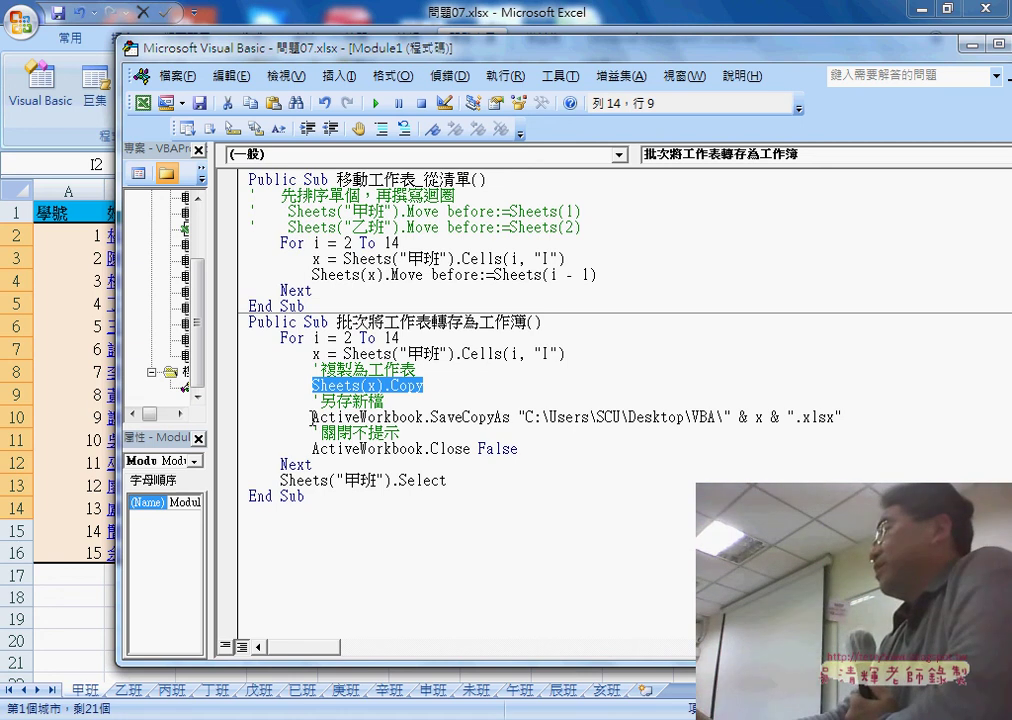
left_click_drag(313, 417, 426, 416)
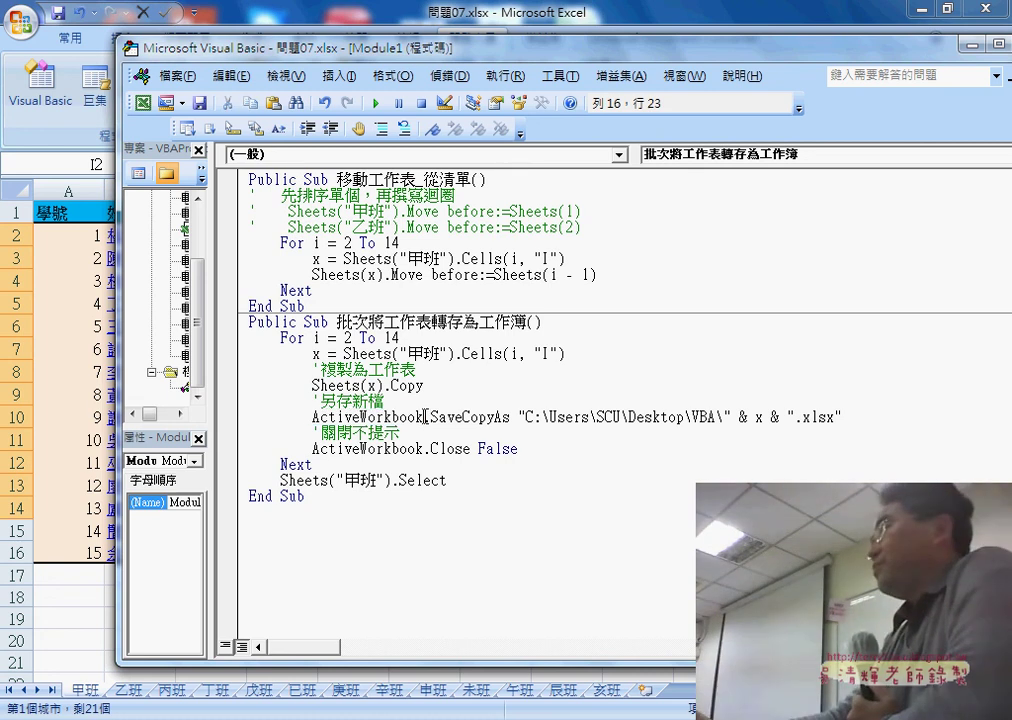
left_click_drag(360, 417, 426, 418)
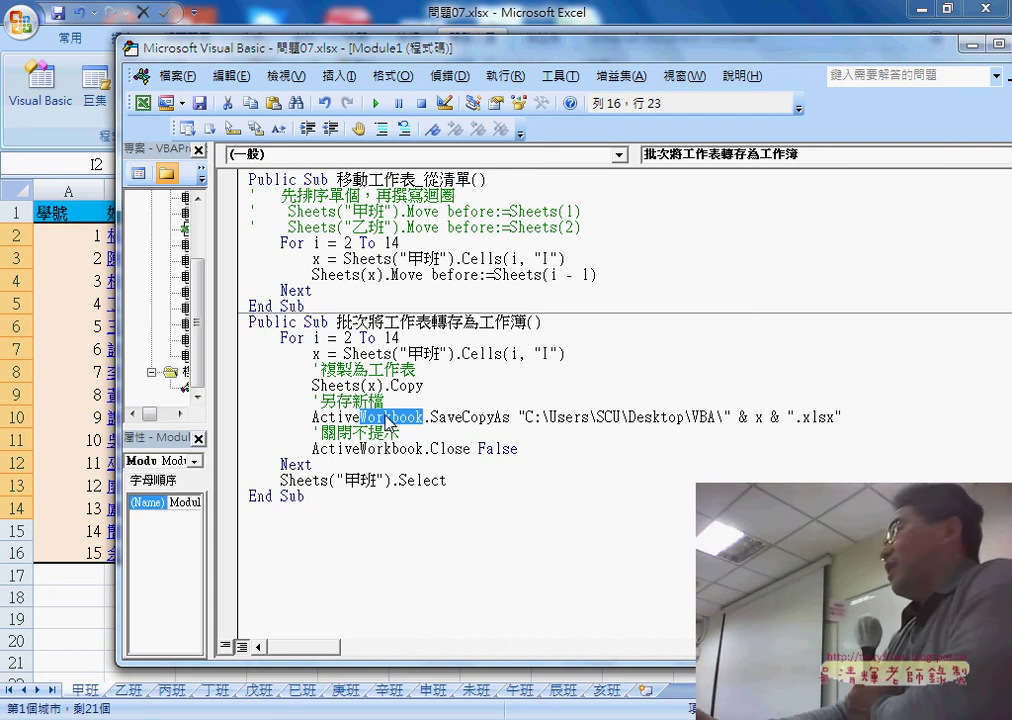
left_click_drag(313, 417, 352, 417)
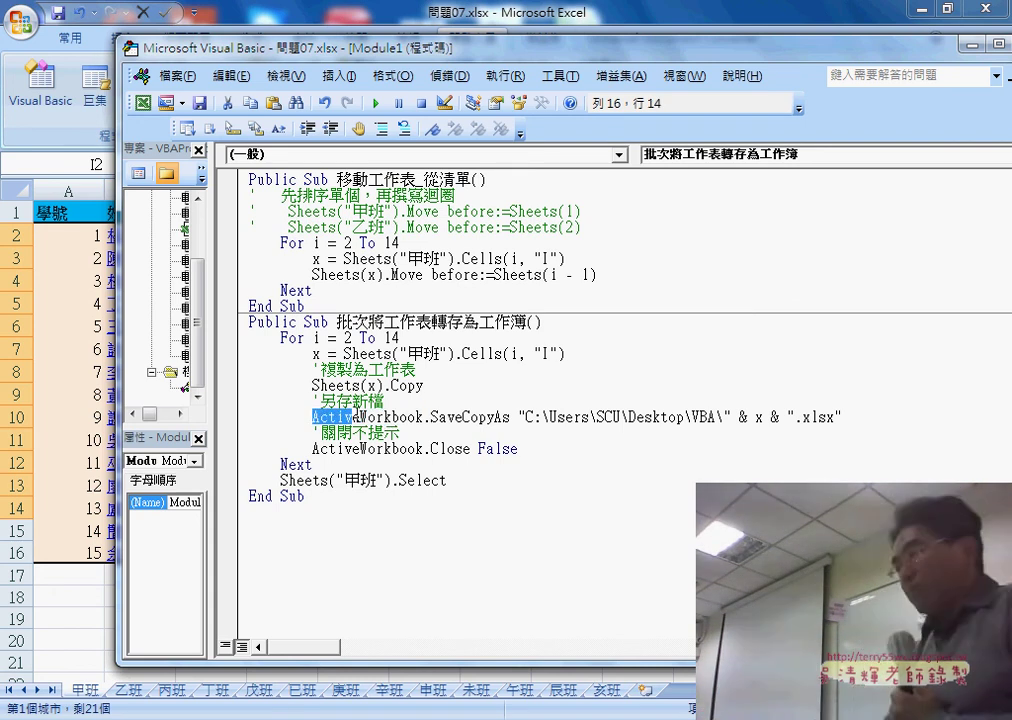
key("Delete")
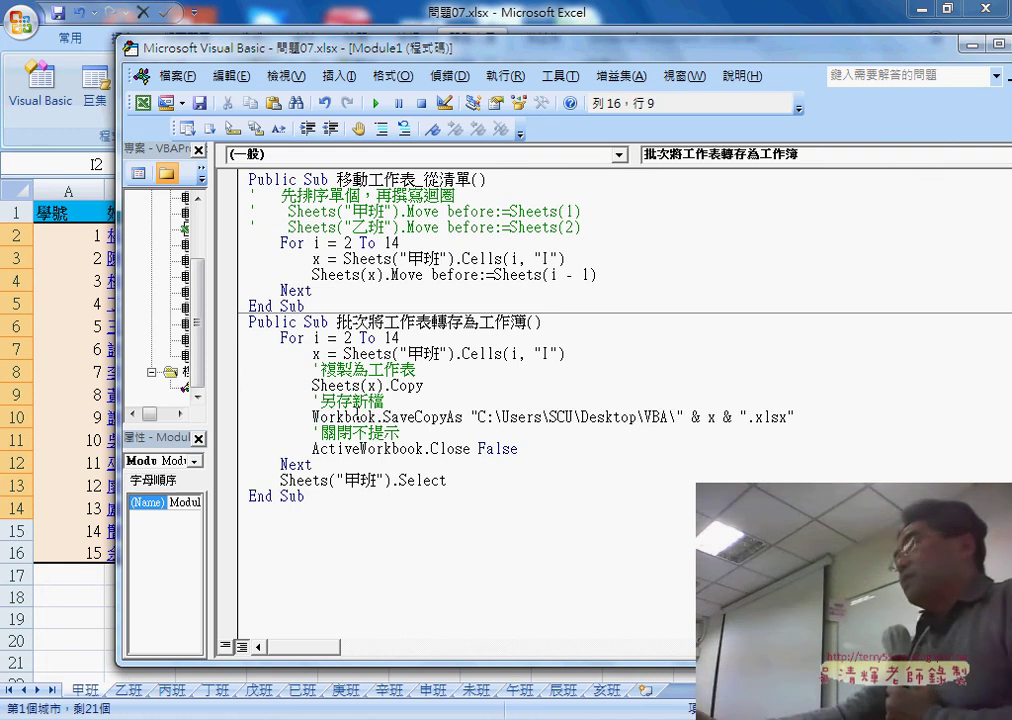
left_click(352, 417)
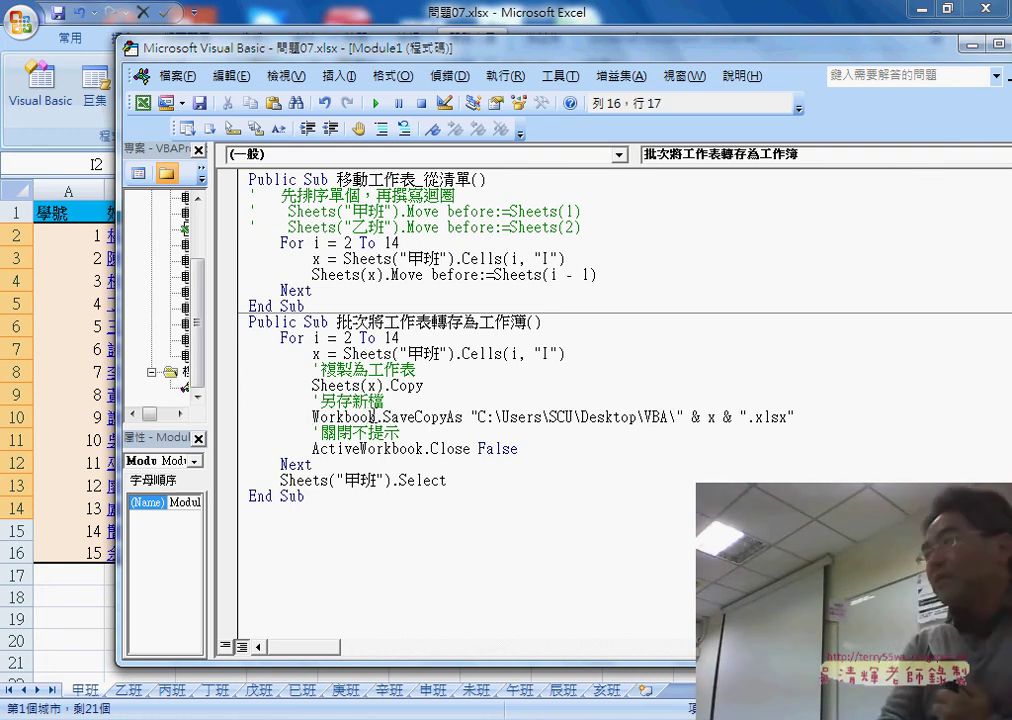
type("s")
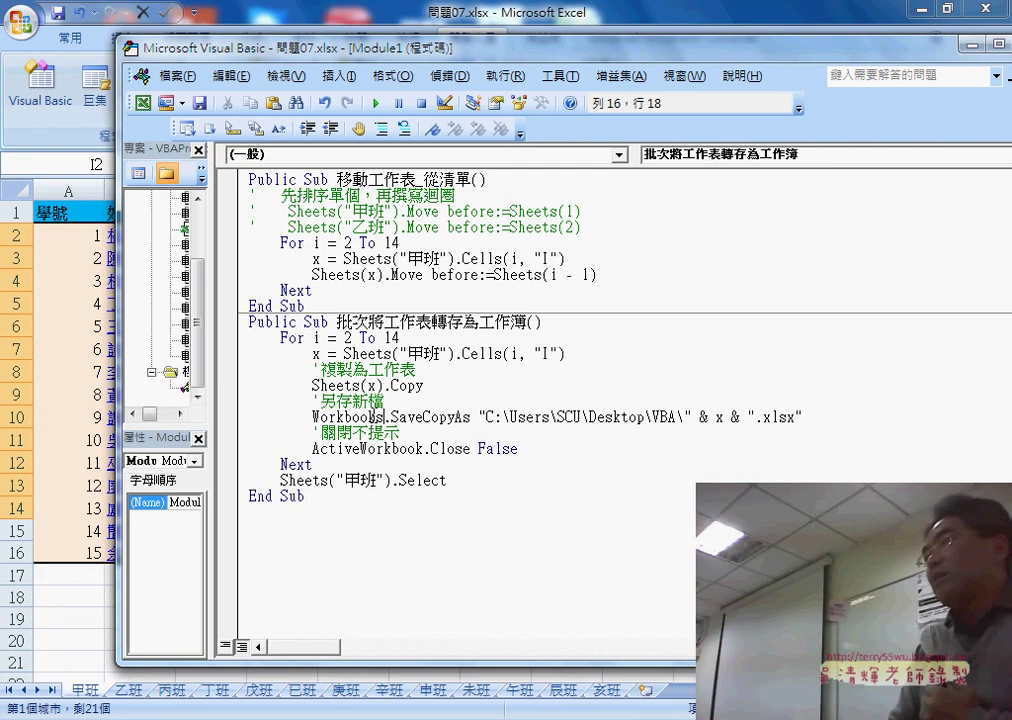
type("()")
key("Left")
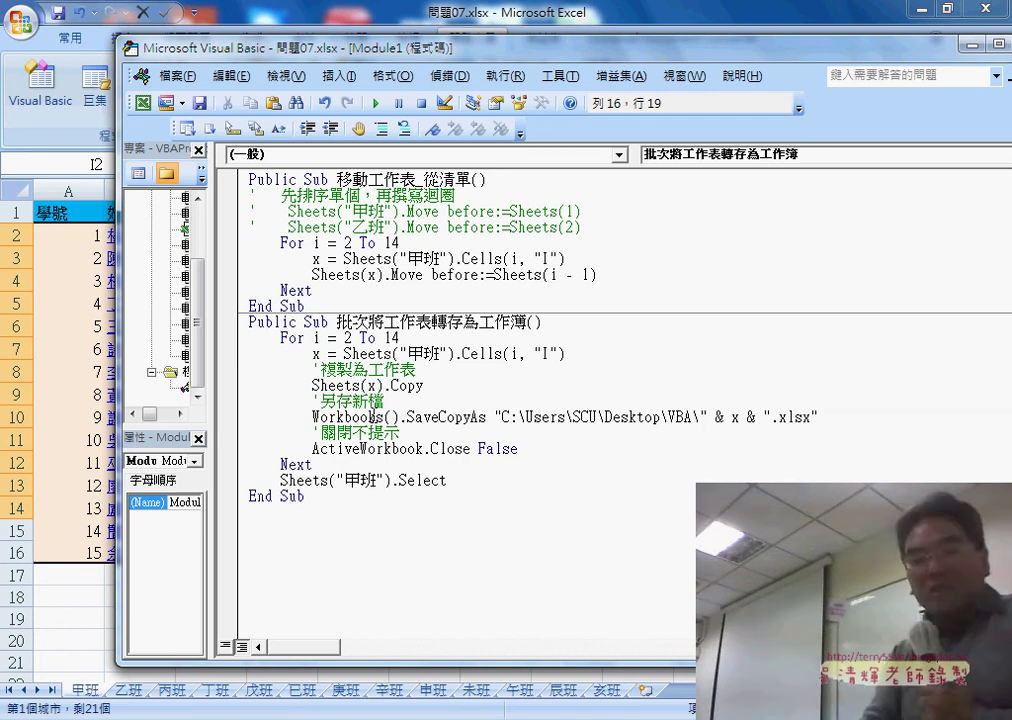
key("BackSpace")
key("BackSpace")
key("Delete")
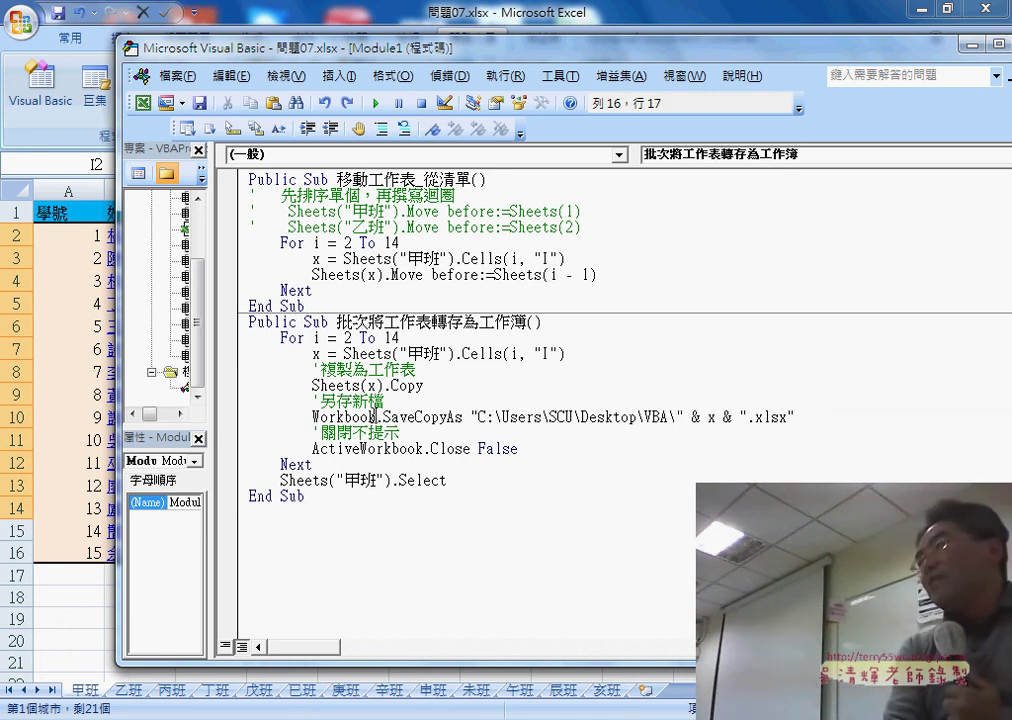
key("Home")
type("Active")
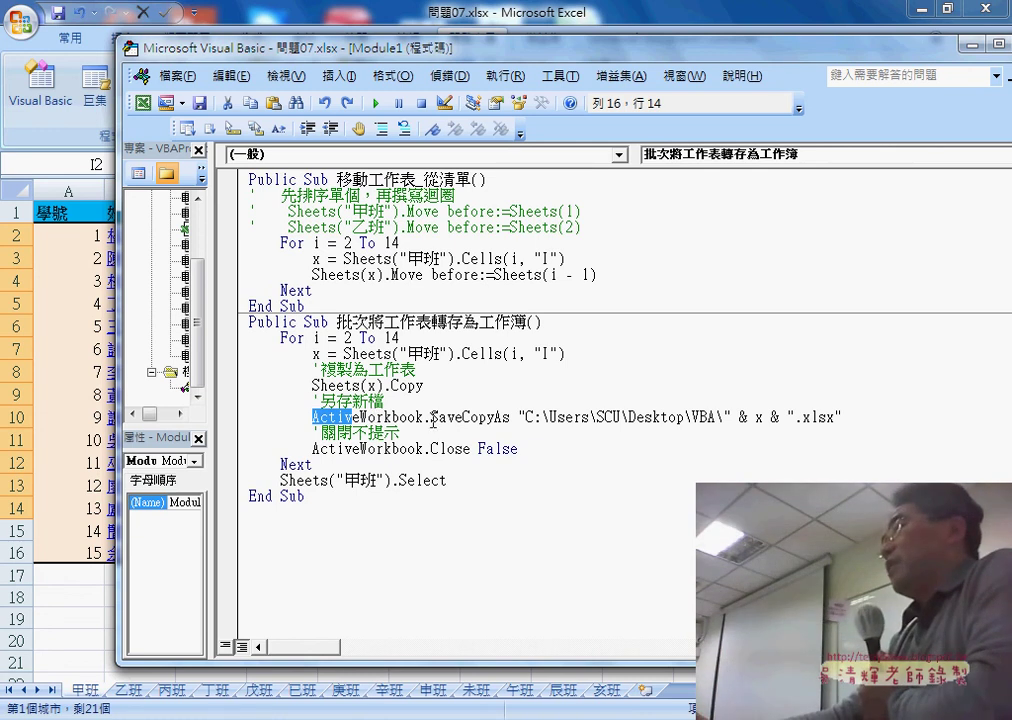
left_click_drag(431, 417, 512, 419)
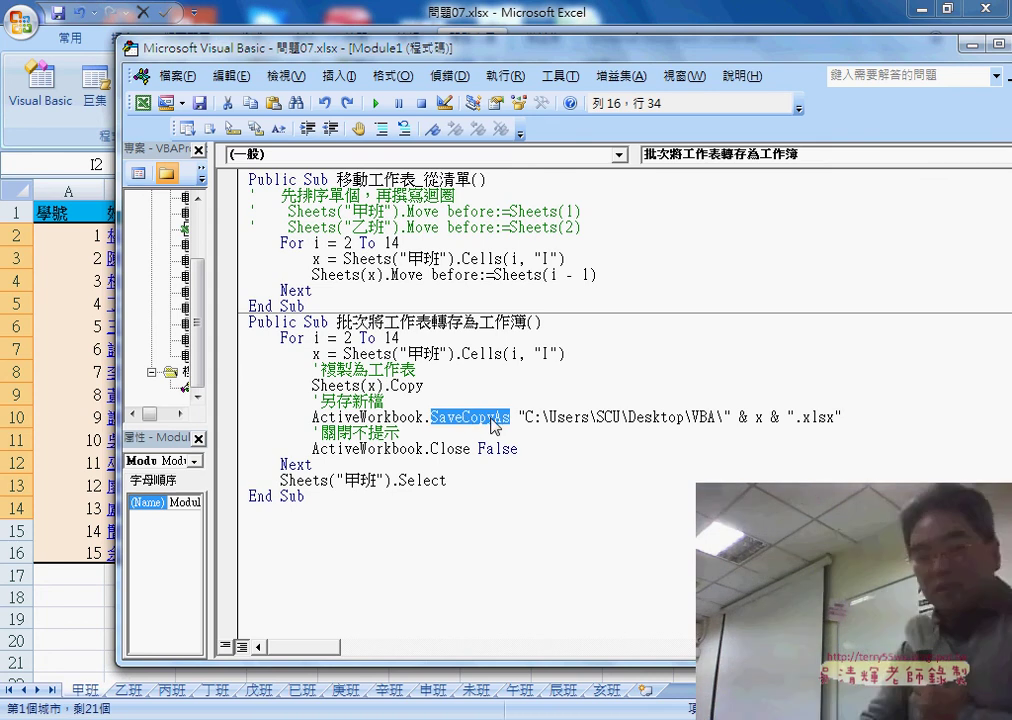
left_click(493, 418)
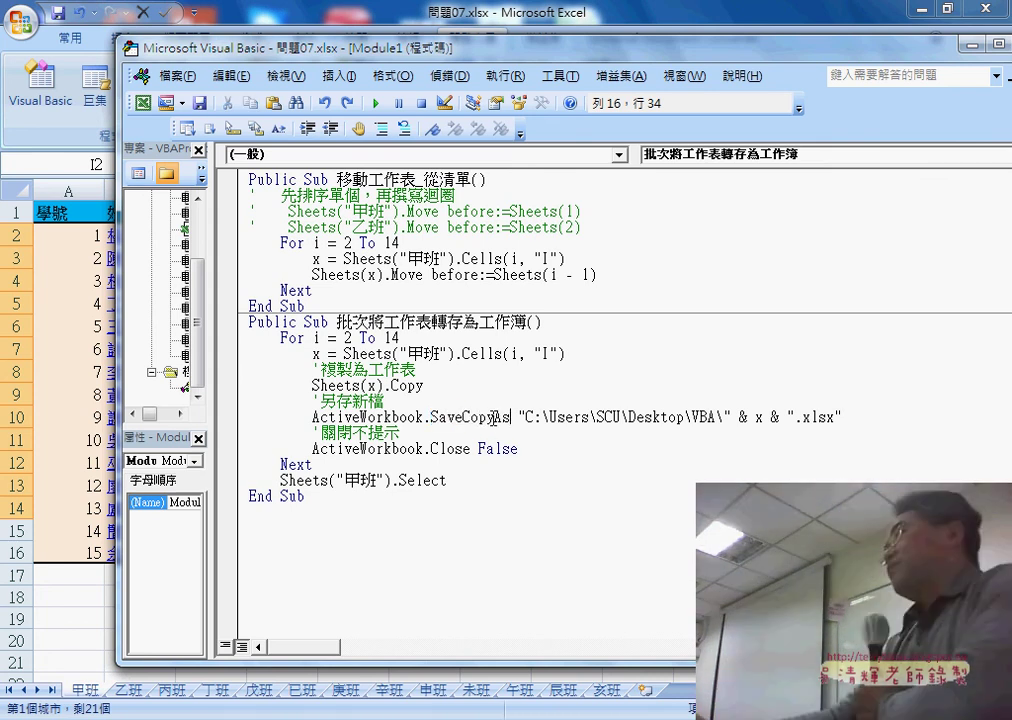
left_click_drag(462, 418, 494, 418)
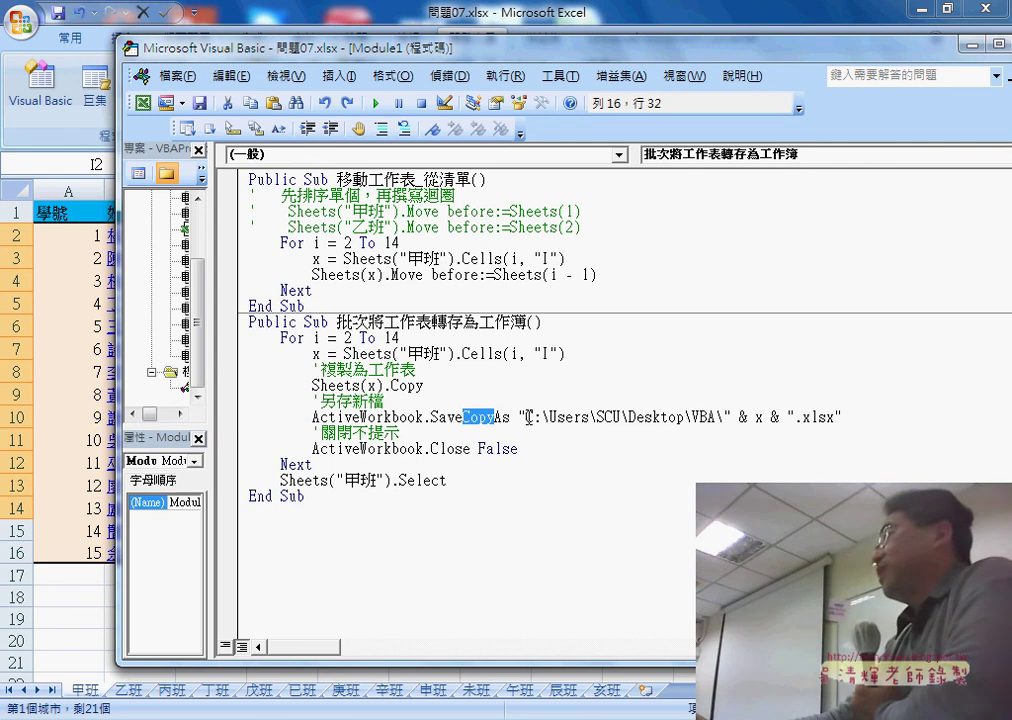
left_click_drag(527, 418, 709, 417)
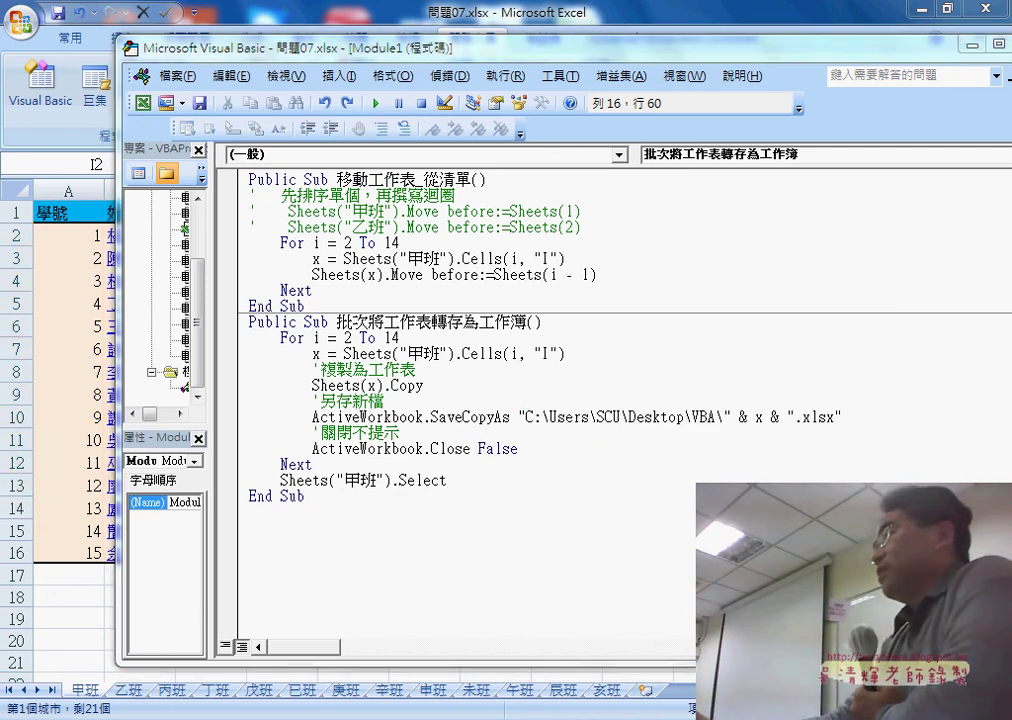
Copy the VBA folder's full path, C:\Users\302-TCFST\Desktop\VBA, from the Explorer address bar.
left_click(486, 645)
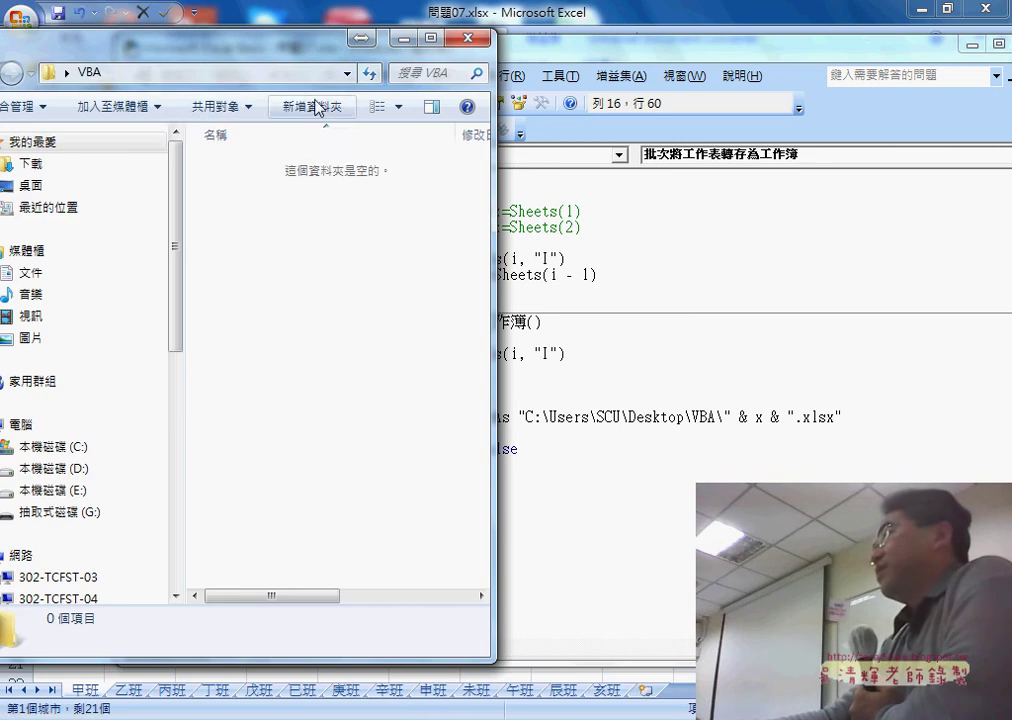
right_click(152, 72)
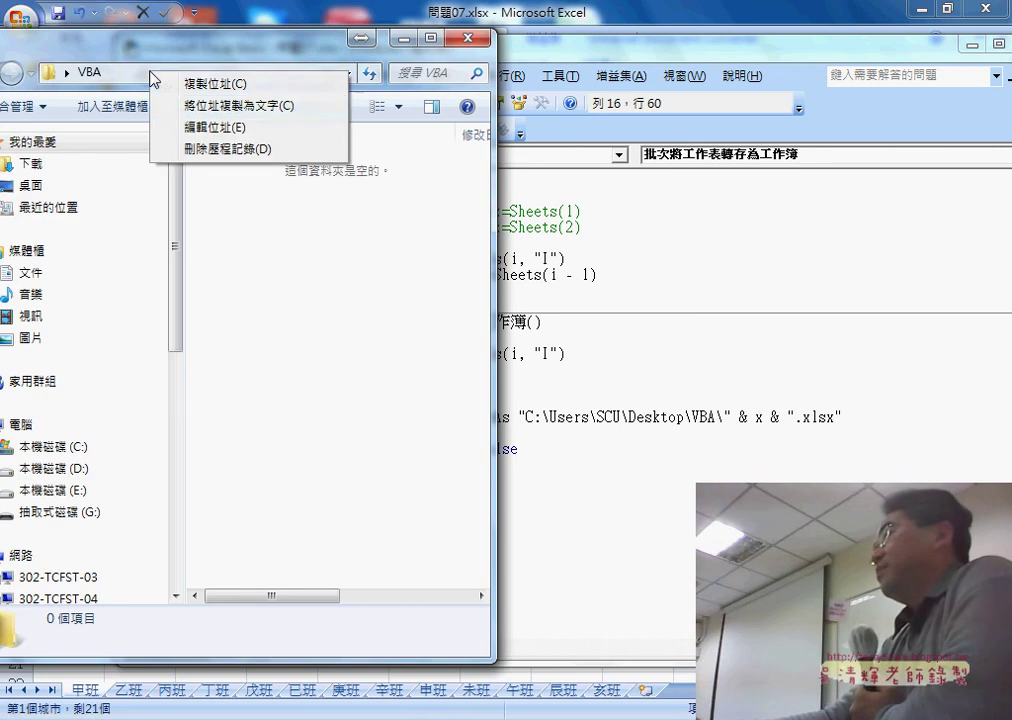
left_click(197, 128)
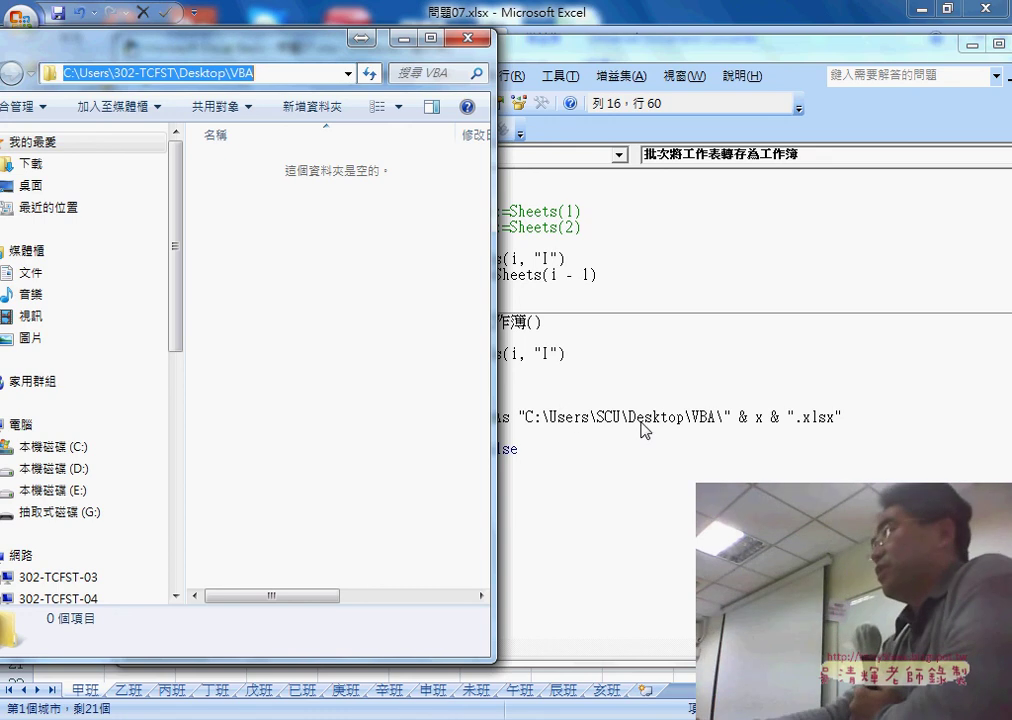
right_click(205, 74)
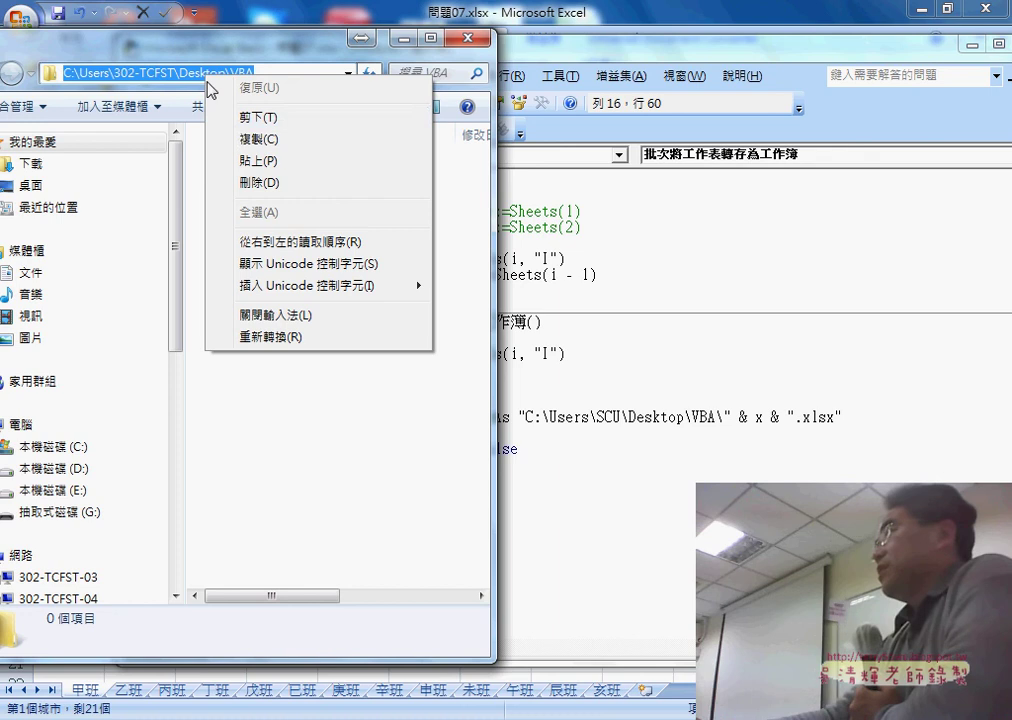
left_click(253, 140)
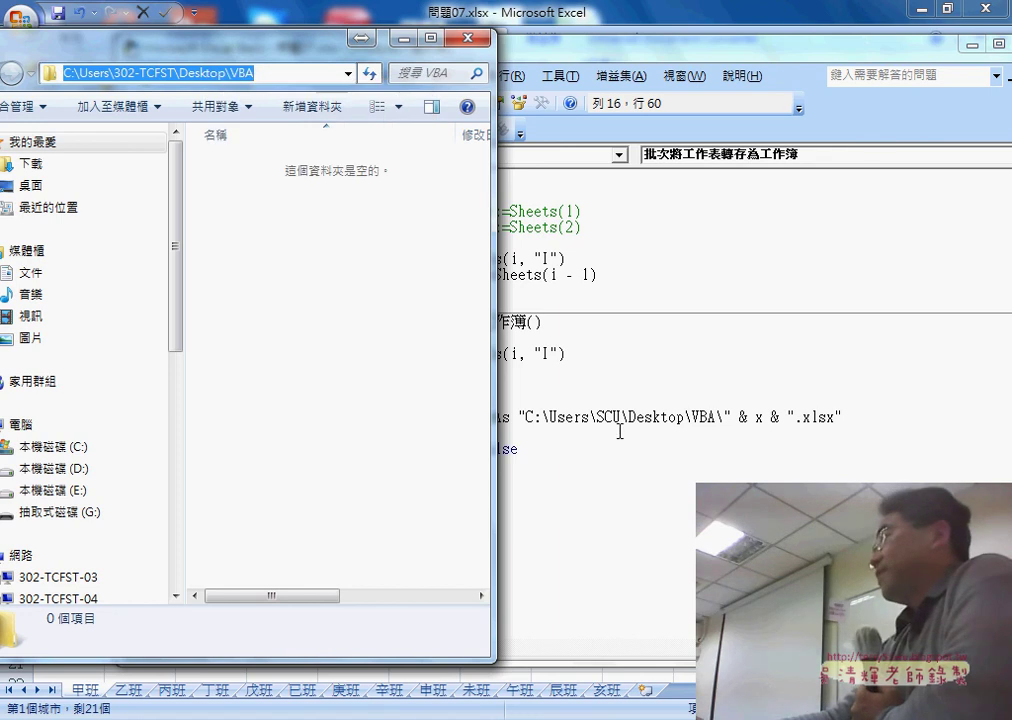
left_click_drag(717, 417, 528, 417)
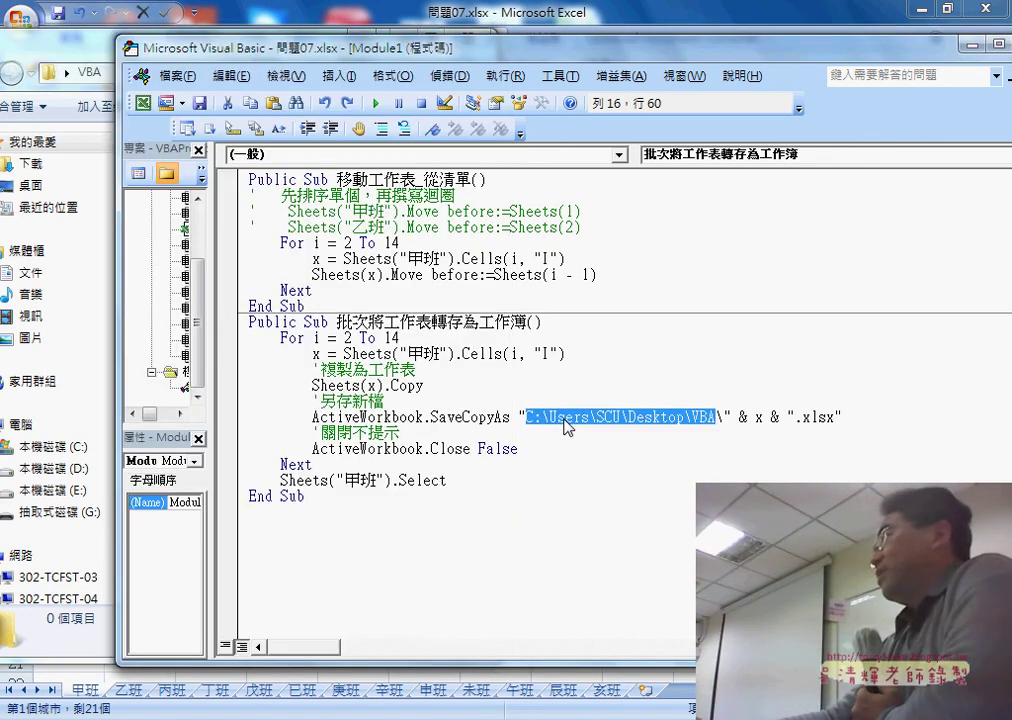
Paste C:\Users\302-TCFST\Desktop\VBA over the old SCU path in the SaveCopyAs line.
right_click(567, 426)
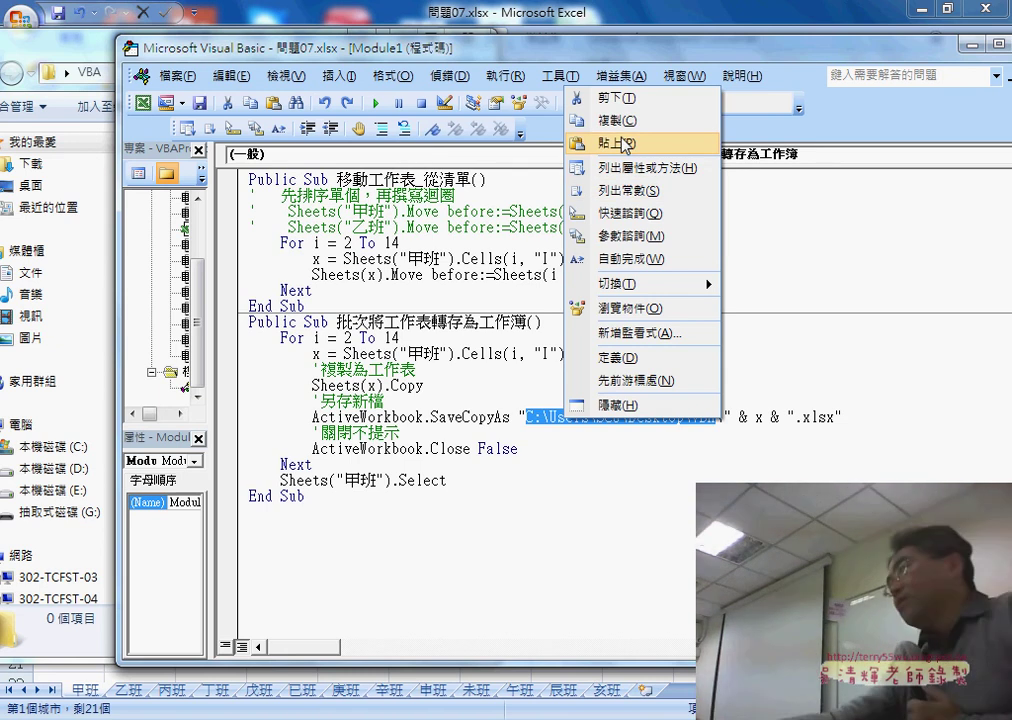
left_click(617, 143)
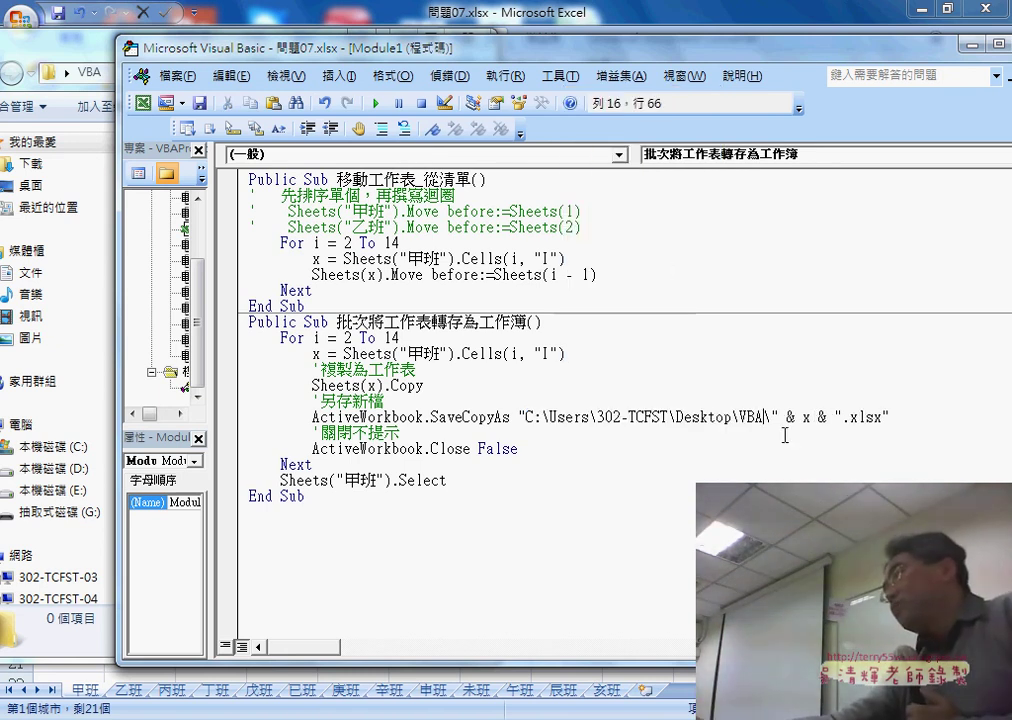
left_click_drag(773, 418, 765, 418)
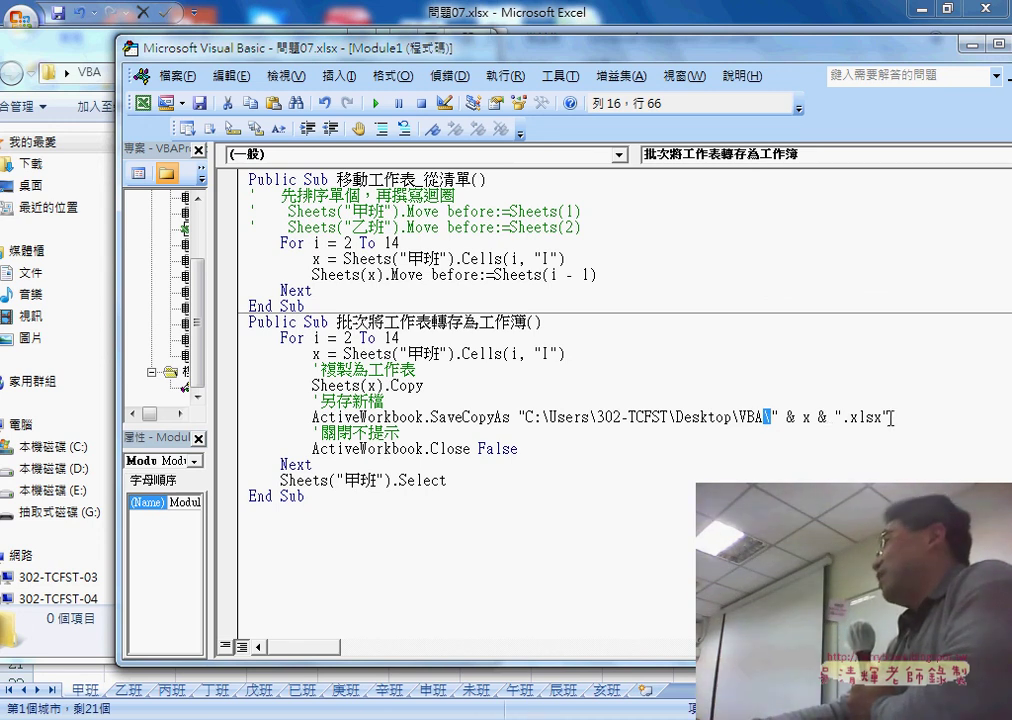
Highlight the sheet-name variable x, the .xlsx extension and ActiveWorkbook.Close False to explain them.
left_click_drag(890, 418, 857, 418)
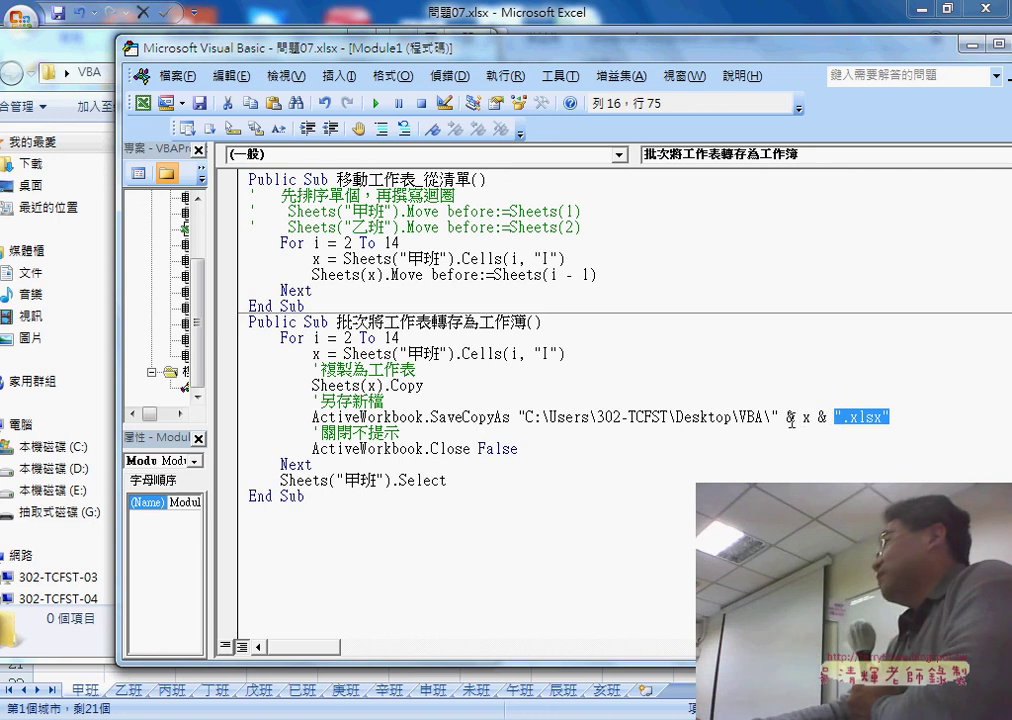
double_click(809, 418)
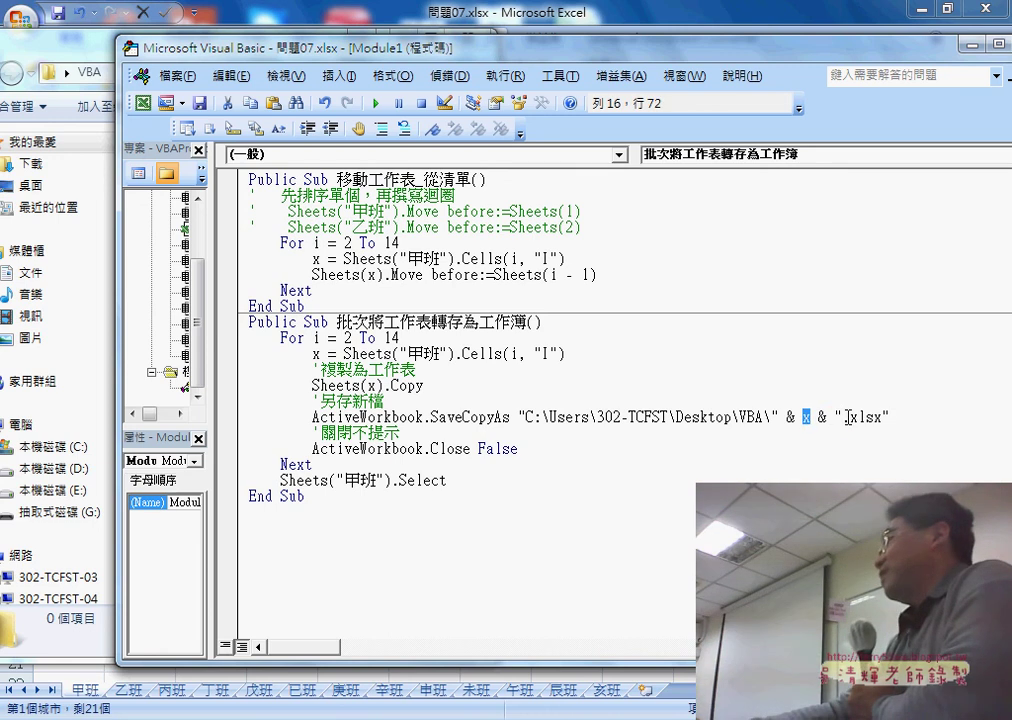
left_click_drag(843, 418, 885, 418)
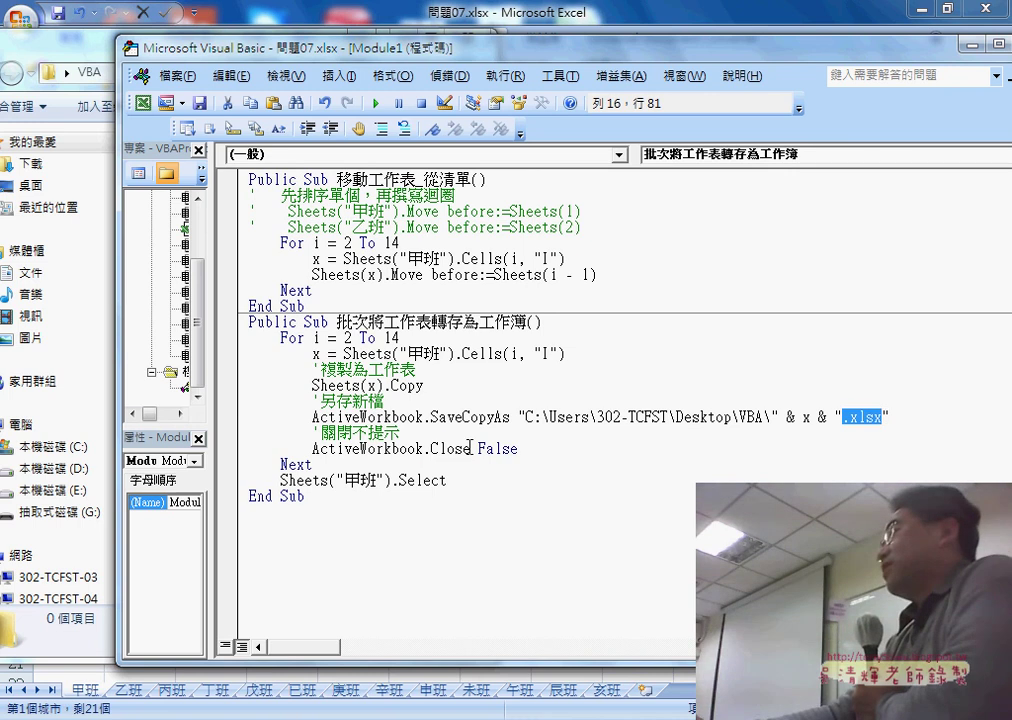
left_click_drag(470, 448, 328, 448)
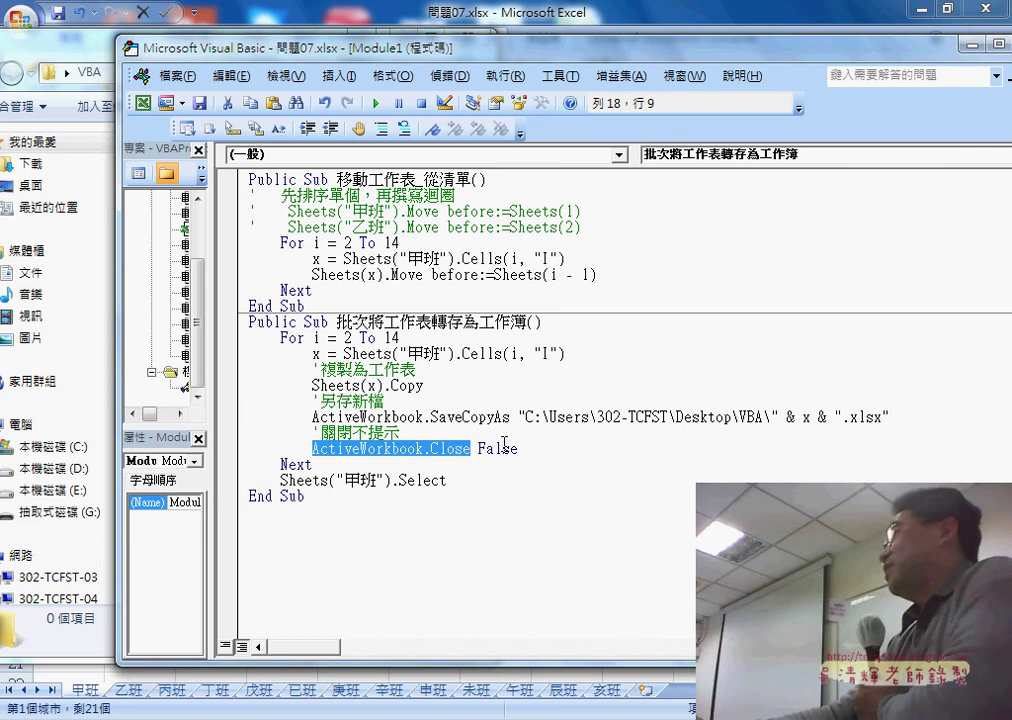
left_click_drag(518, 448, 478, 448)
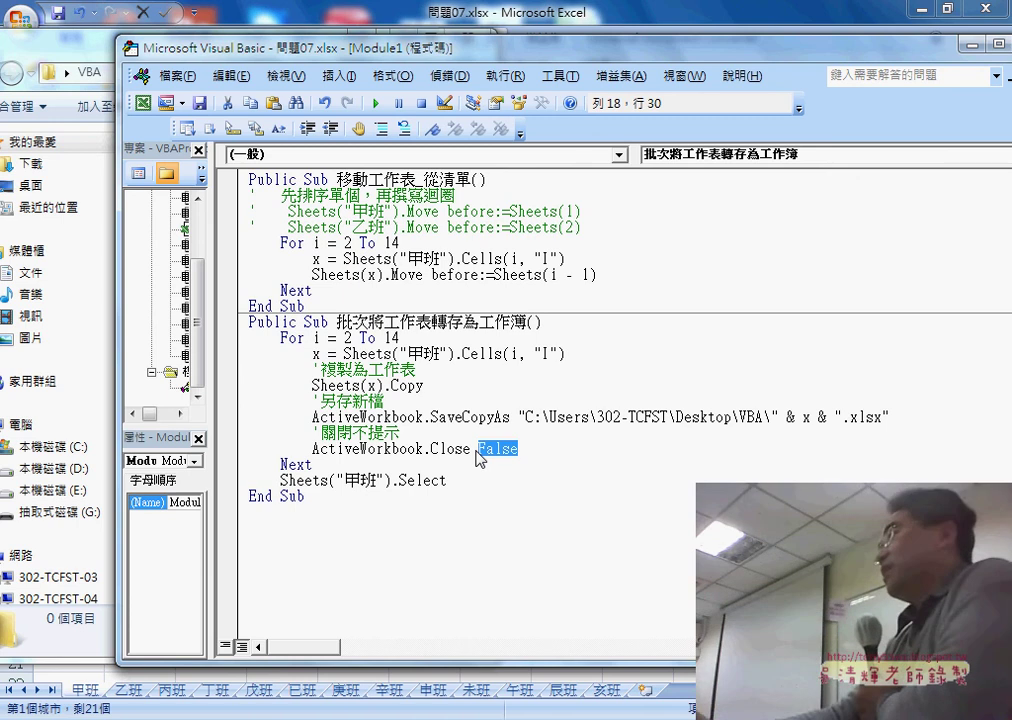
Highlight the whole save-to-workbooks Sub, then bring the empty VBA folder window forward.
left_click(288, 464)
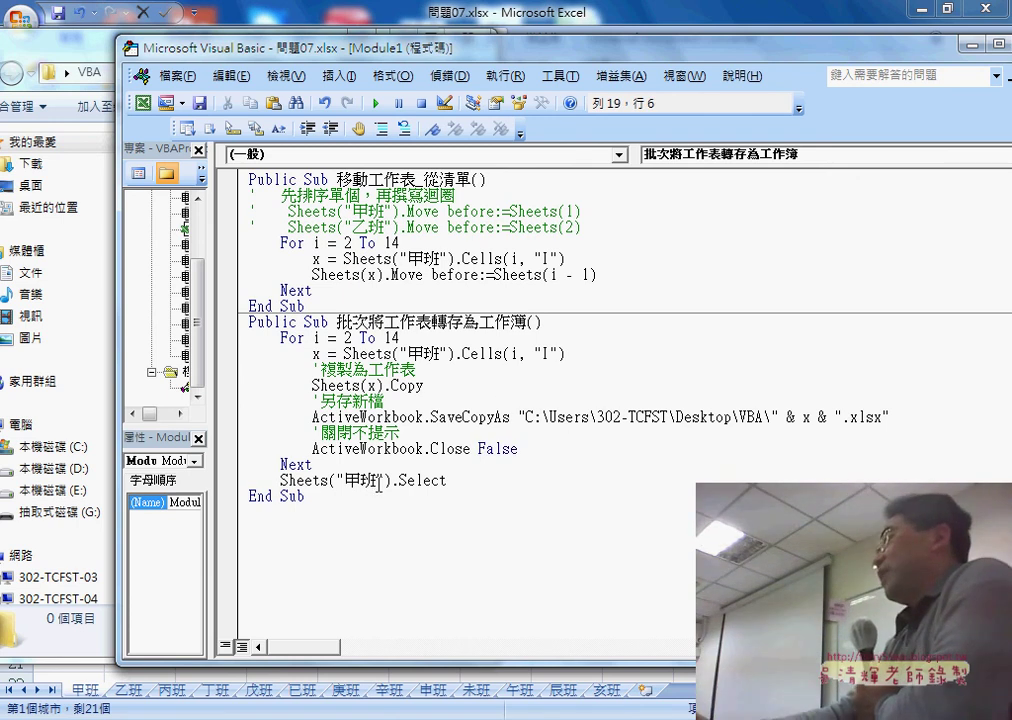
left_click_drag(304, 496, 244, 323)
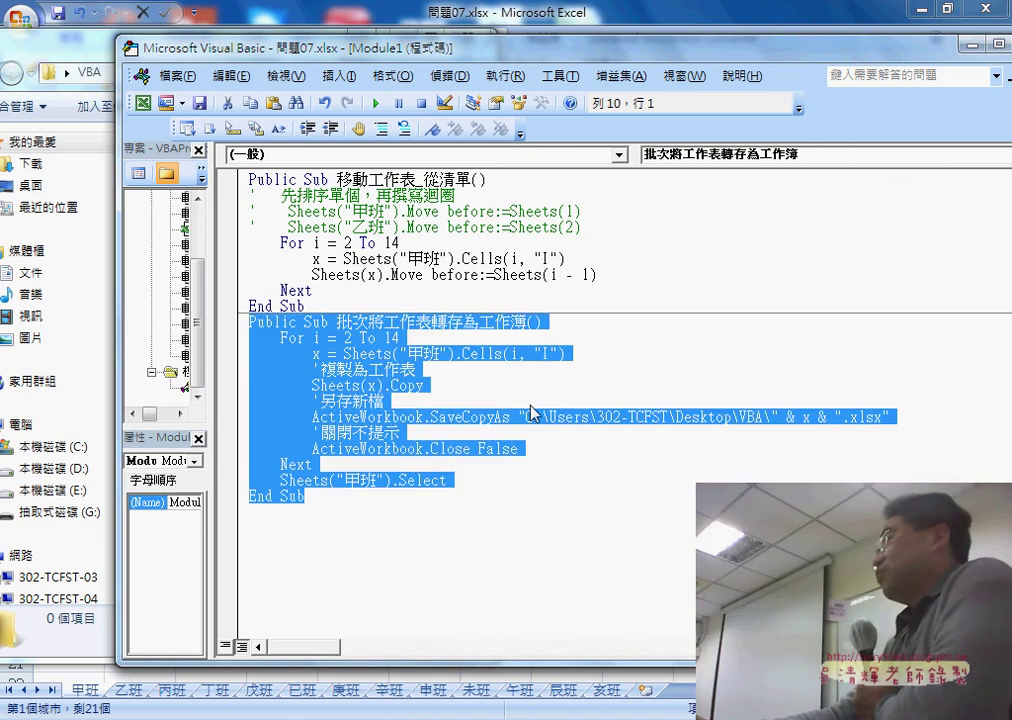
left_click(751, 419)
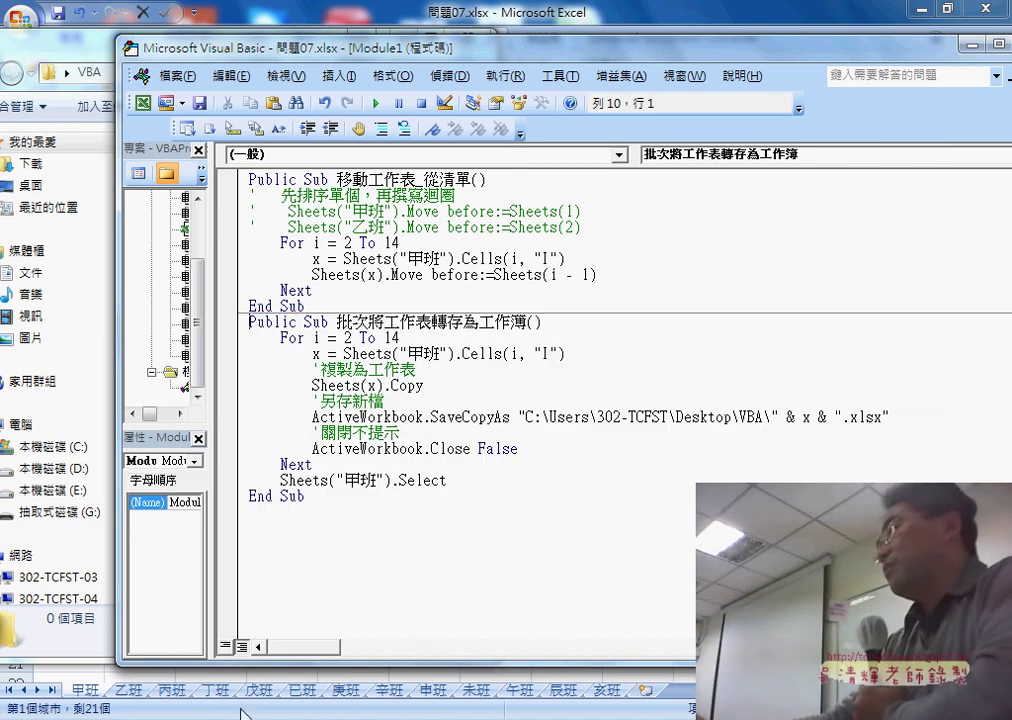
mouse_move(300, 716)
left_click(525, 630)
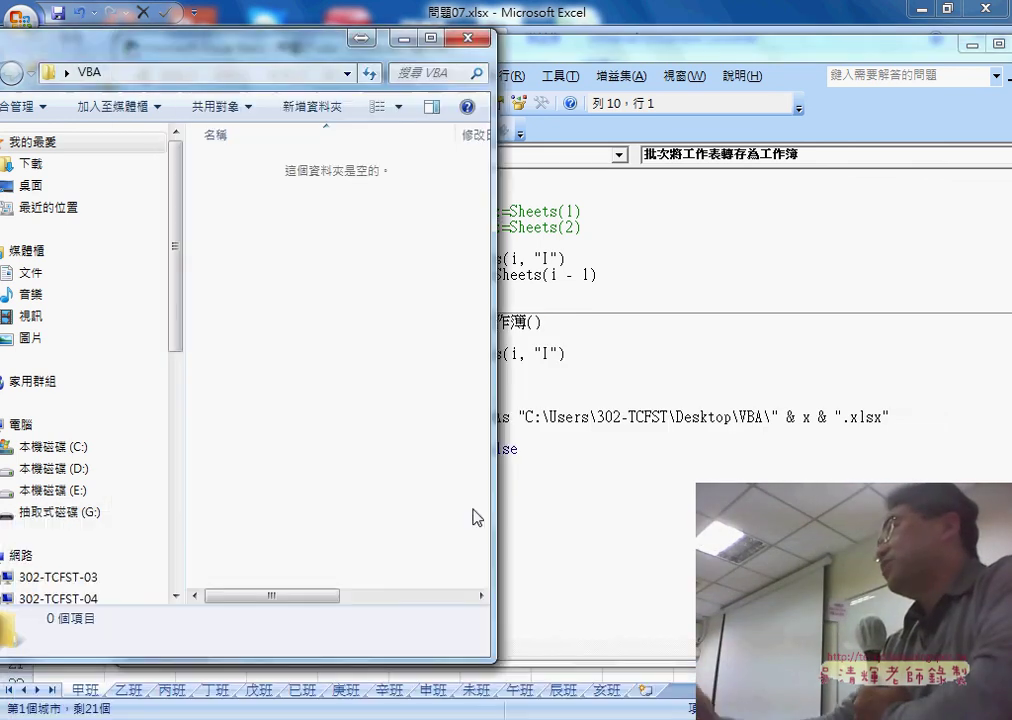
Show the VBA folder's full address to confirm it matches the SaveCopyAs path, then return to the code.
right_click(153, 82)
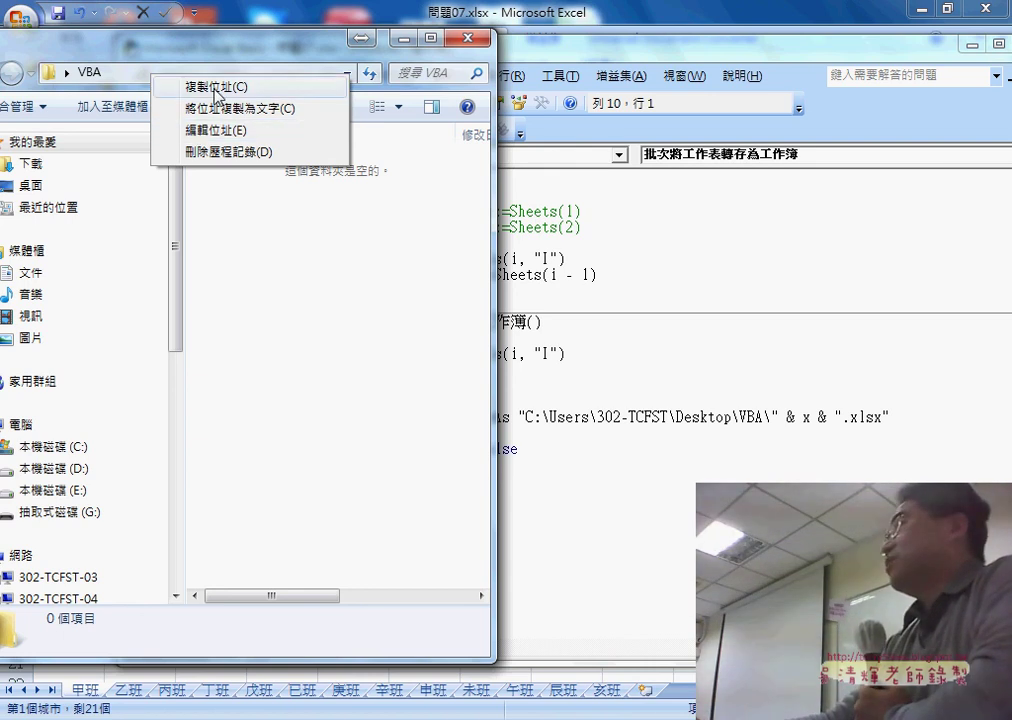
left_click(205, 130)
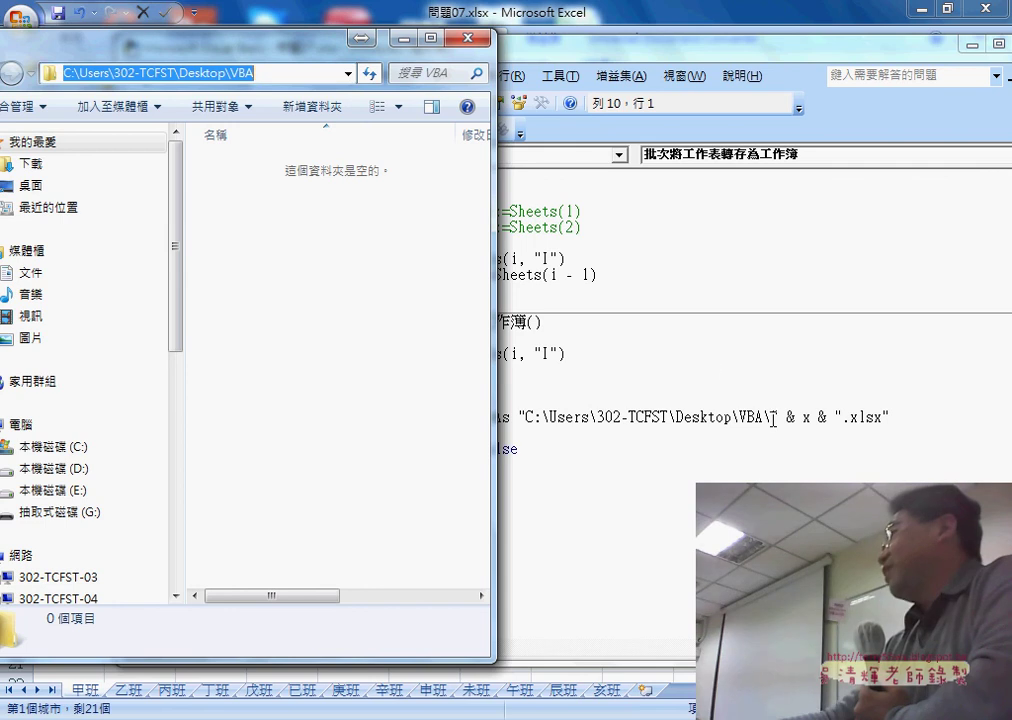
left_click(263, 73)
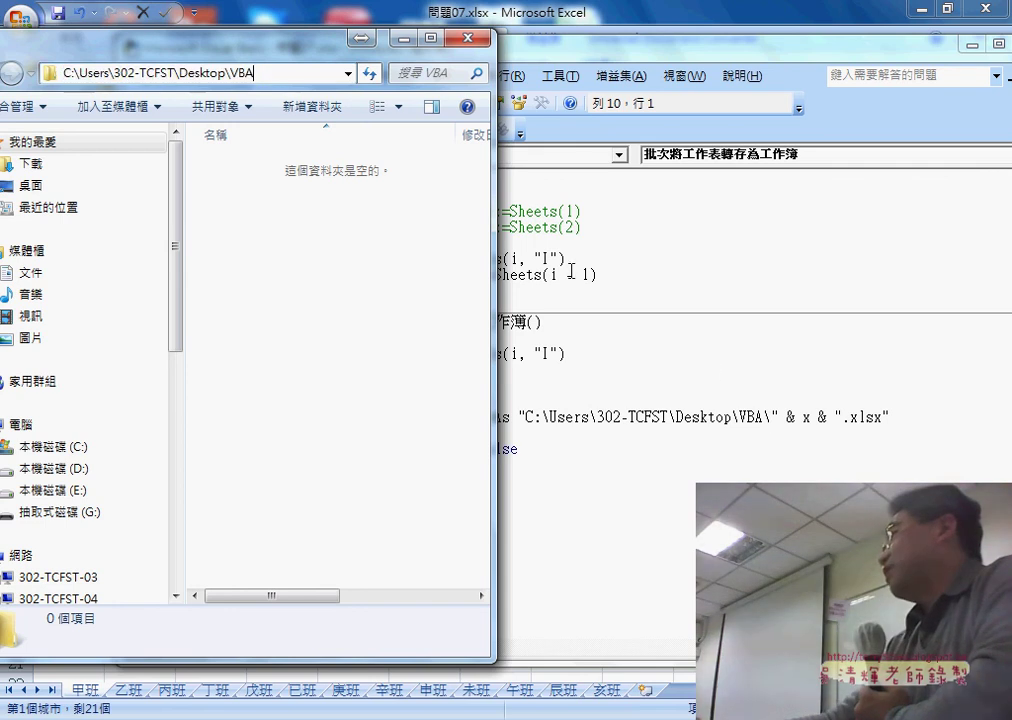
left_click(766, 418)
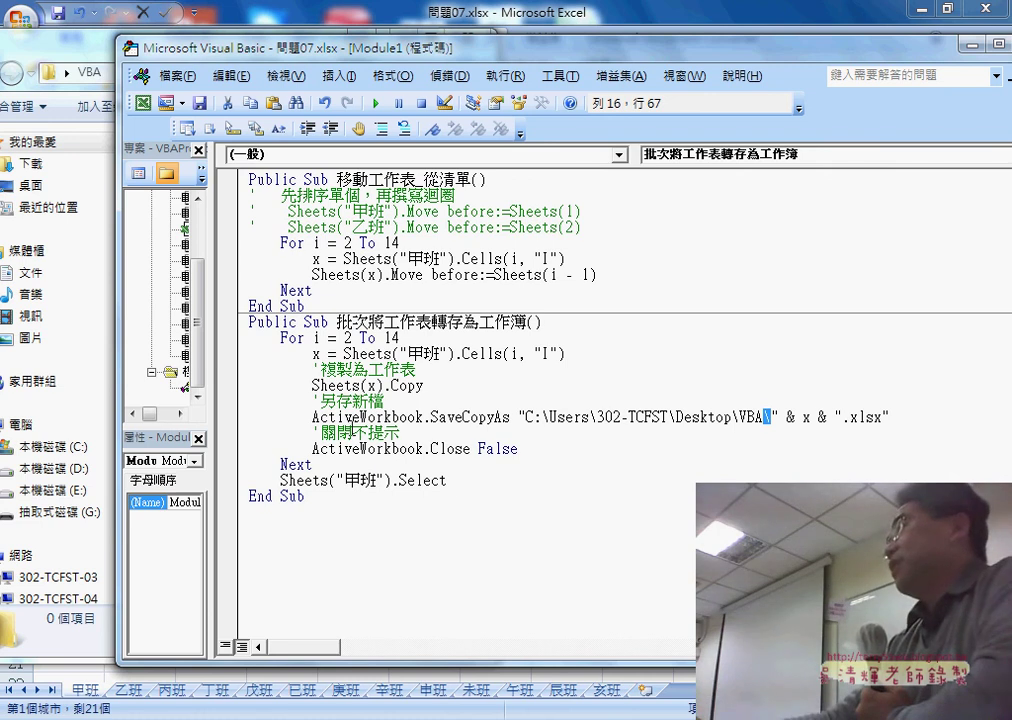
Highlight the Sheets(x).Copy, SaveCopyAs and Close lines, then move the editor right to reveal the VBA folder.
left_click_drag(446, 480, 250, 480)
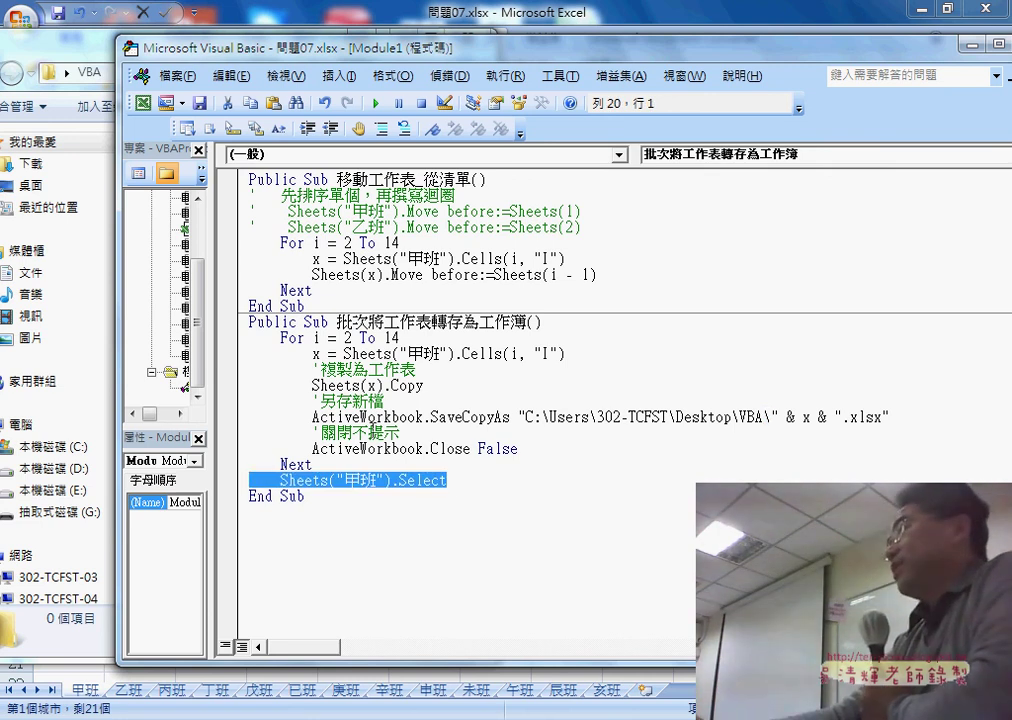
left_click_drag(312, 385, 527, 450)
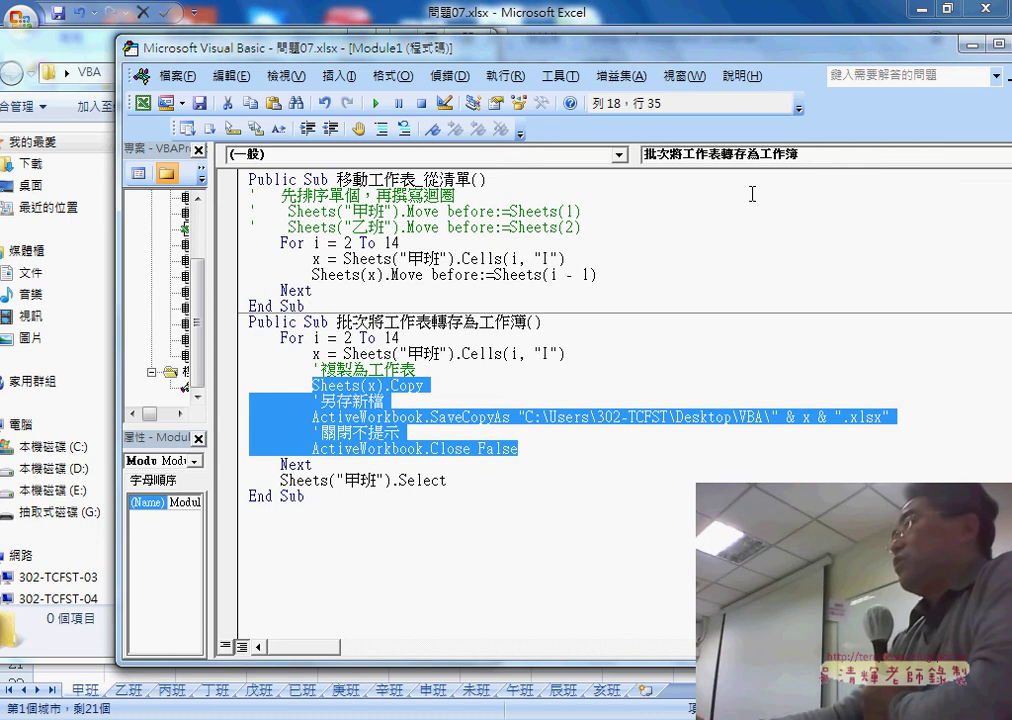
left_click_drag(273, 45, 587, 52)
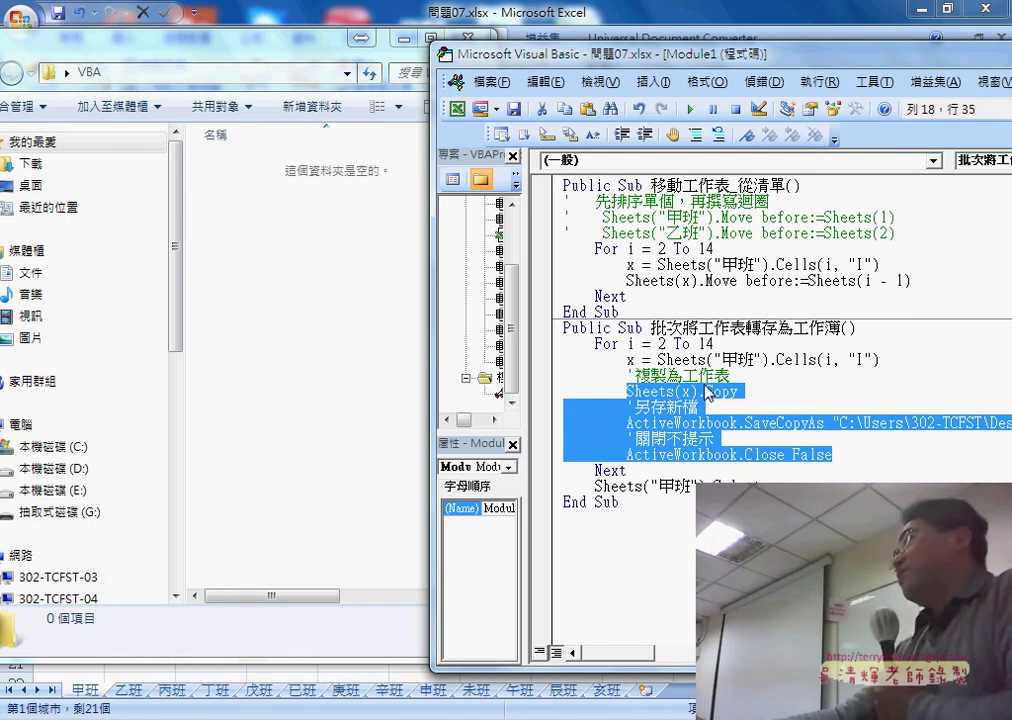
Set a breakpoint on the x = Sheets line, run the macro, and F8-step until 甲班.xlsx is saved.
left_click(800, 379)
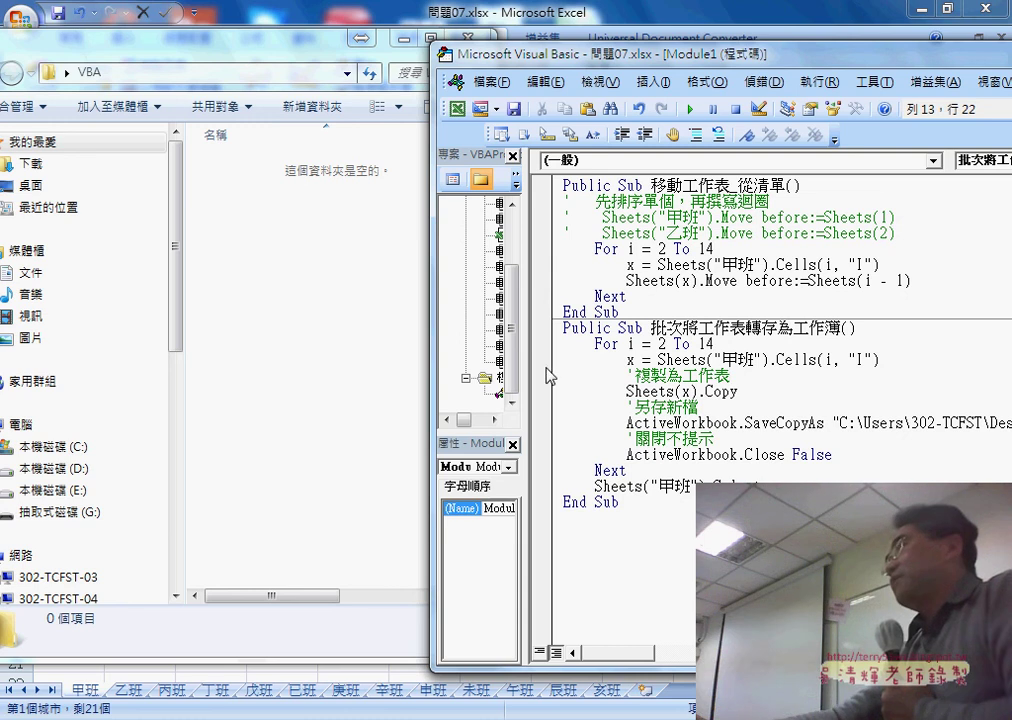
left_click(545, 359)
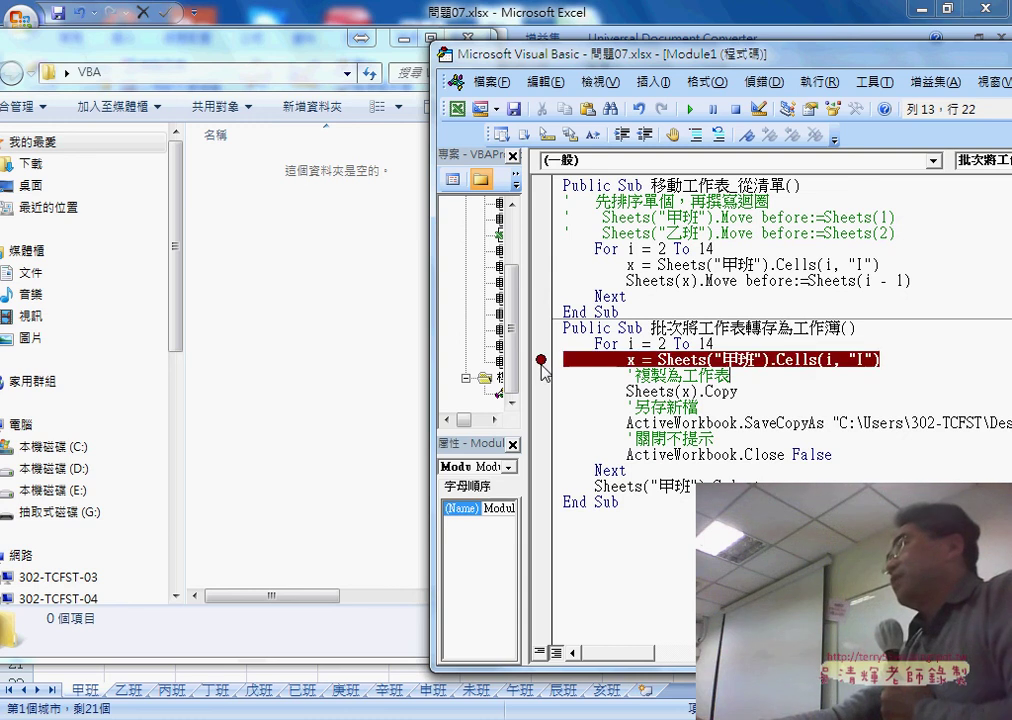
left_click(689, 108)
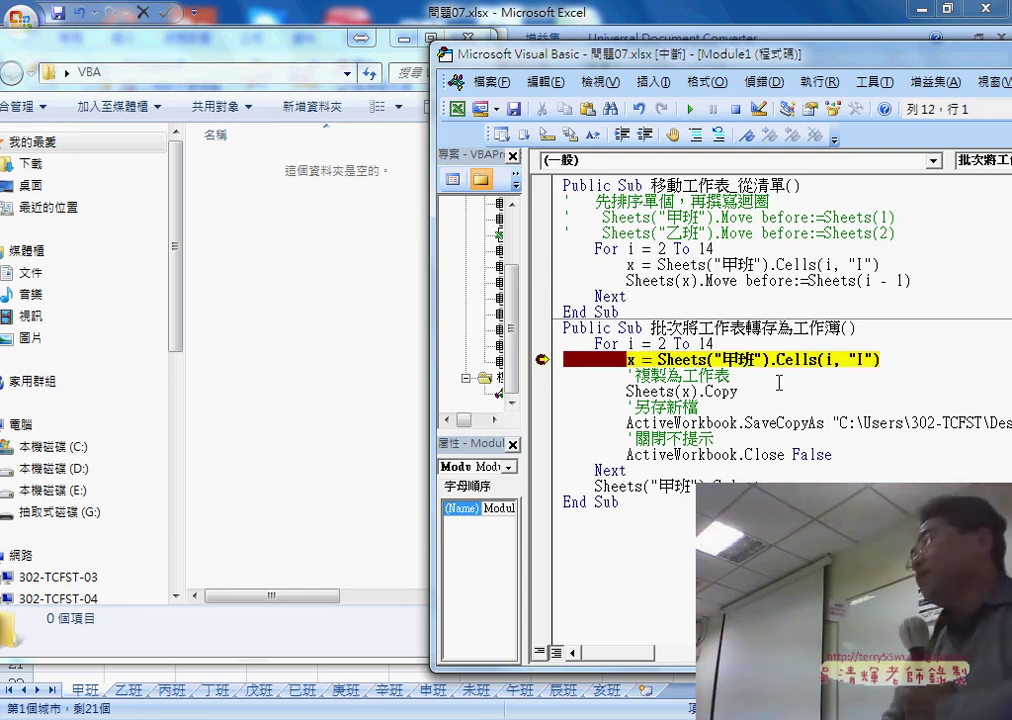
key("F8")
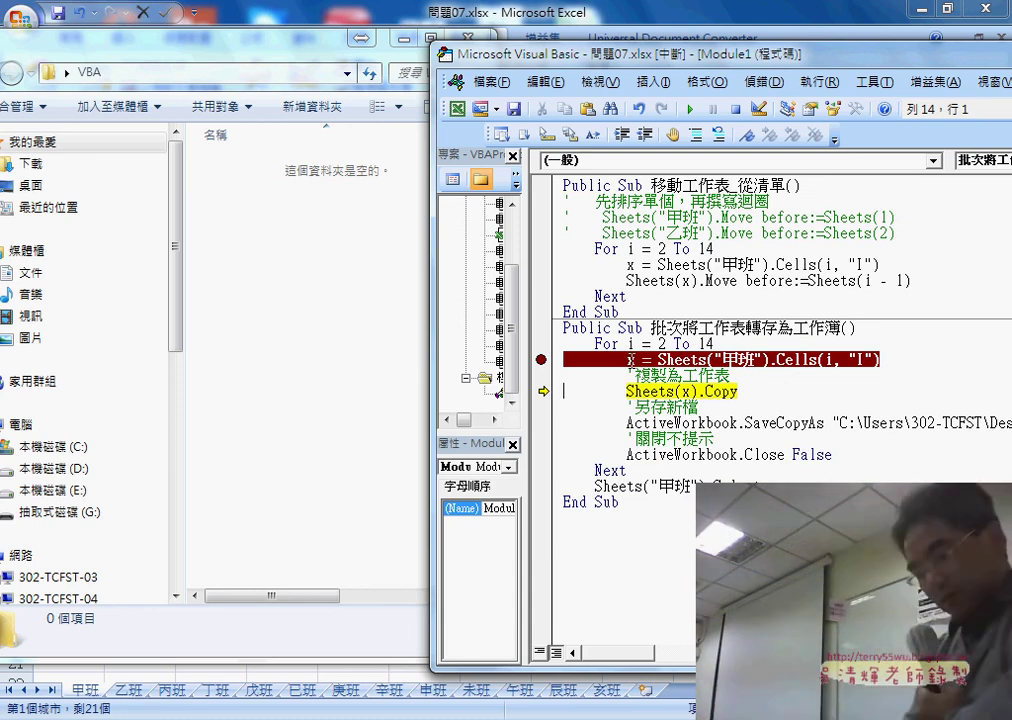
key("F8")
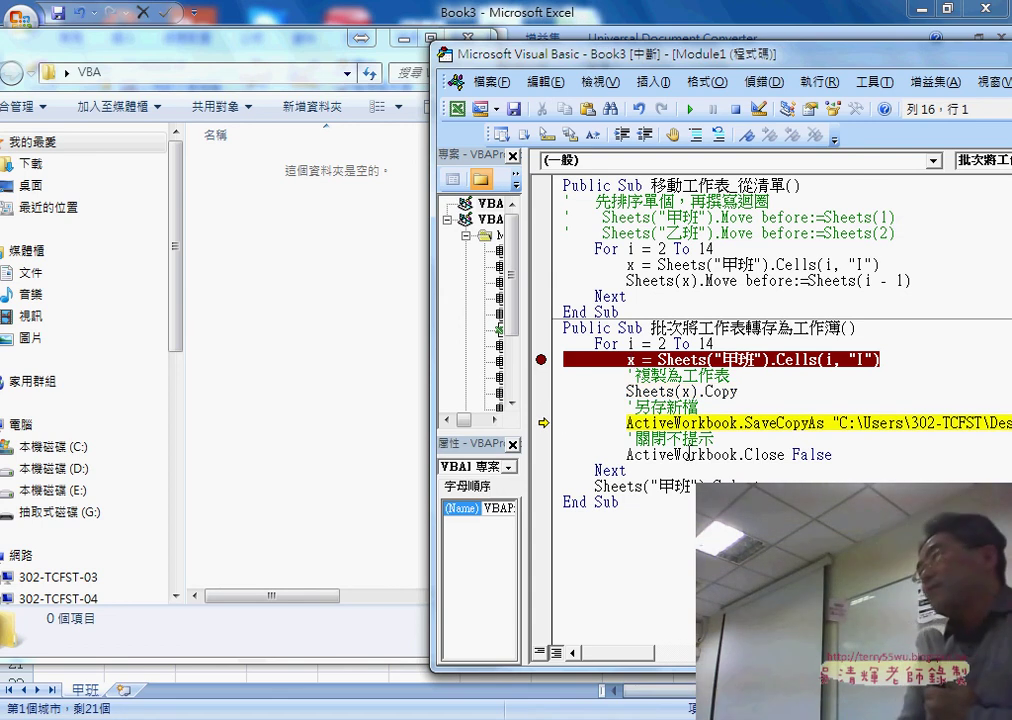
key("F8")
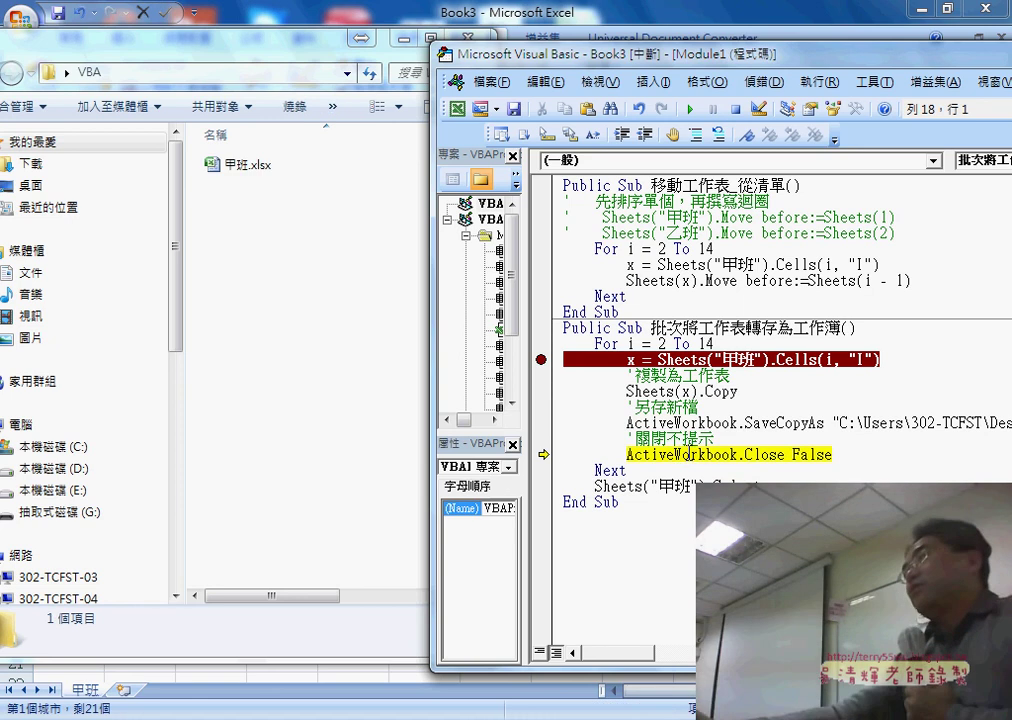
Open the saved 甲班.xlsx and annotate how the 甲班 sheet maps to its file.
double_click(245, 170)
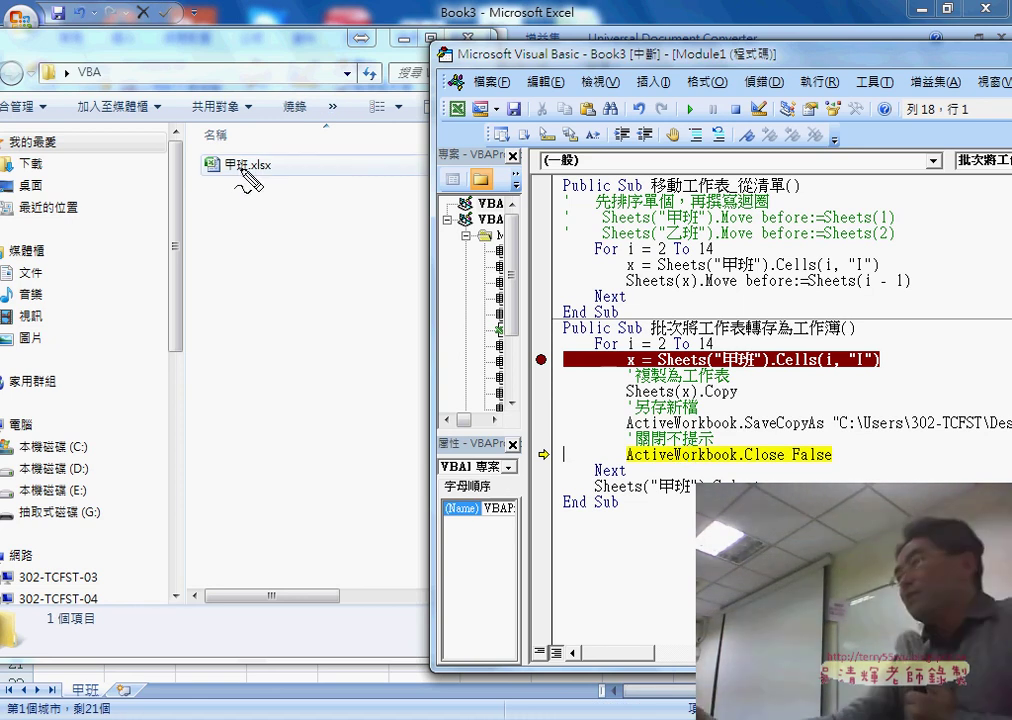
left_click_drag(110, 674, 72, 678)
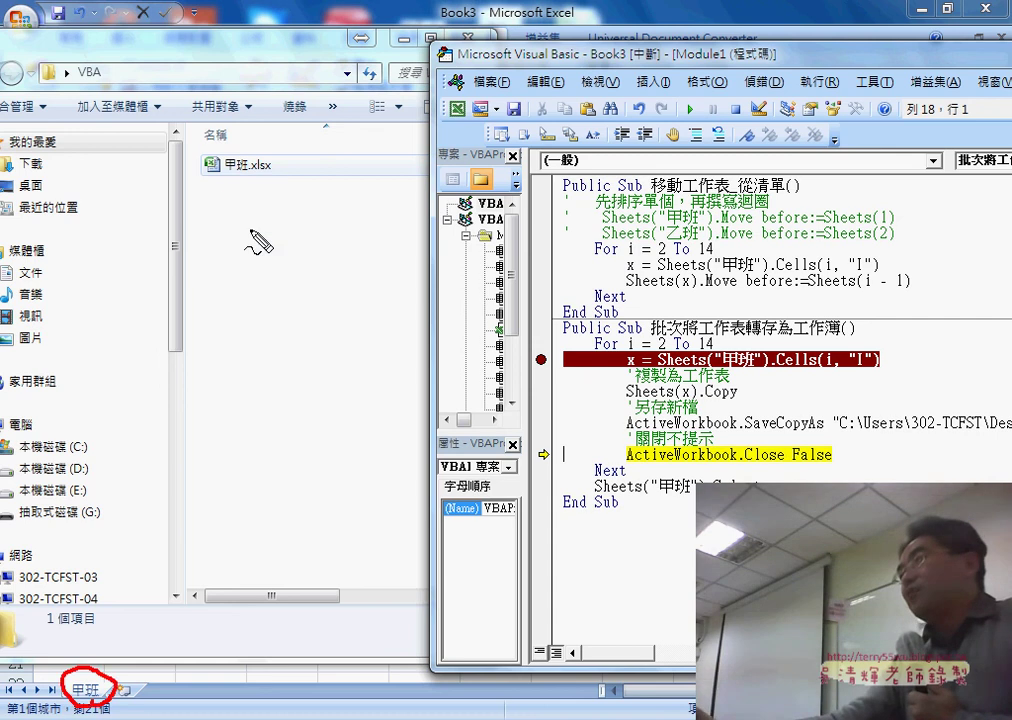
left_click_drag(288, 148, 240, 194)
left_click_drag(68, 640, 220, 200)
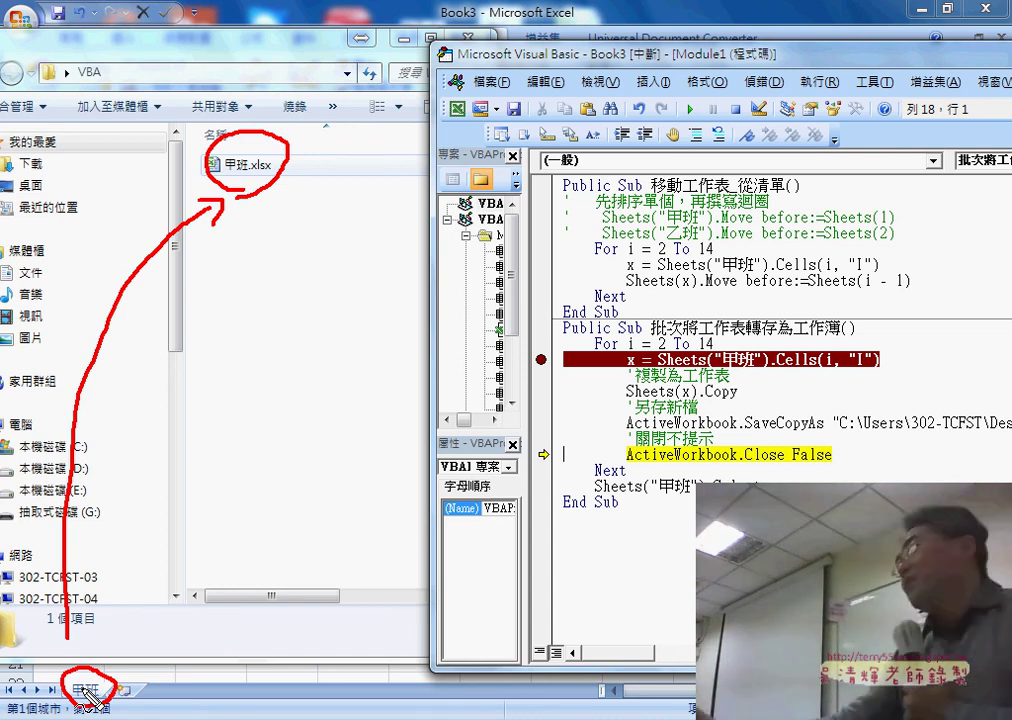
key("Escape")
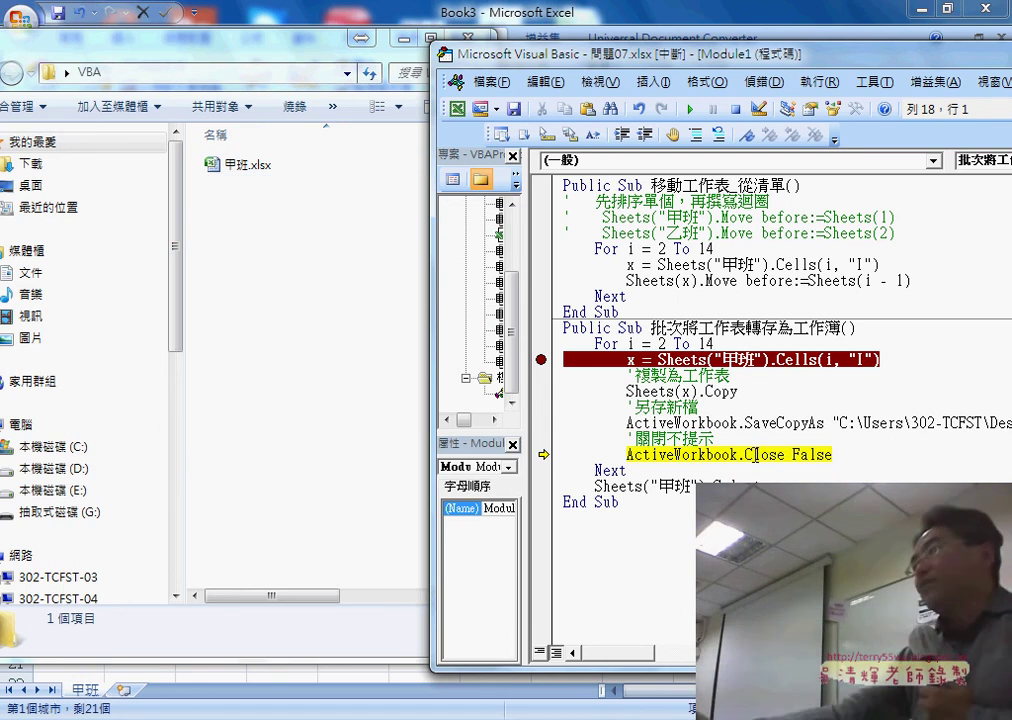
F8-step to close the copy, loop to 乙班, save 乙班.xlsx and close it.
key("F8")
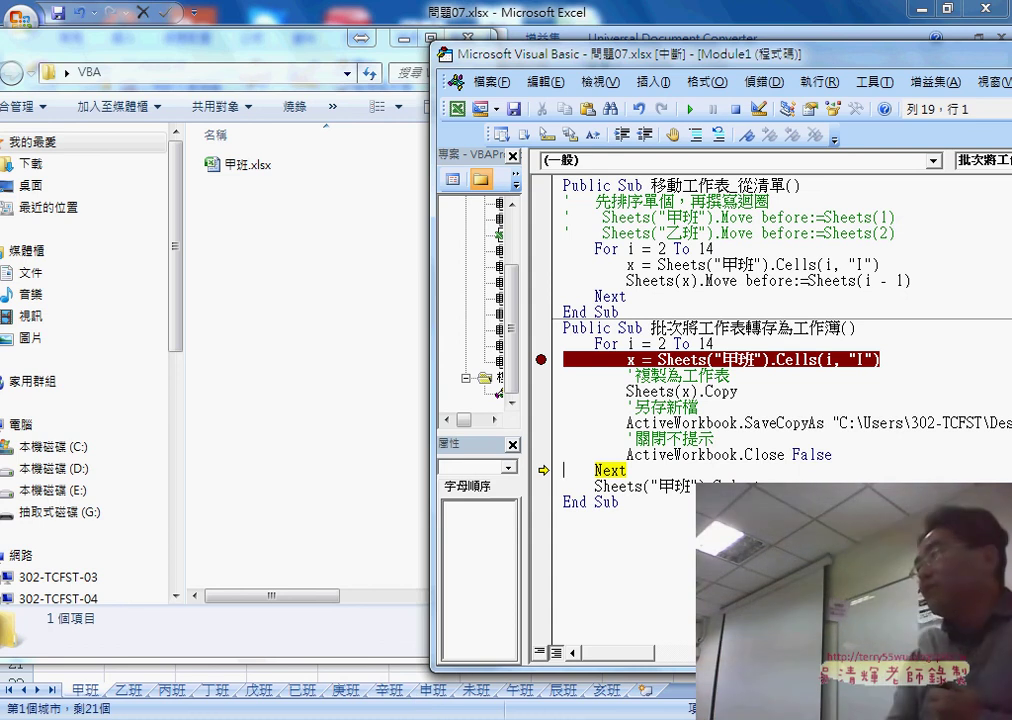
key("F8")
key("F8")
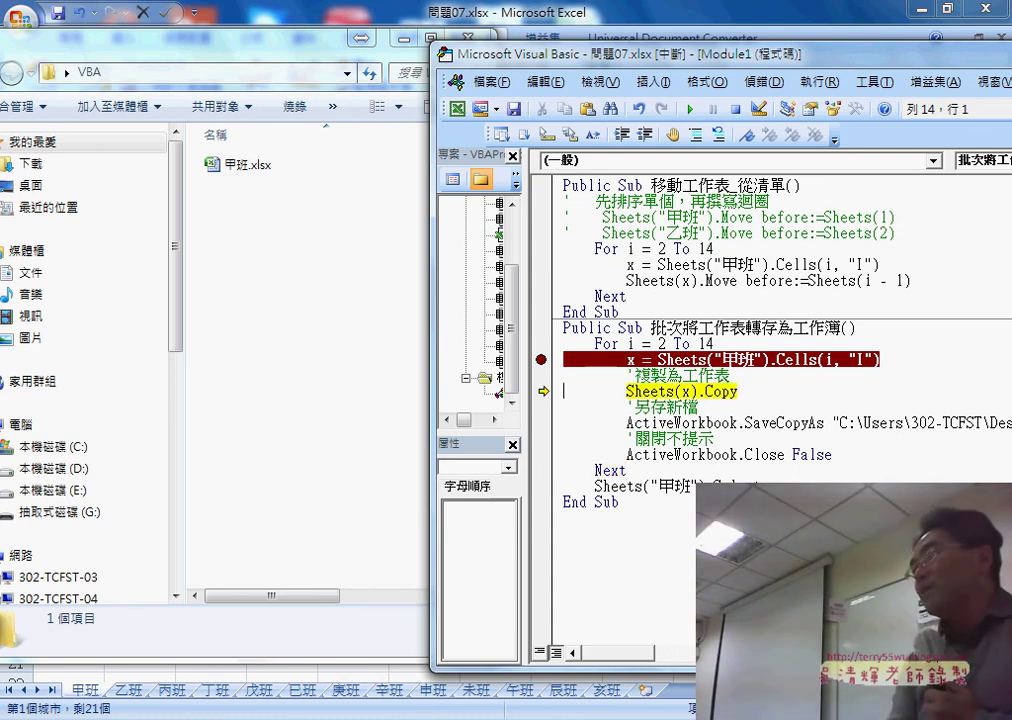
key("F8")
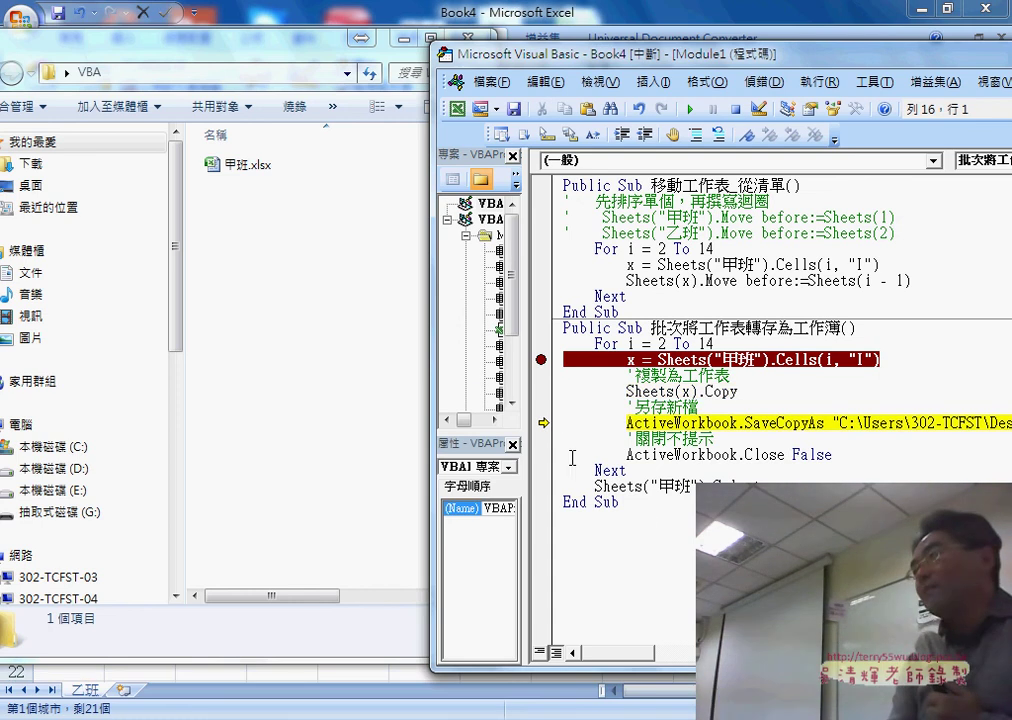
key("F8")
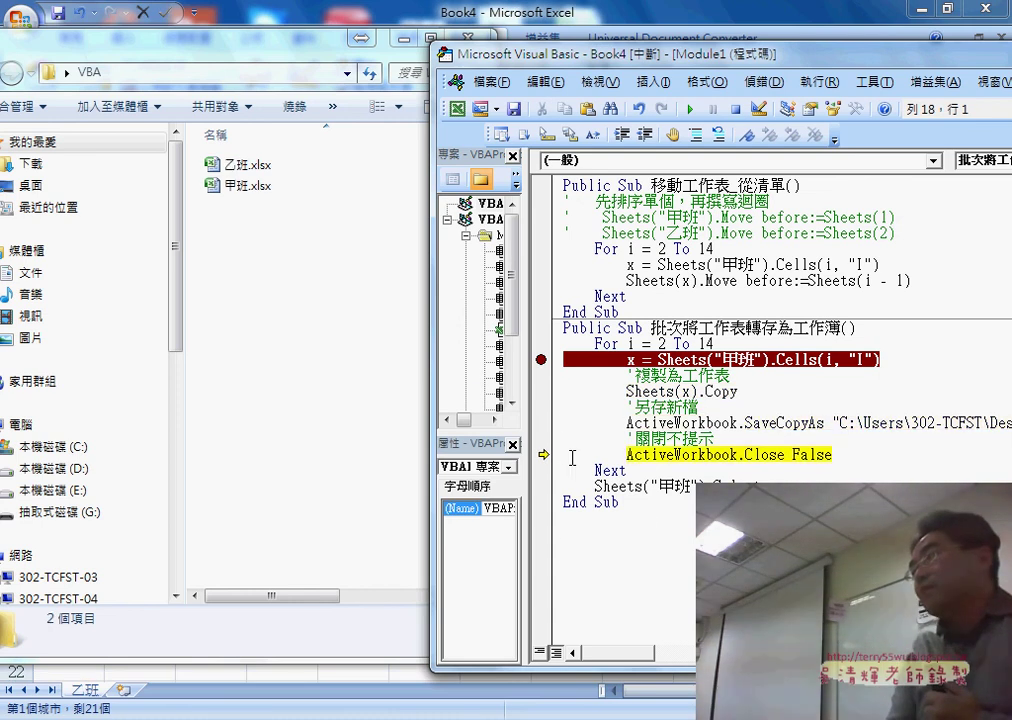
key("F8")
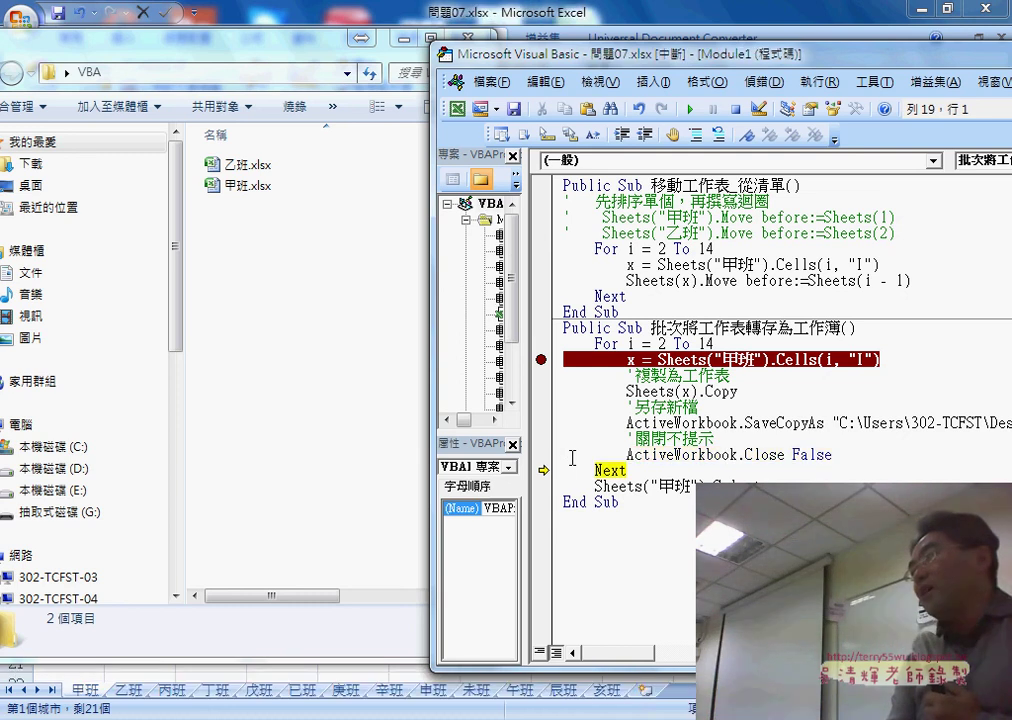
key("F8")
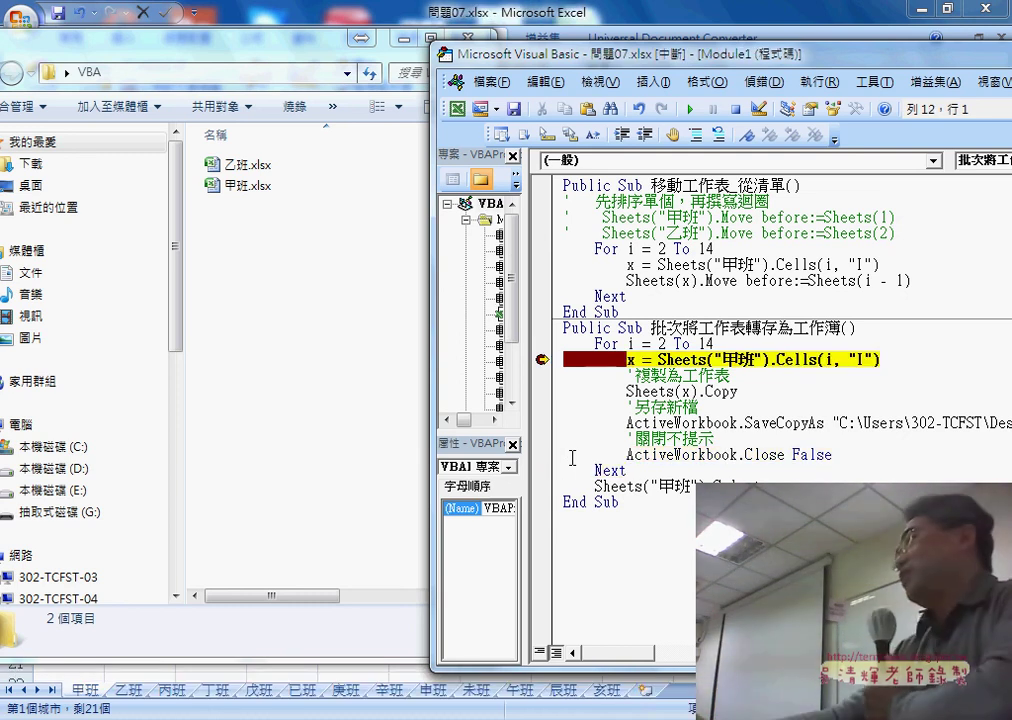
left_click(620, 374)
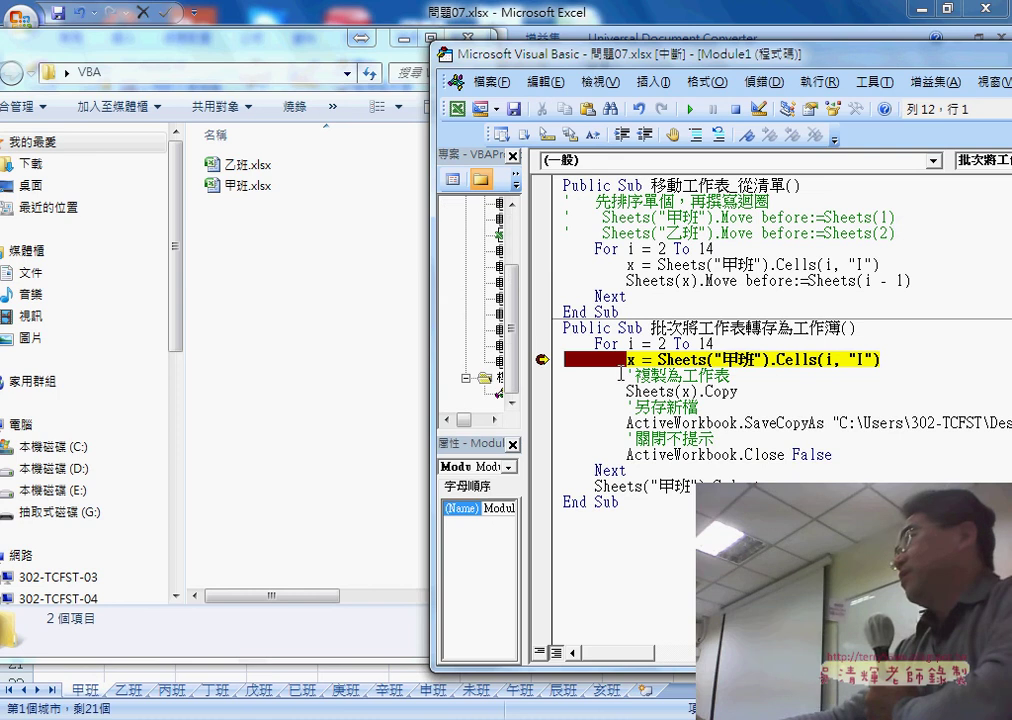
Remove the breakpoint and run the macro to export all 13 class sheets, 甲班 through 亥班.
left_click(541, 359)
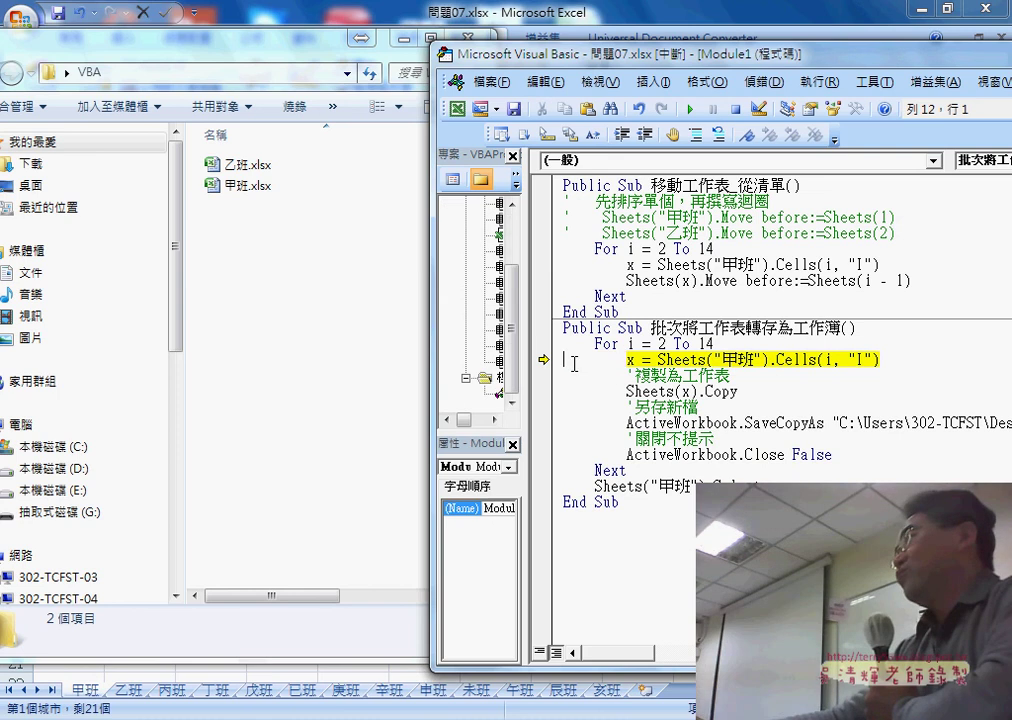
left_click(692, 110)
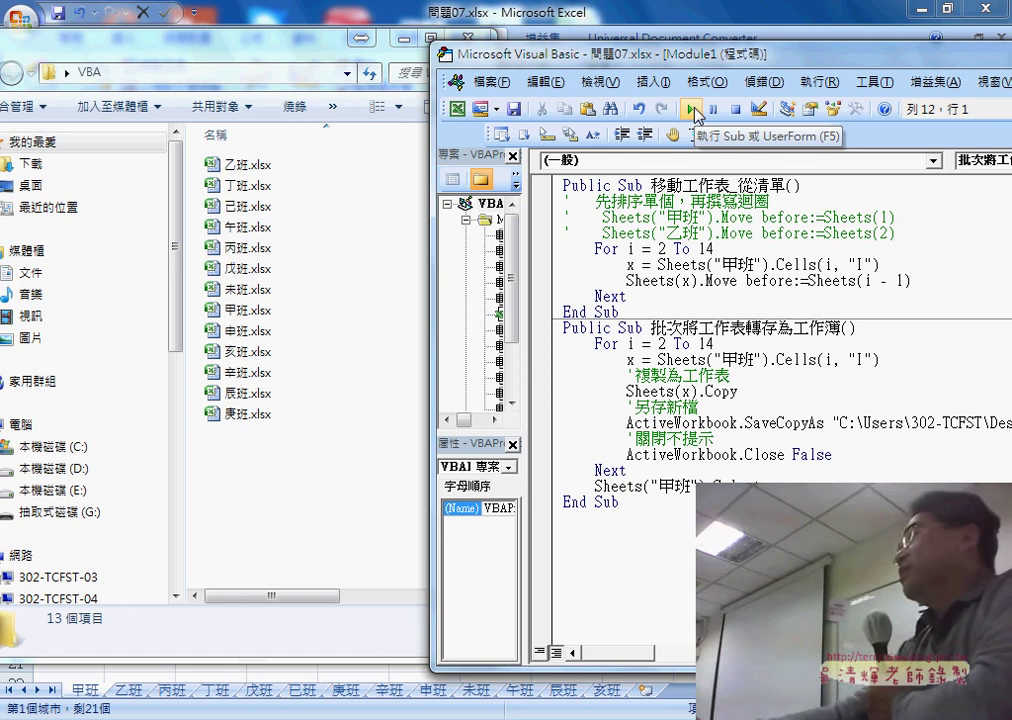
left_click_drag(650, 61, 505, 52)
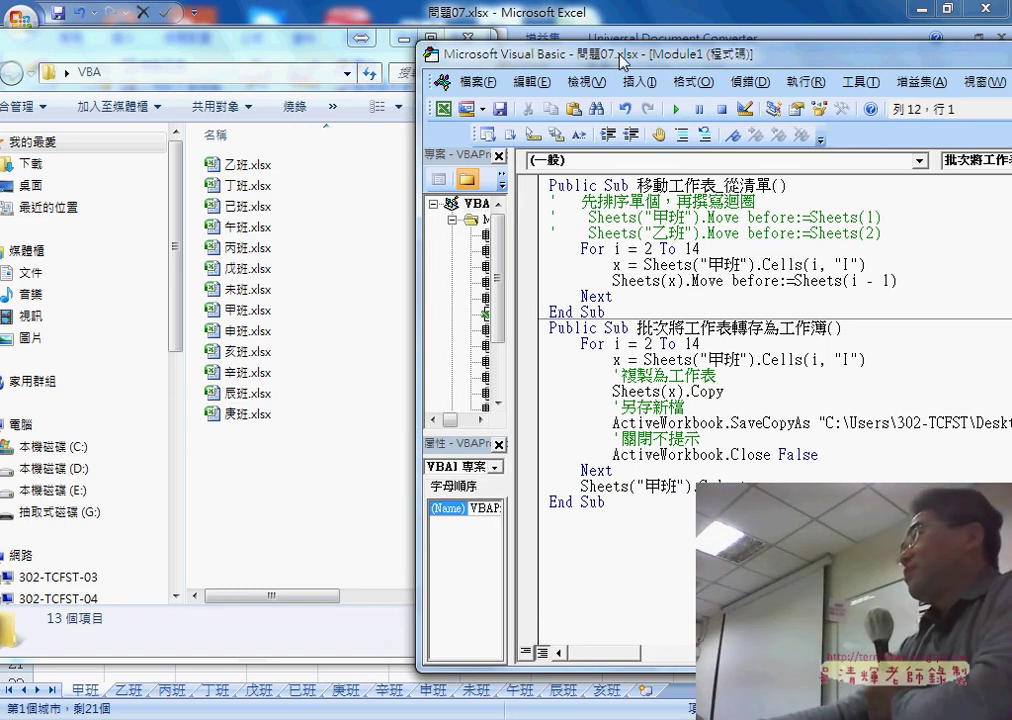
left_click_drag(501, 499, 396, 323)
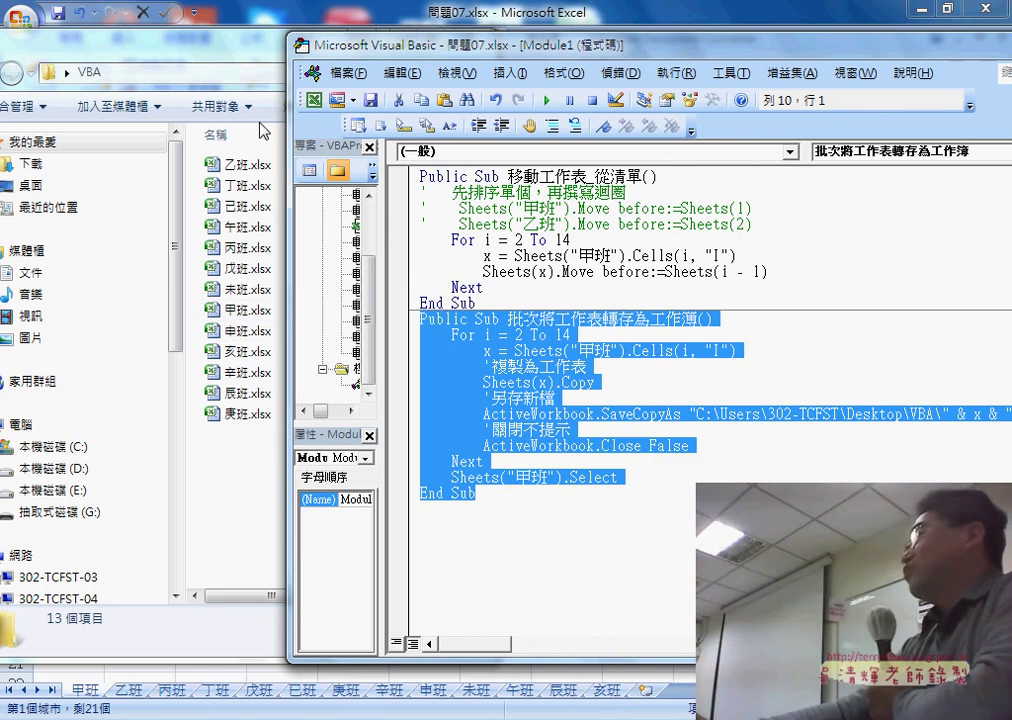
Delete the 13 exported class workbooks from the VBA folder to the recycle bin.
left_click_drag(249, 463, 260, 165)
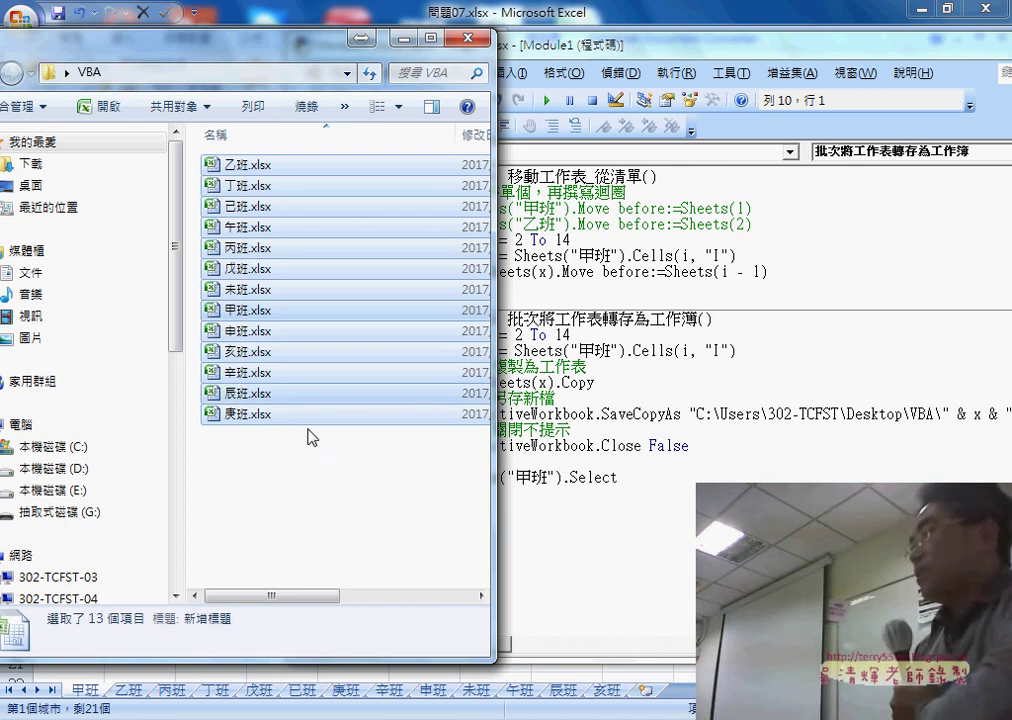
key("Delete")
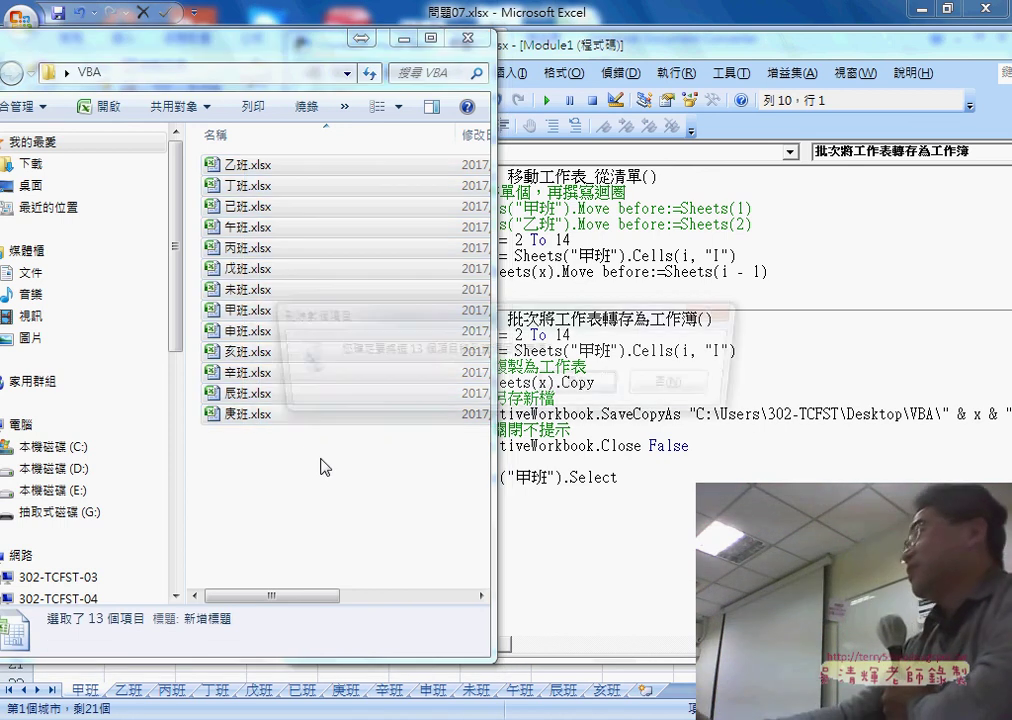
key("Return")
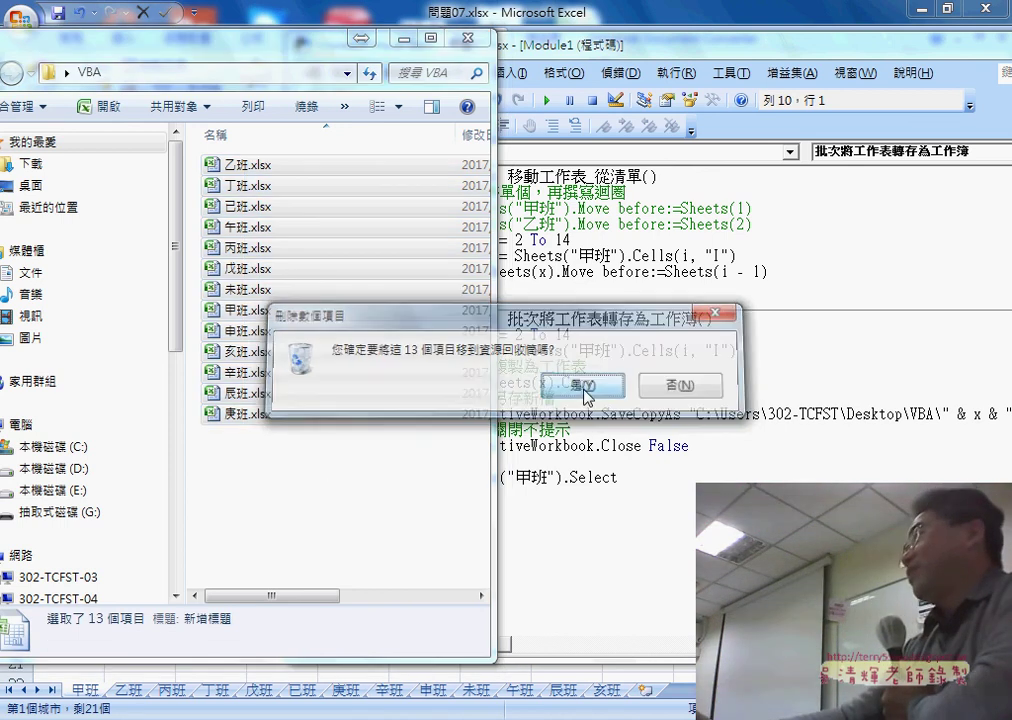
Run the export macro again to regenerate the class workbooks.
key("alt+Tab")
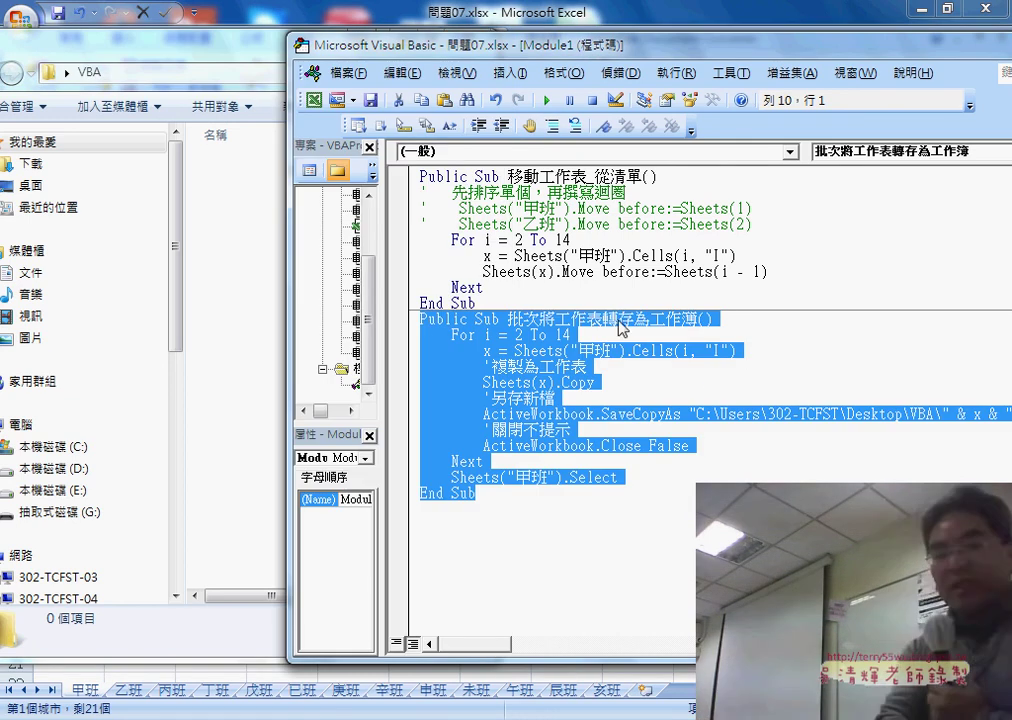
left_click(680, 381)
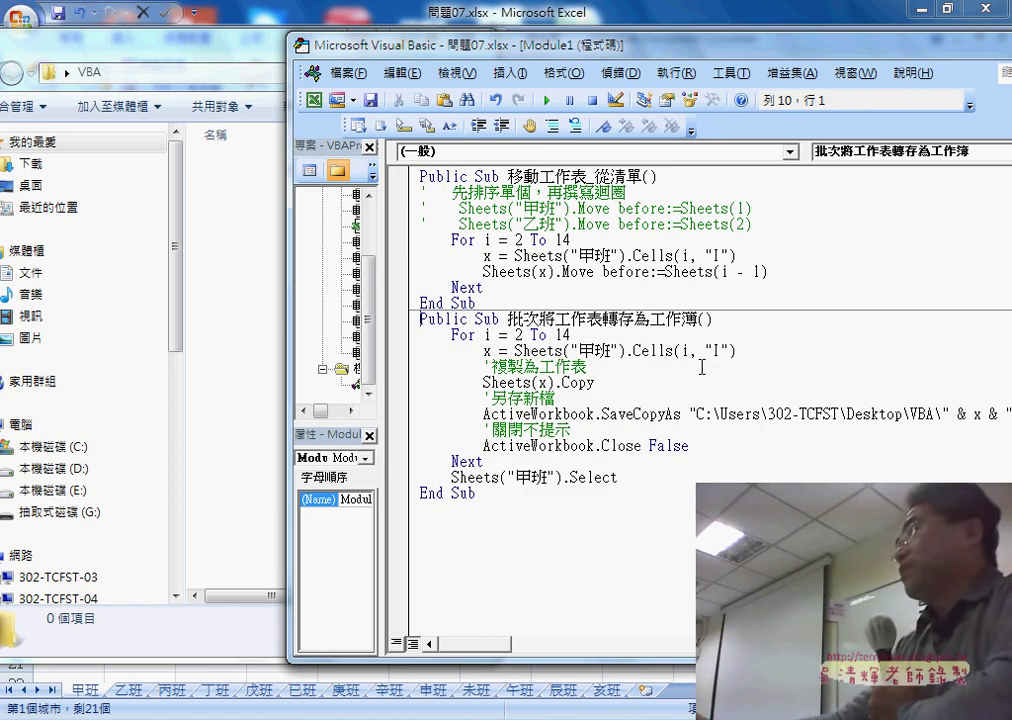
left_click(546, 100)
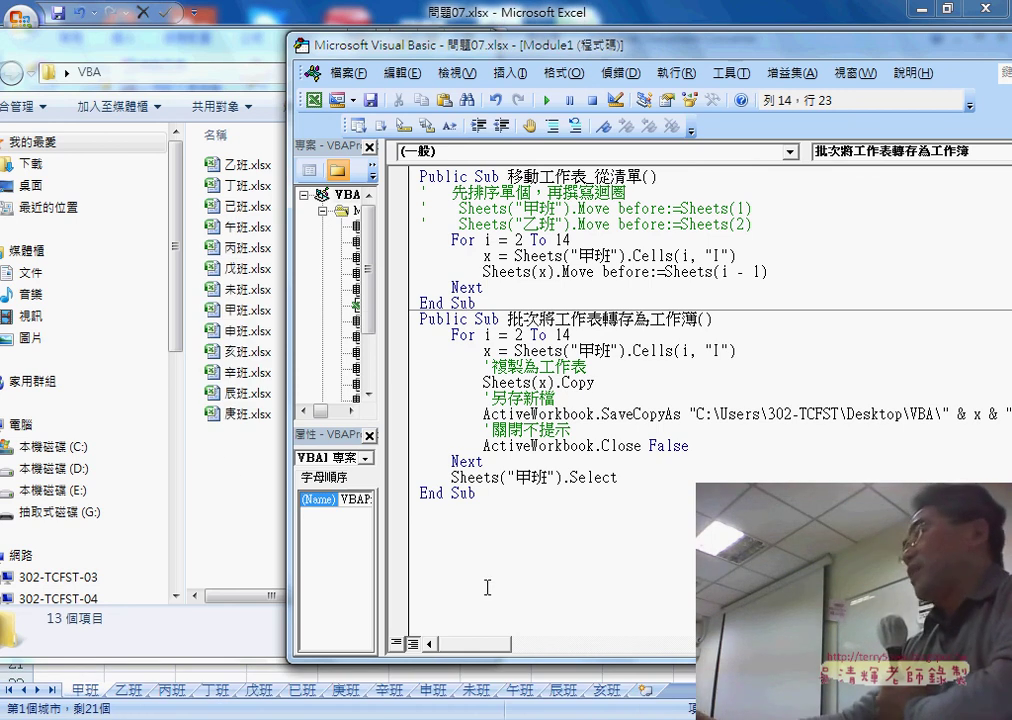
left_click_drag(482, 493, 419, 318)
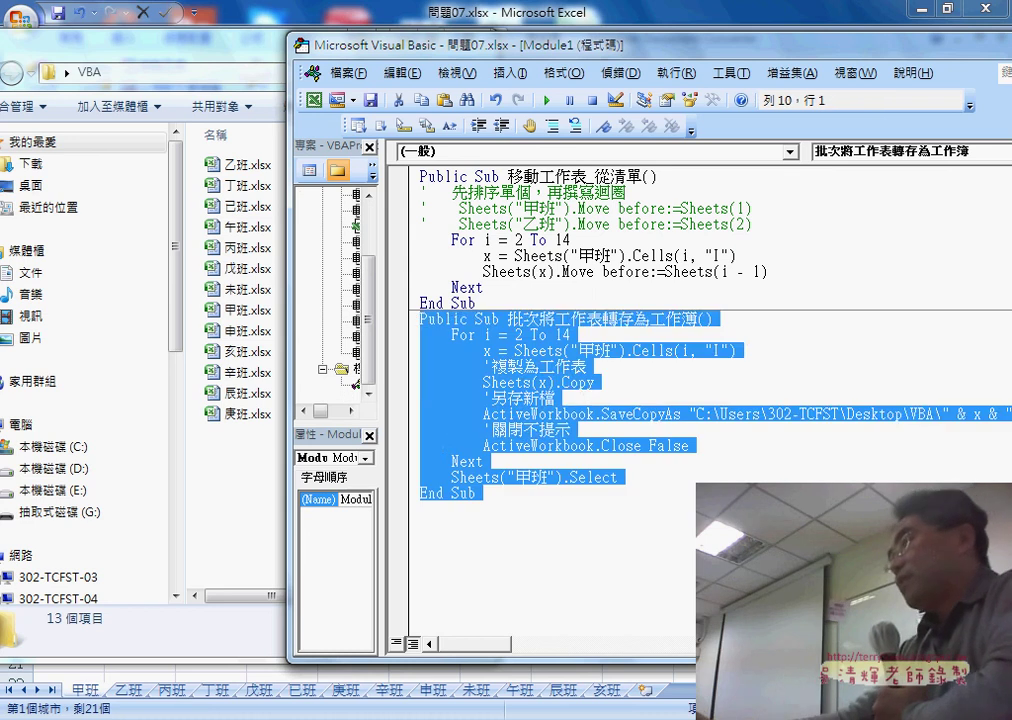
Copy the Sub 刪除檔案 block from the Google Docs code notes.
key("alt+Tab")
scroll(184, 482, "down", 1)
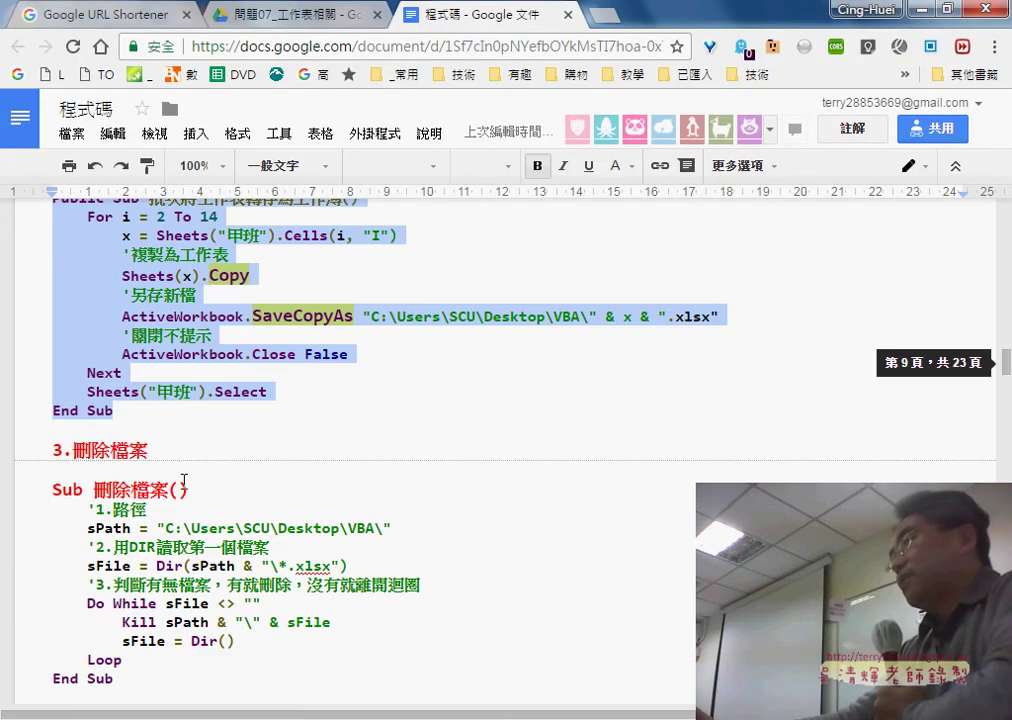
scroll(200, 503, "down", 1)
left_click_drag(61, 582, 39, 391)
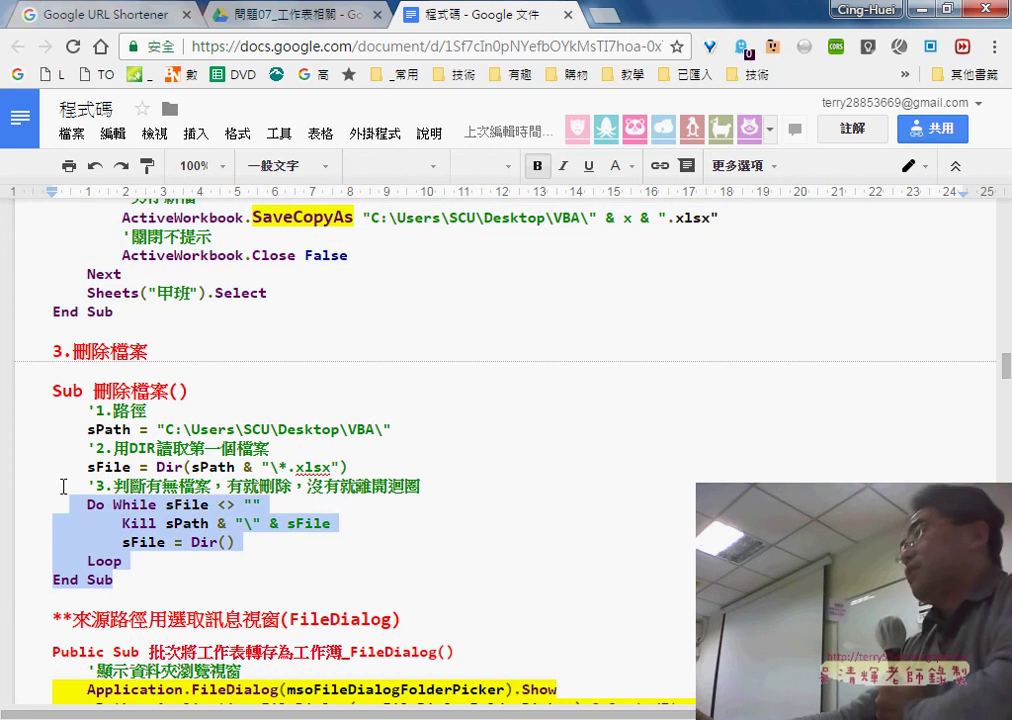
right_click(152, 376)
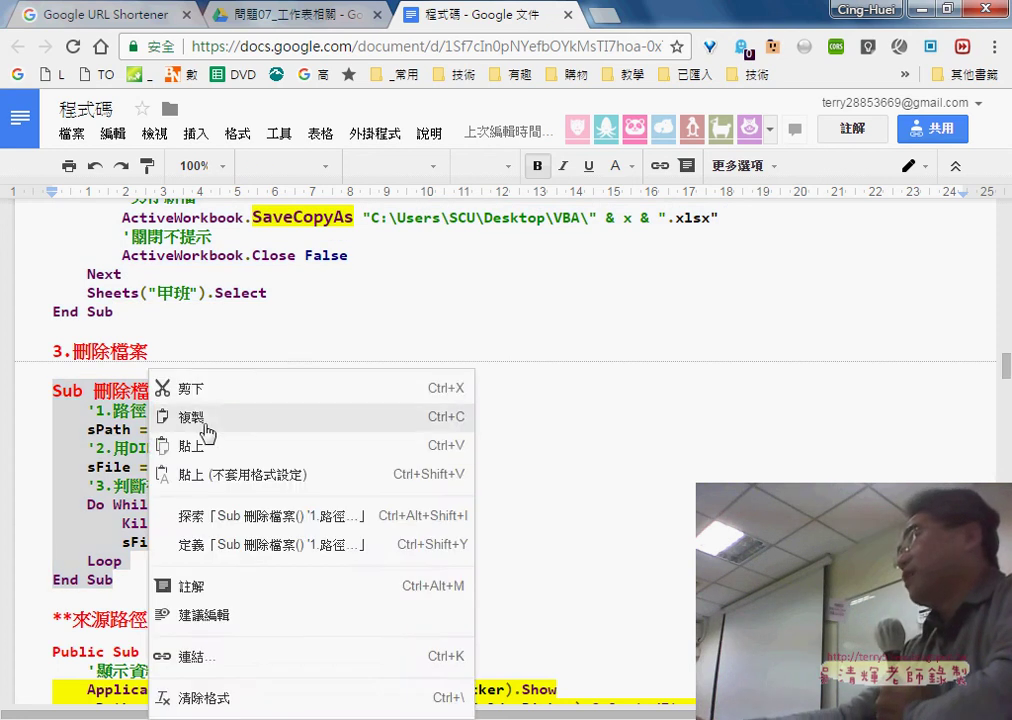
left_click(203, 419)
Paste the Sub 刪除檔案 macro into Module1 after the export macro.
left_click(930, 12)
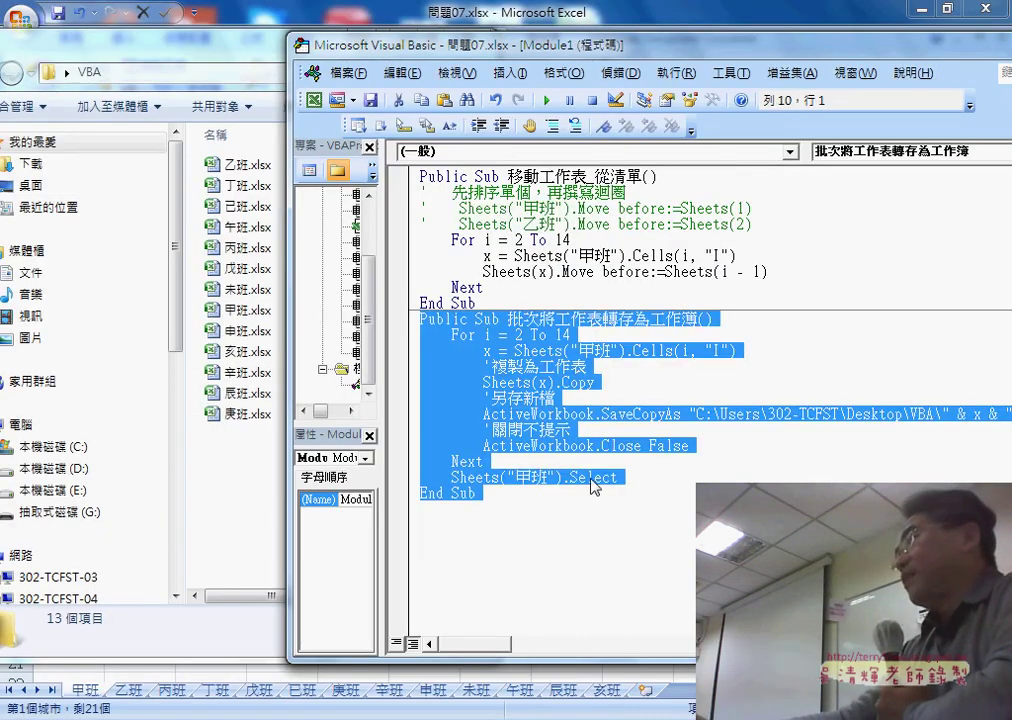
left_click(443, 530)
right_click(443, 530)
left_click(505, 257)
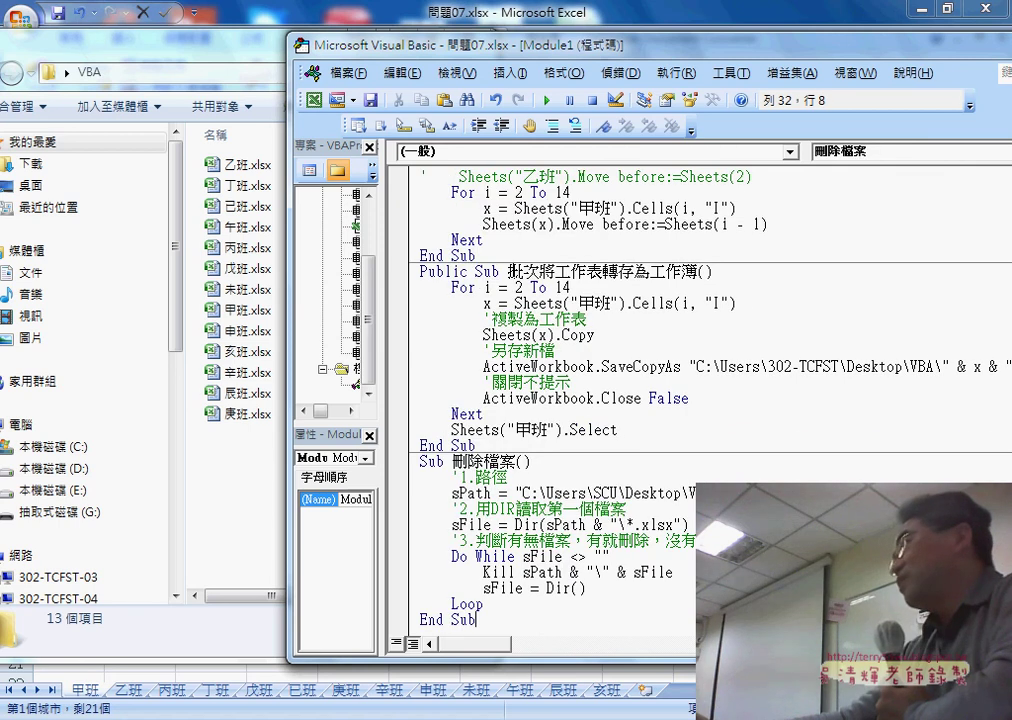
Replace the old sPath folder with the path copied from the SaveCopyAs line.
left_click_drag(695, 367, 885, 369)
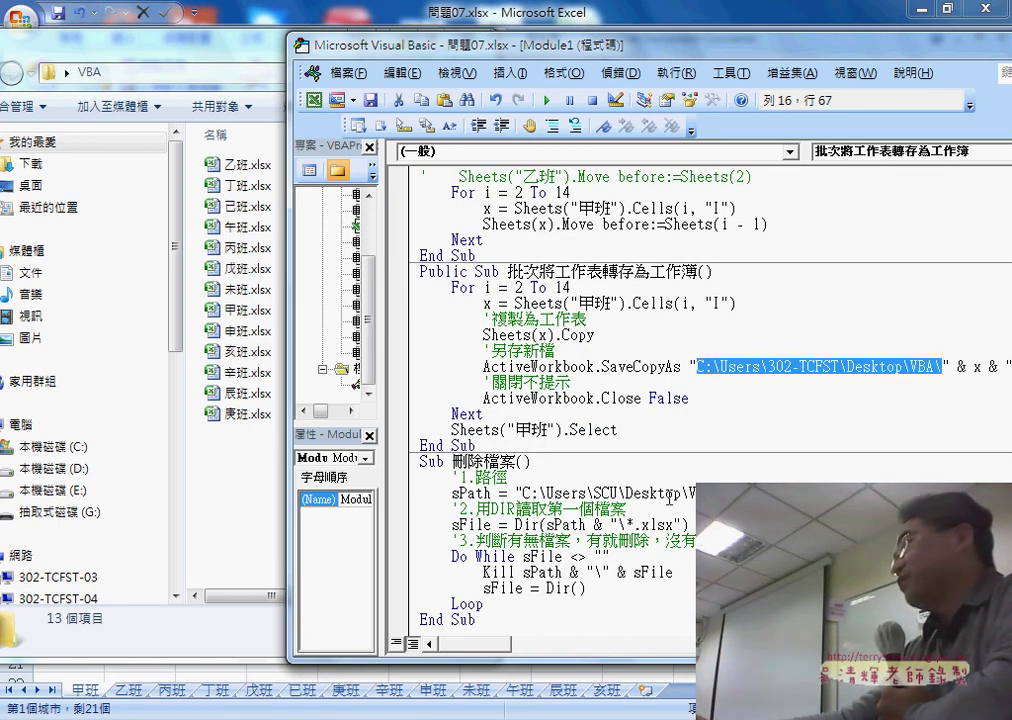
right_click(600, 372)
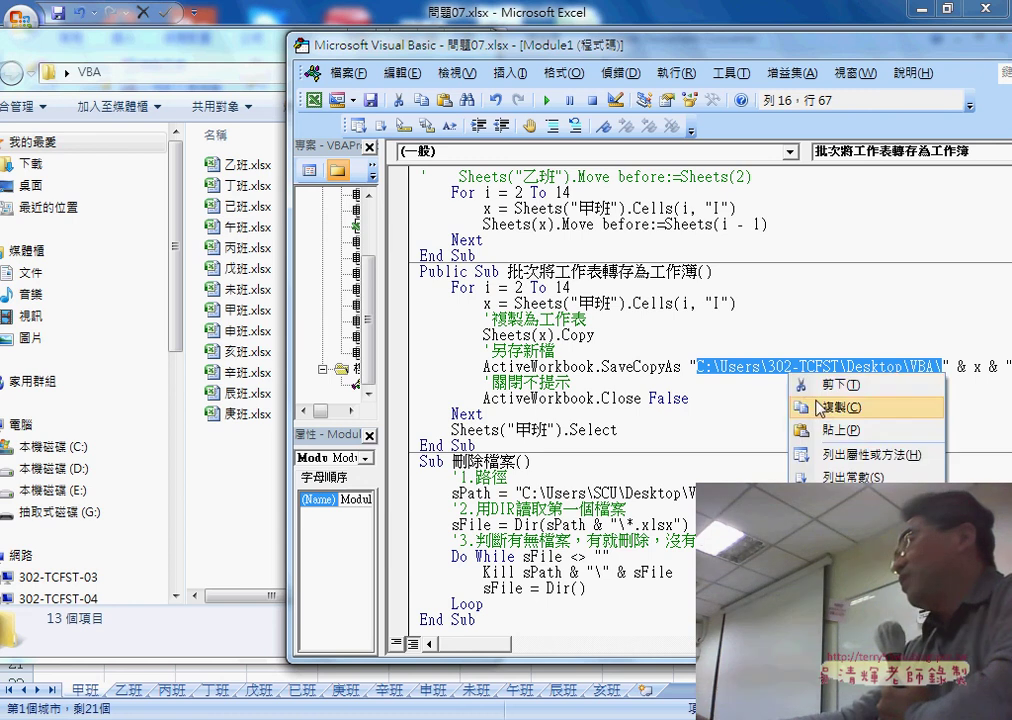
left_click(650, 405)
left_click_drag(717, 493, 549, 493)
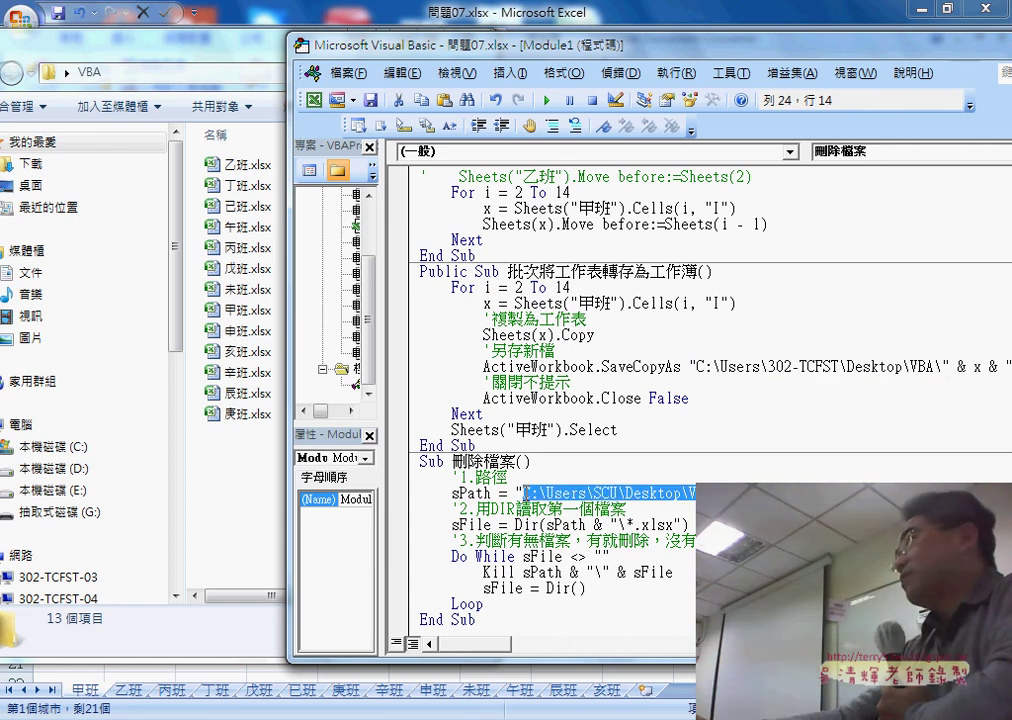
right_click(650, 493)
left_click(652, 222)
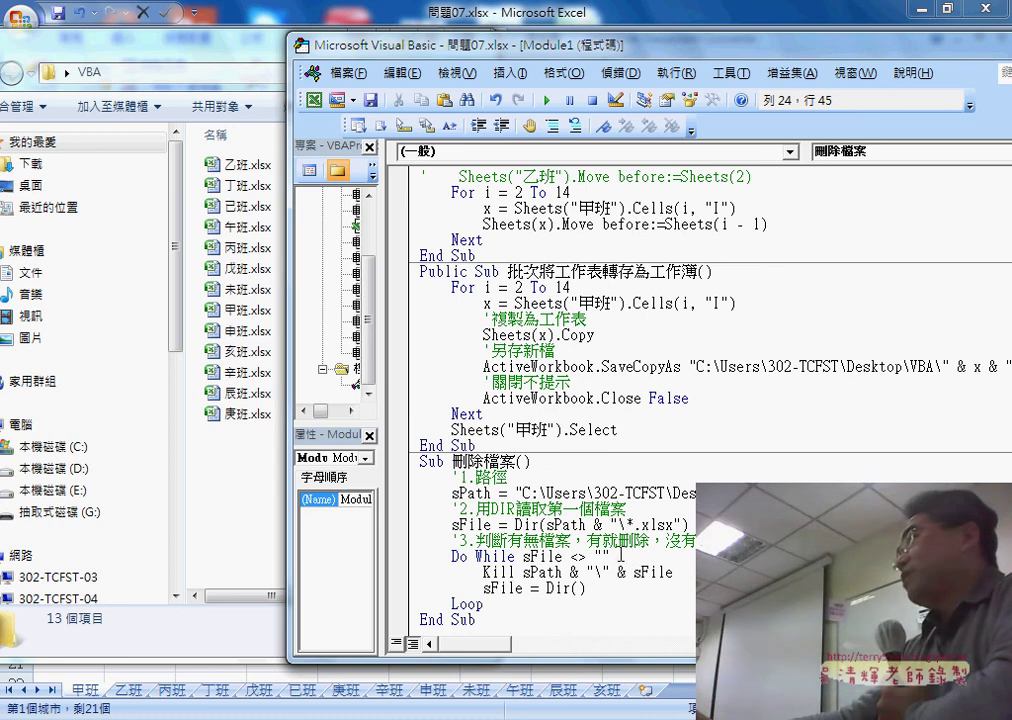
Highlight the Kill statement and shift the editor so the VBA folder stays visible.
left_click_drag(484, 572, 515, 572)
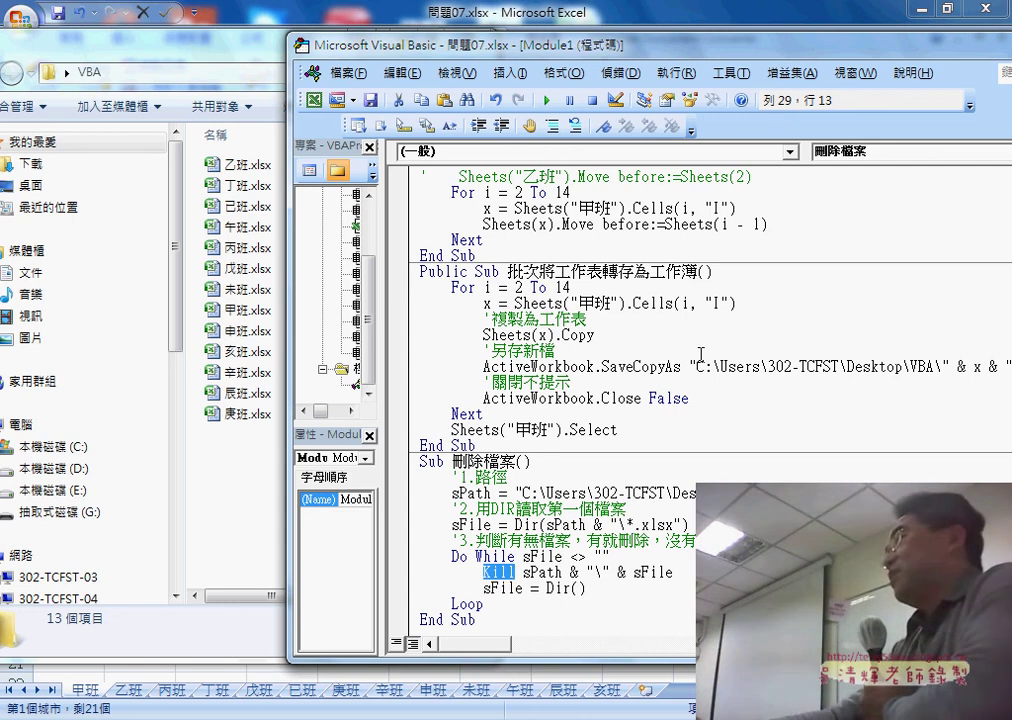
left_click_drag(592, 46, 714, 44)
left_click(704, 420)
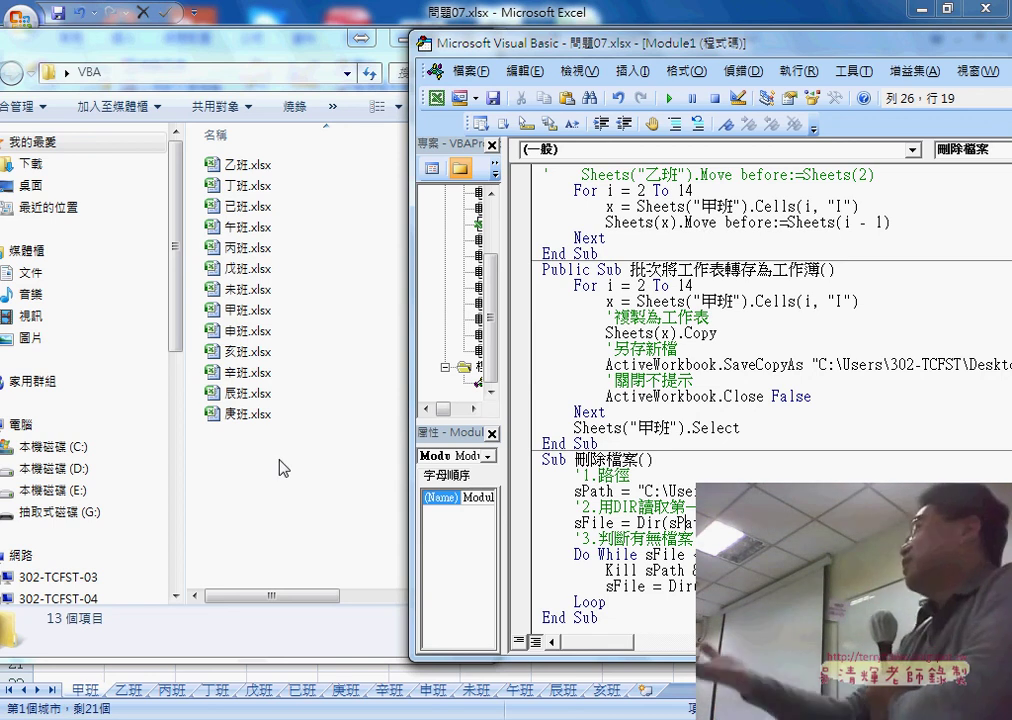
Run 刪除檔案 to clear the VBA folder, then run 批次將工作表轉存為工作薄 to recreate the class workbooks.
key("F5")
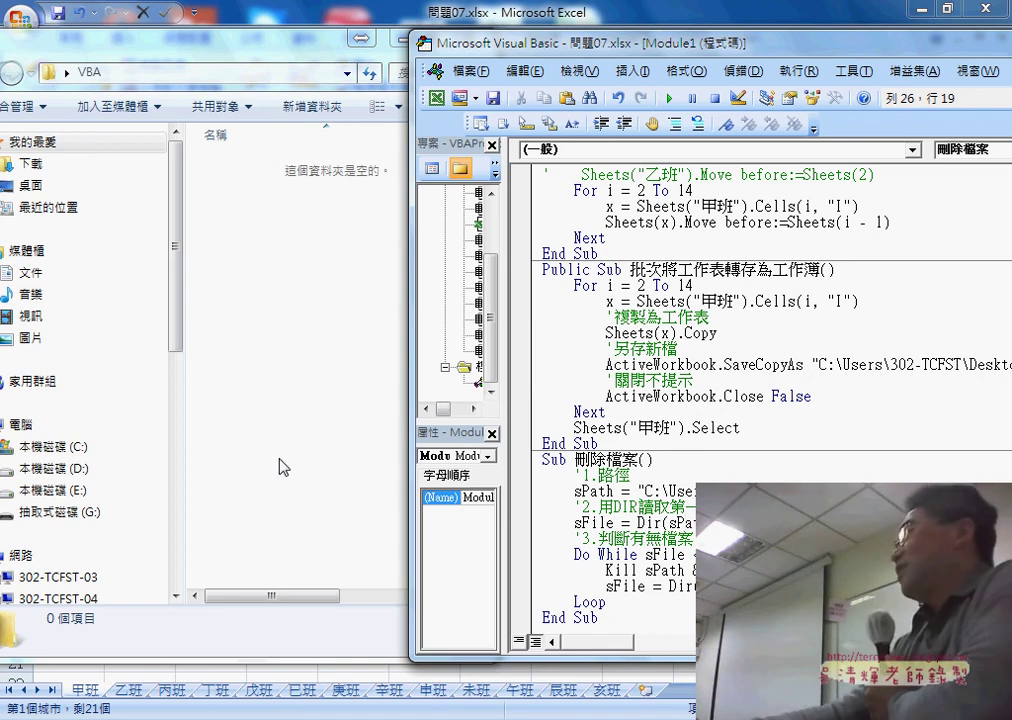
left_click(621, 332)
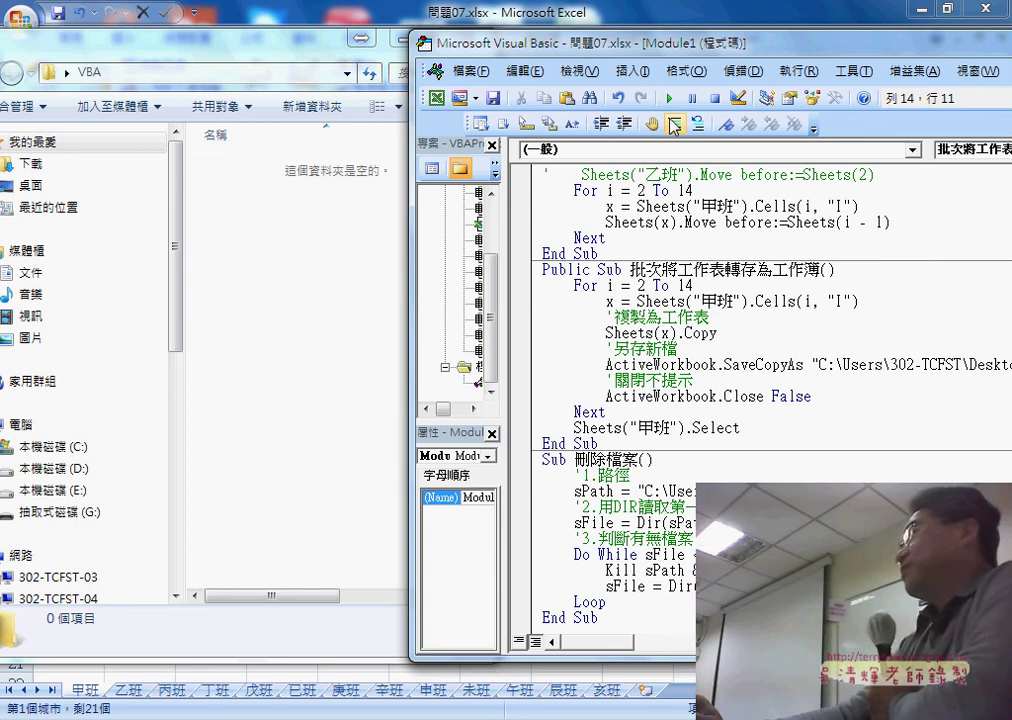
left_click(669, 98)
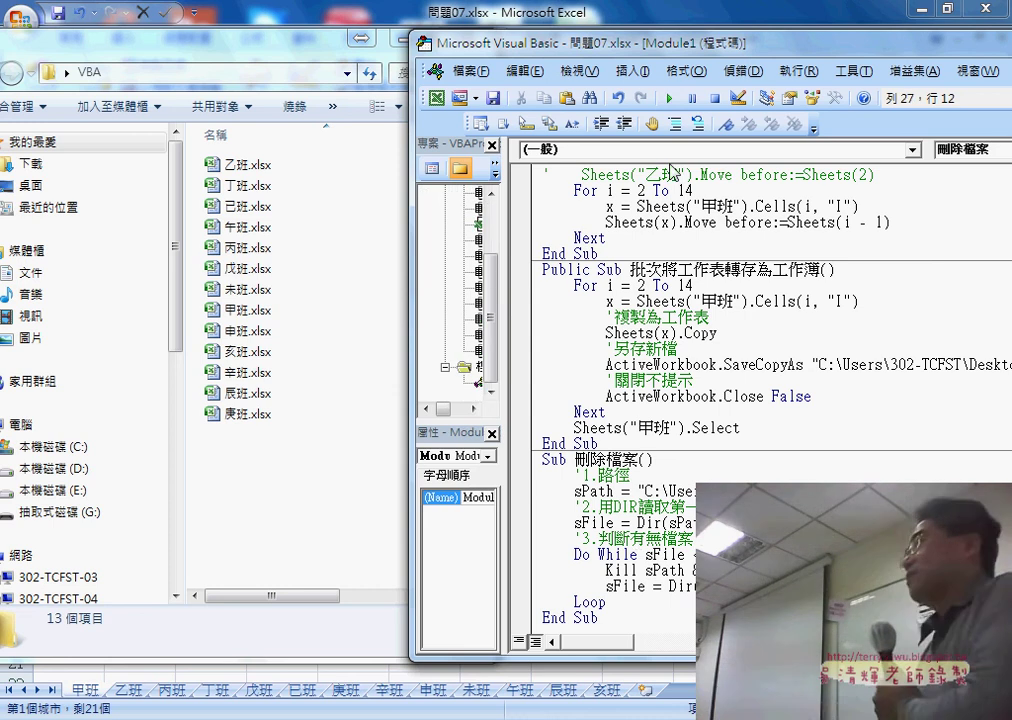
Run 刪除檔案 again to empty the folder, checking the folder path on the sPath line.
left_click(662, 100)
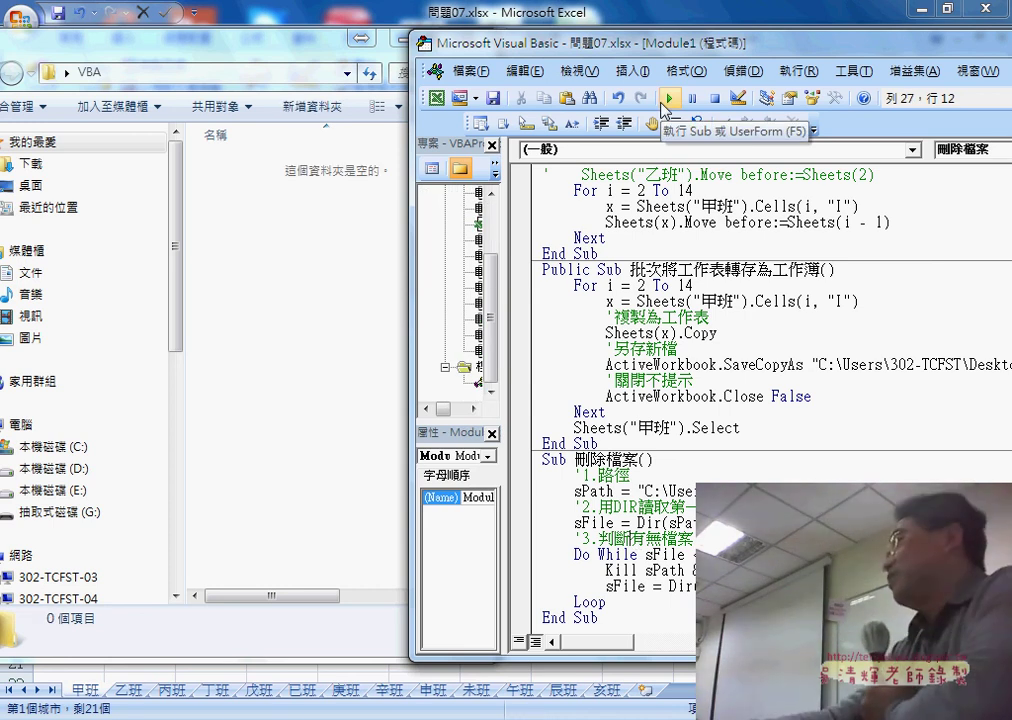
left_click_drag(645, 491, 709, 491)
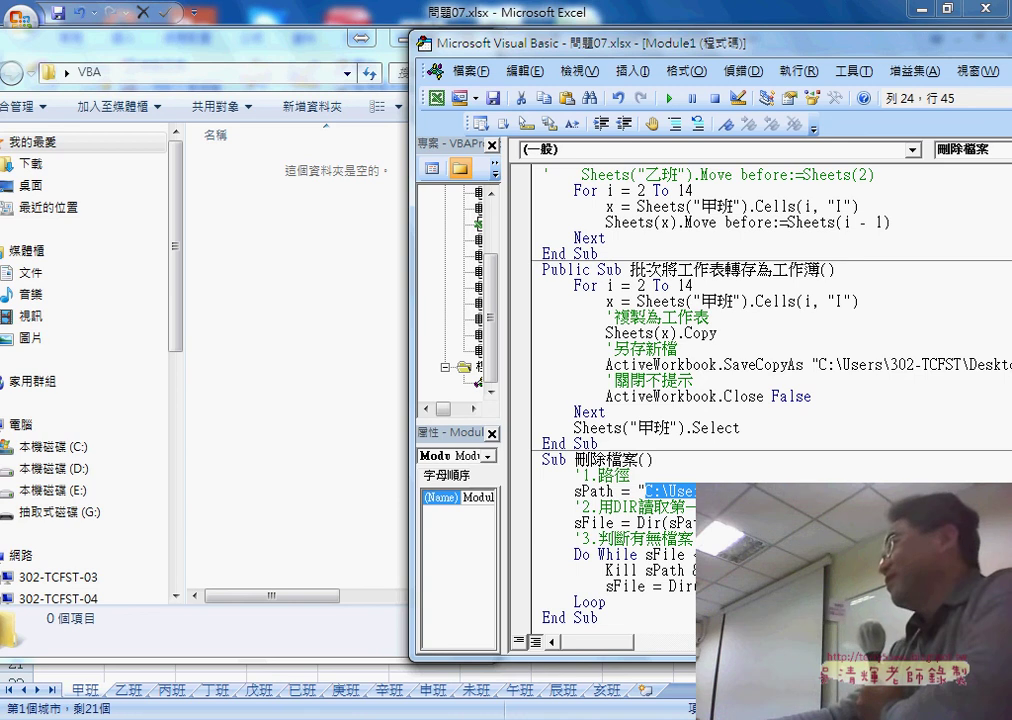
left_click(763, 522)
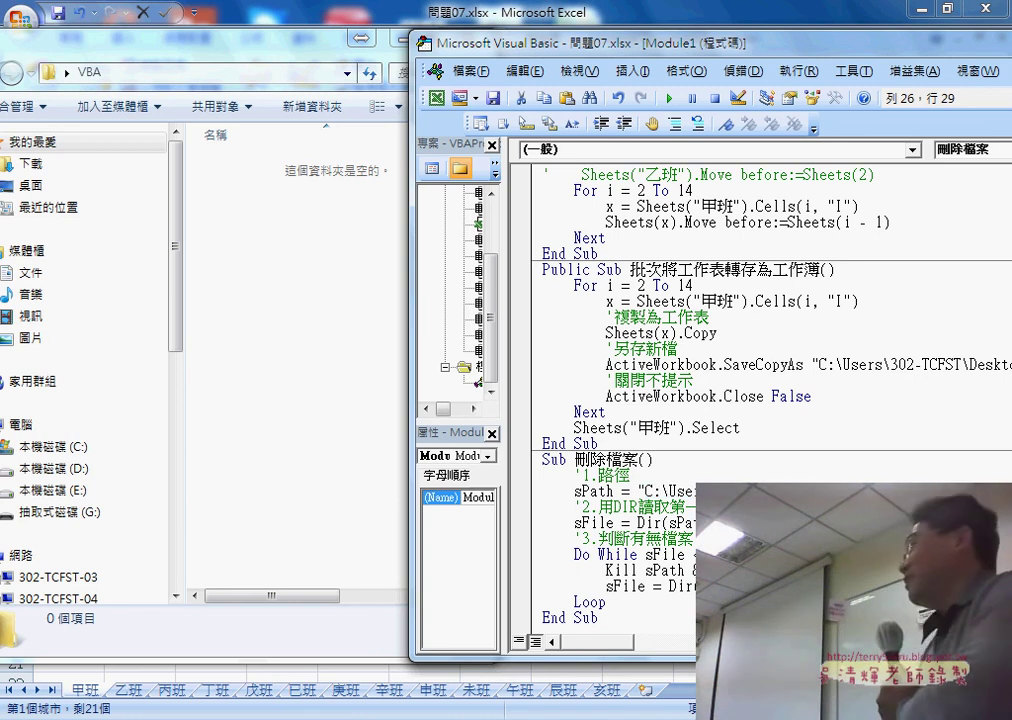
key("Right")
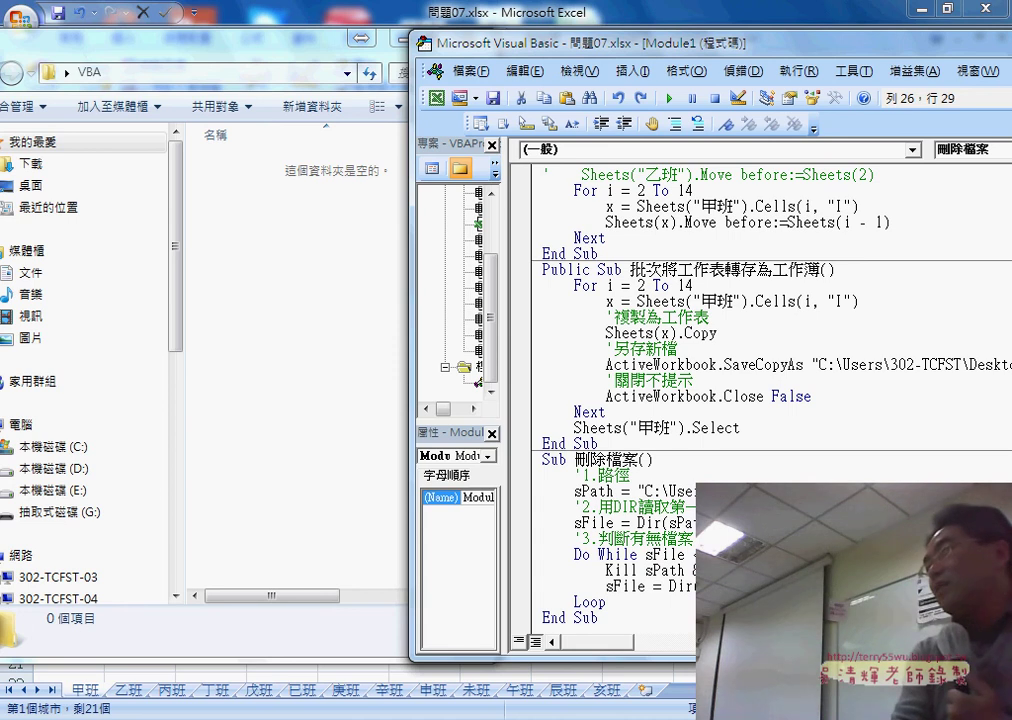
left_click_drag(900, 491, 645, 491)
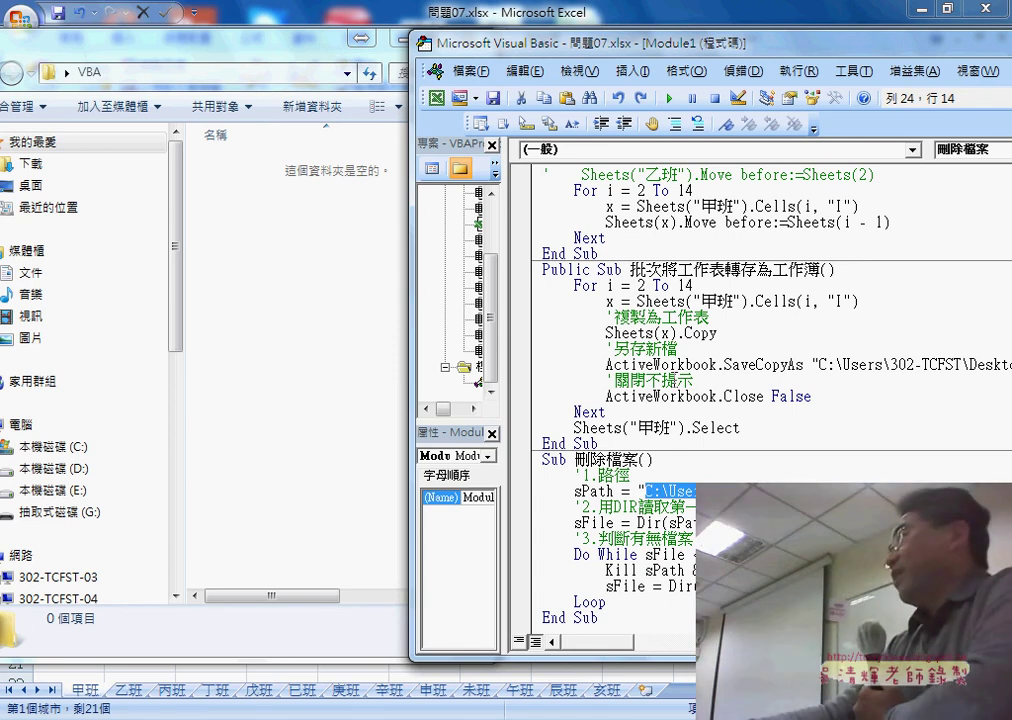
left_click_drag(631, 262, 820, 270)
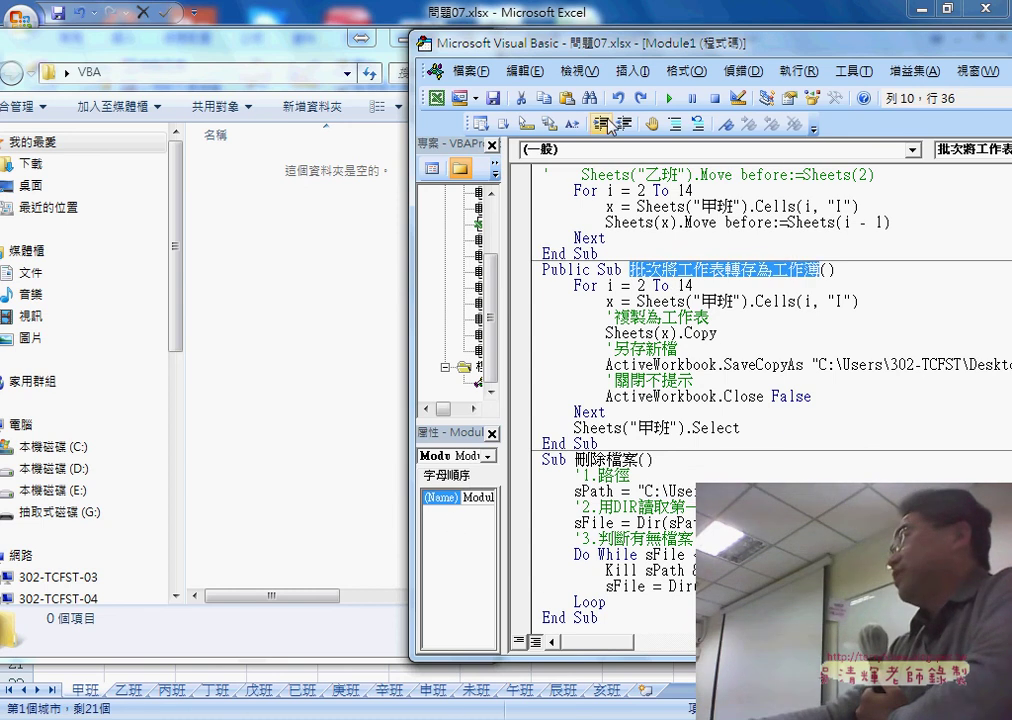
Show the Immediate window from the View menu and select its Sheets("甲班").copy test line.
left_click(579, 71)
left_click(622, 218)
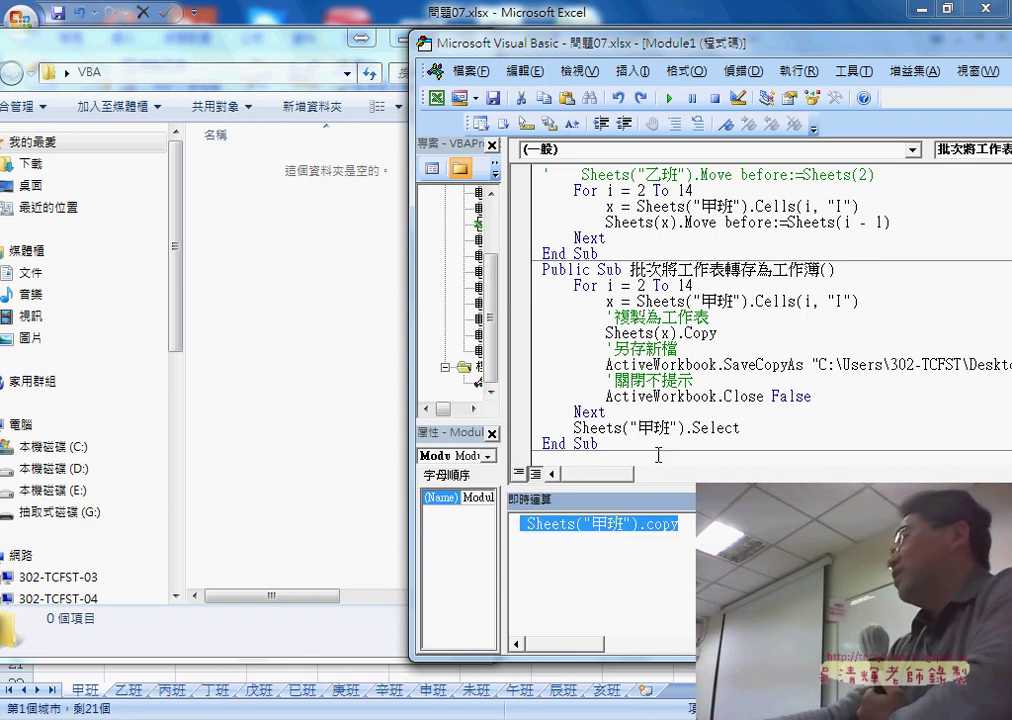
key("End")
left_click_drag(679, 524, 530, 524)
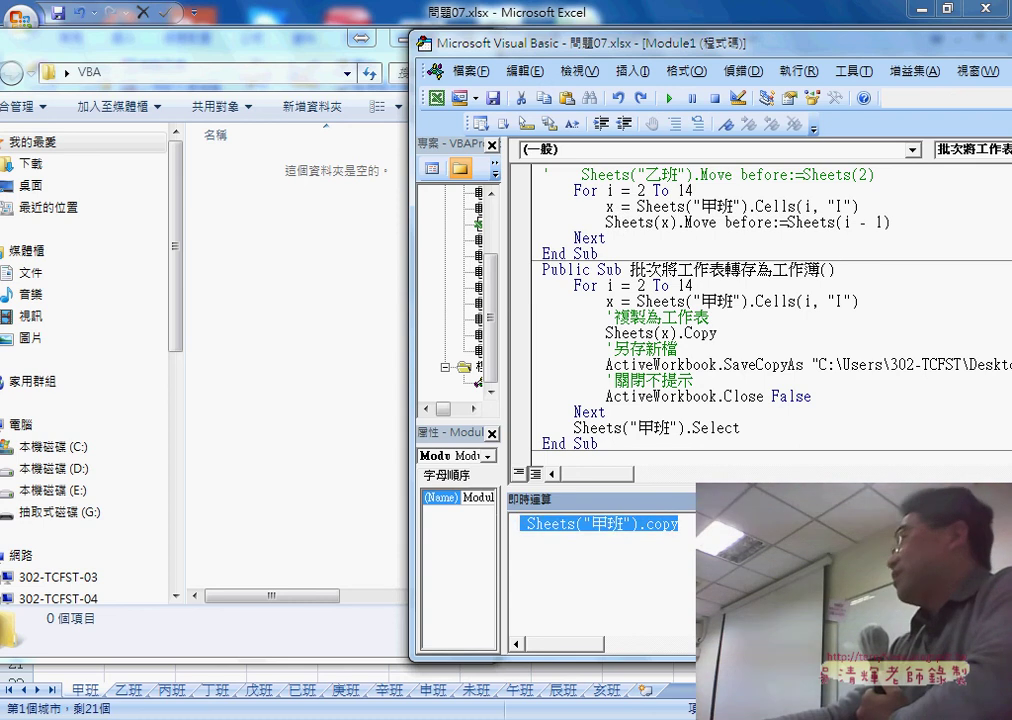
key("End")
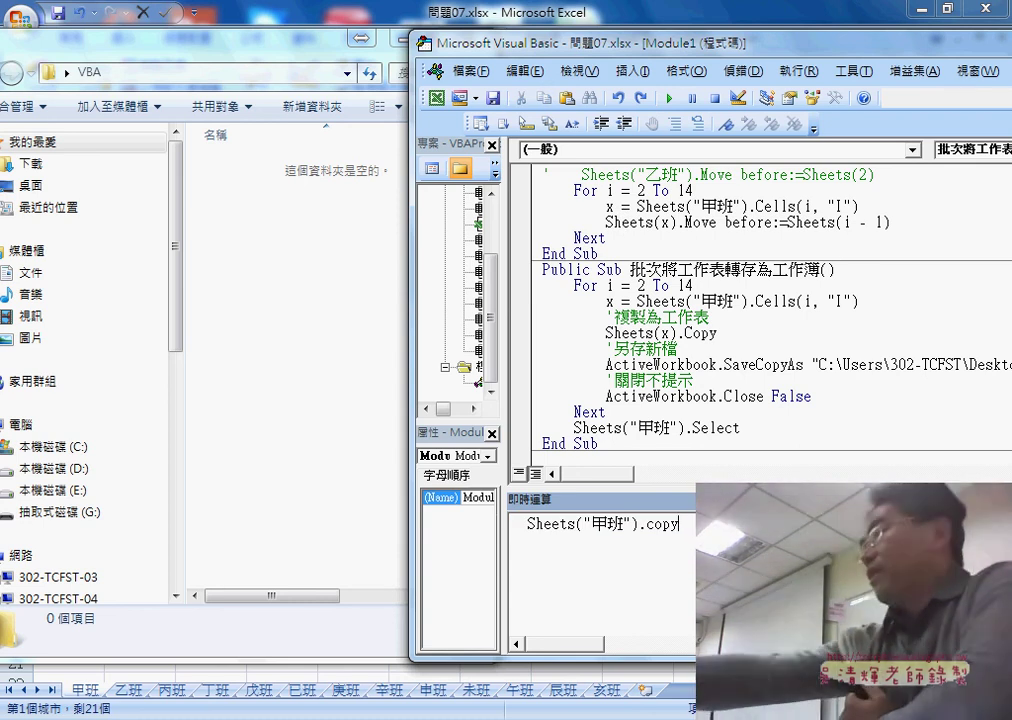